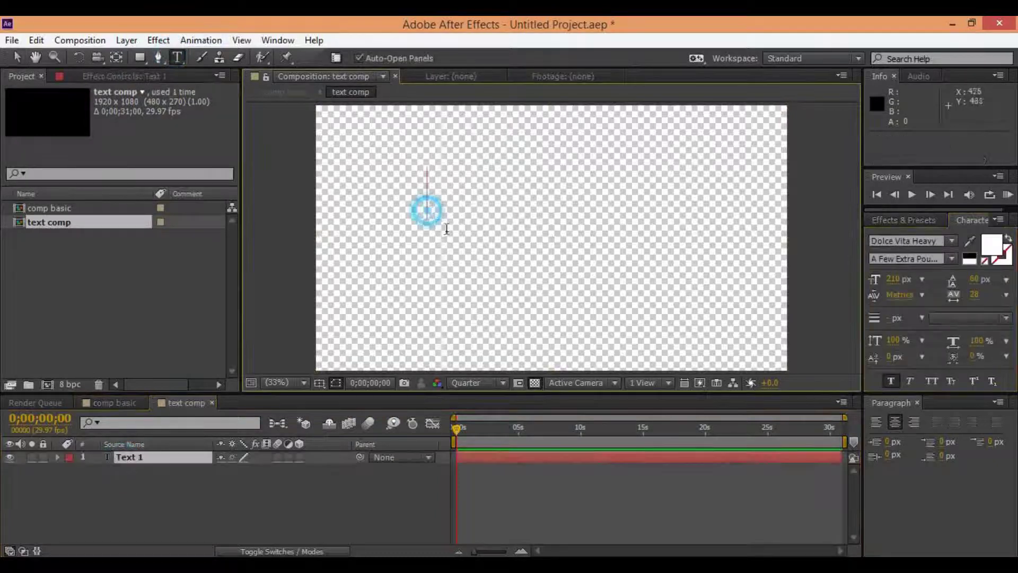
# Enter the title RAFIEEARTIST in the text comp and move it to the centre of the frame.
pyautogui.write('R')
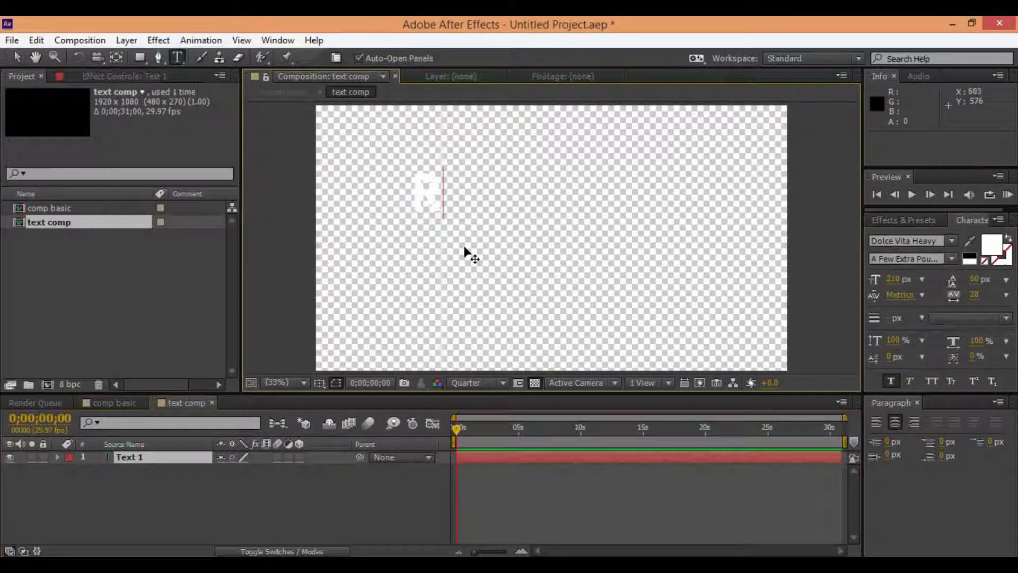
pyautogui.click(540, 381)
pyautogui.write('AFIEEARTIST')
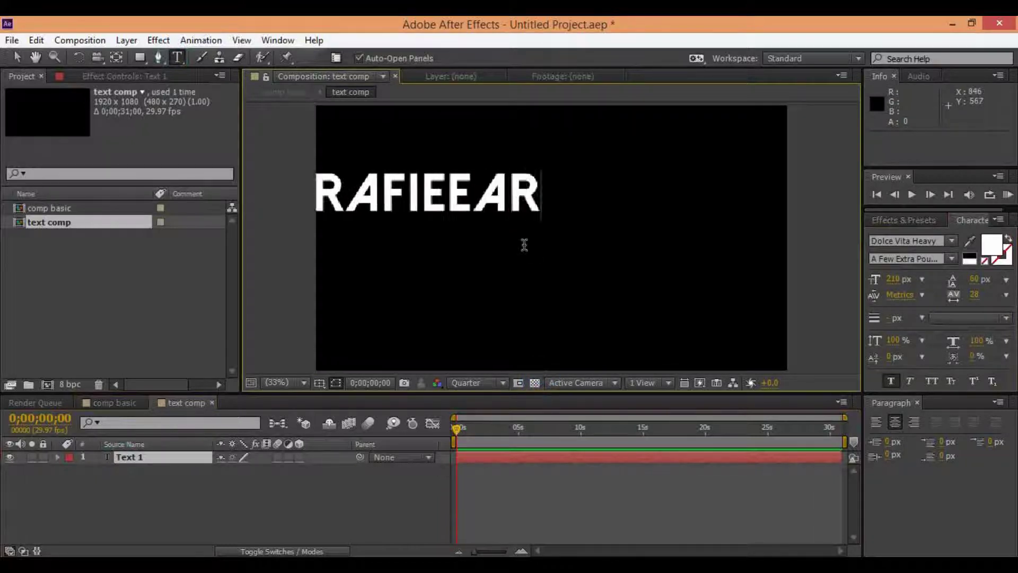
pyautogui.moveTo(507, 214); pyautogui.dragTo(620, 244)
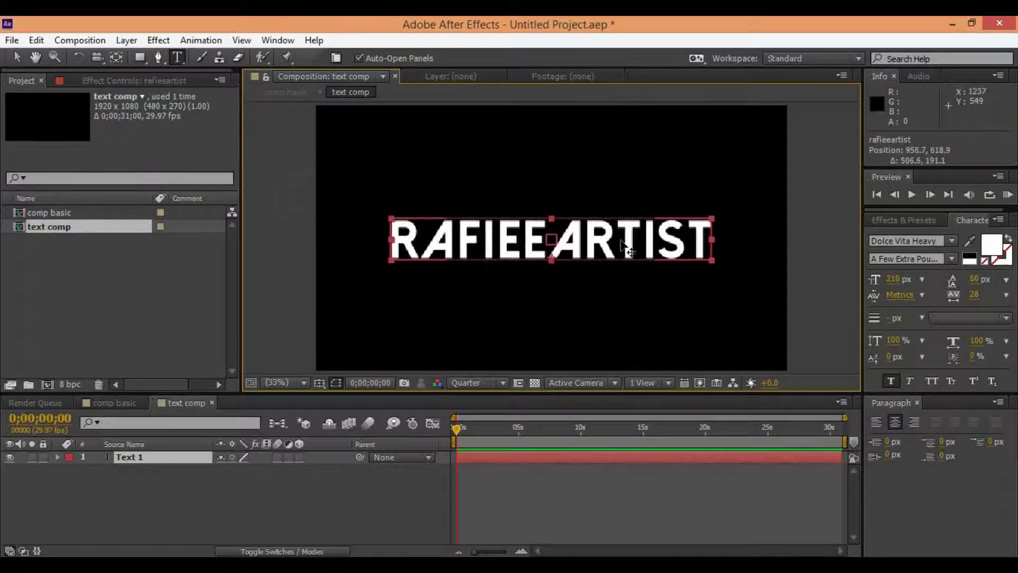
# In comp basic, turn off the transparency grid and create a full-frame black solid, 1920 × 1080 px.
pyautogui.click(108, 402)
pyautogui.click(532, 383)
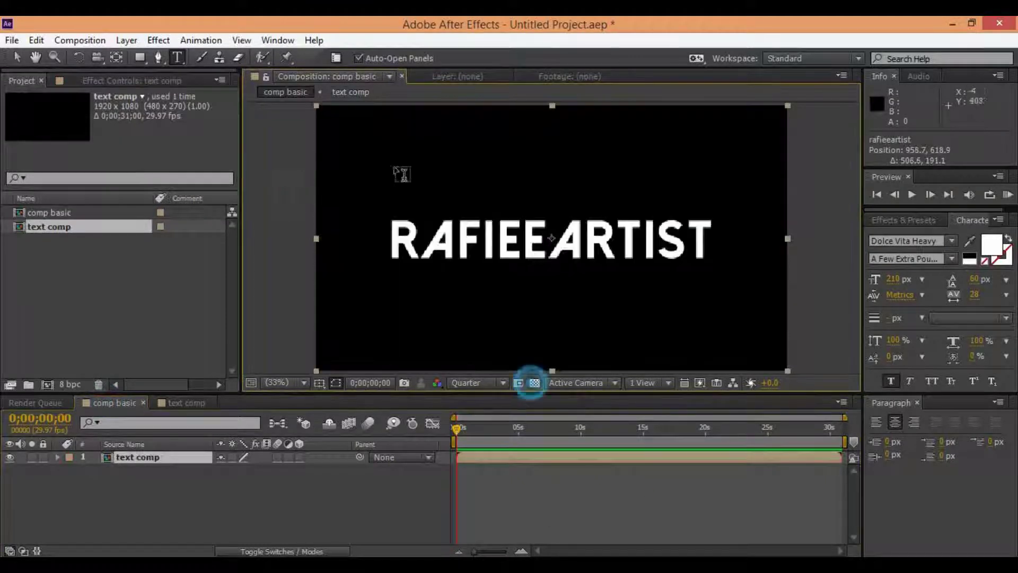
pyautogui.press('v')
pyautogui.click(128, 40)
pyautogui.moveTo(223, 40)
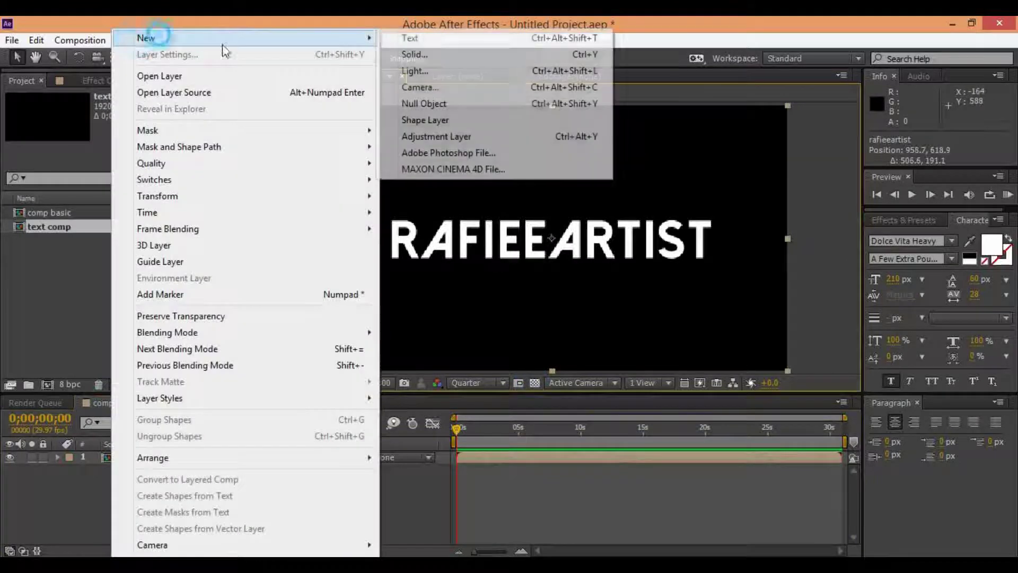
pyautogui.click(411, 54)
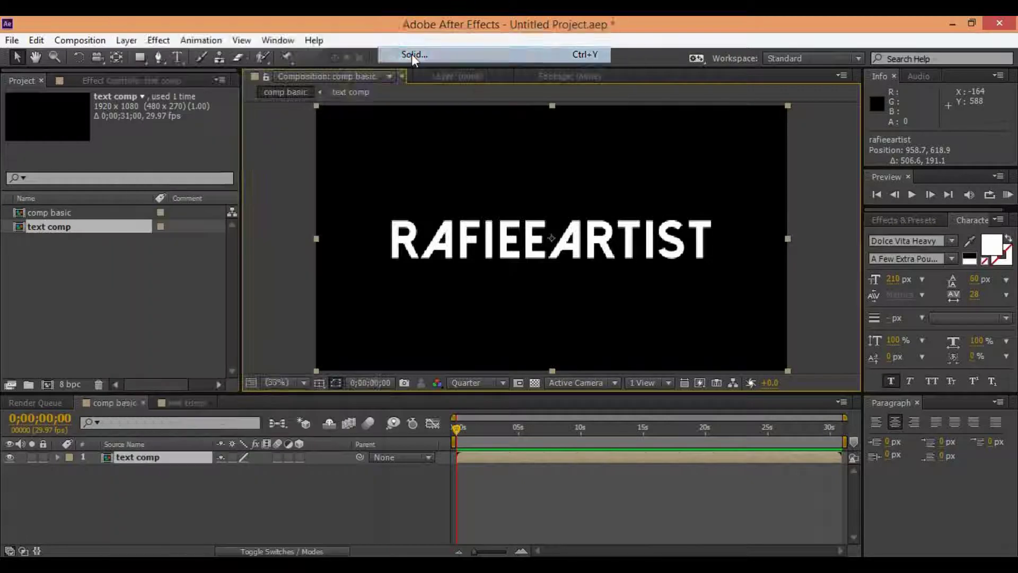
pyautogui.click(664, 405)
pyautogui.moveTo(59, 114); pyautogui.dragTo(2, 302)
pyautogui.press('Return')
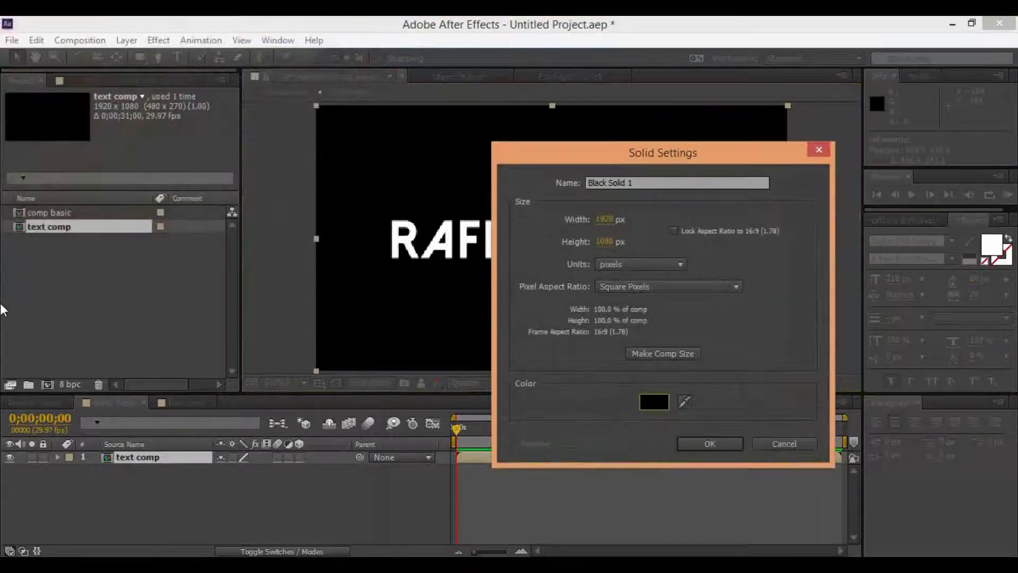
pyautogui.press('Return')
# Place the black solid below the text comp layer and rename it BG.
pyautogui.moveTo(107, 465); pyautogui.dragTo(126, 479)
pyautogui.rightClick(125, 479)
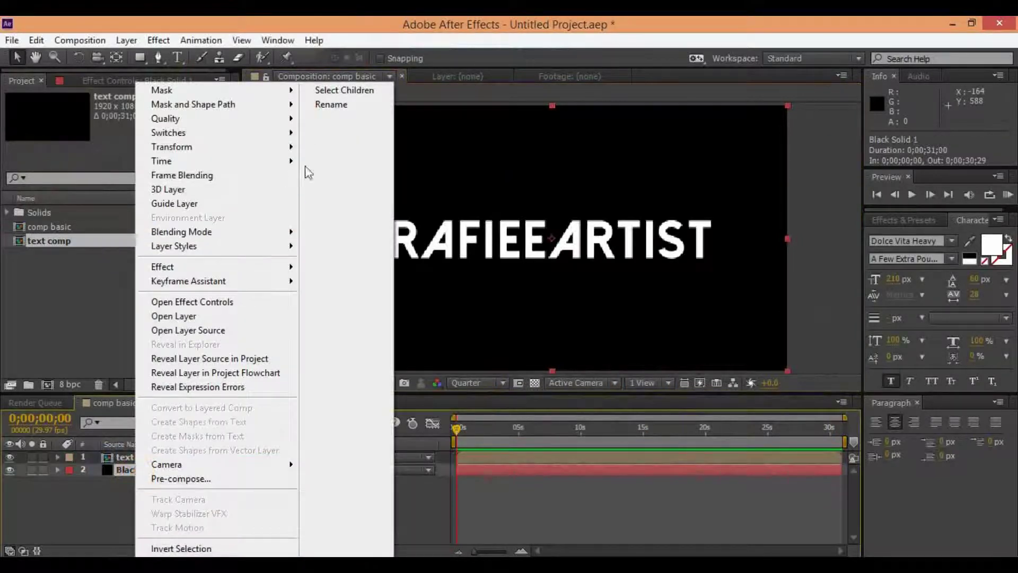
pyautogui.click(342, 108)
pyautogui.write('BG')
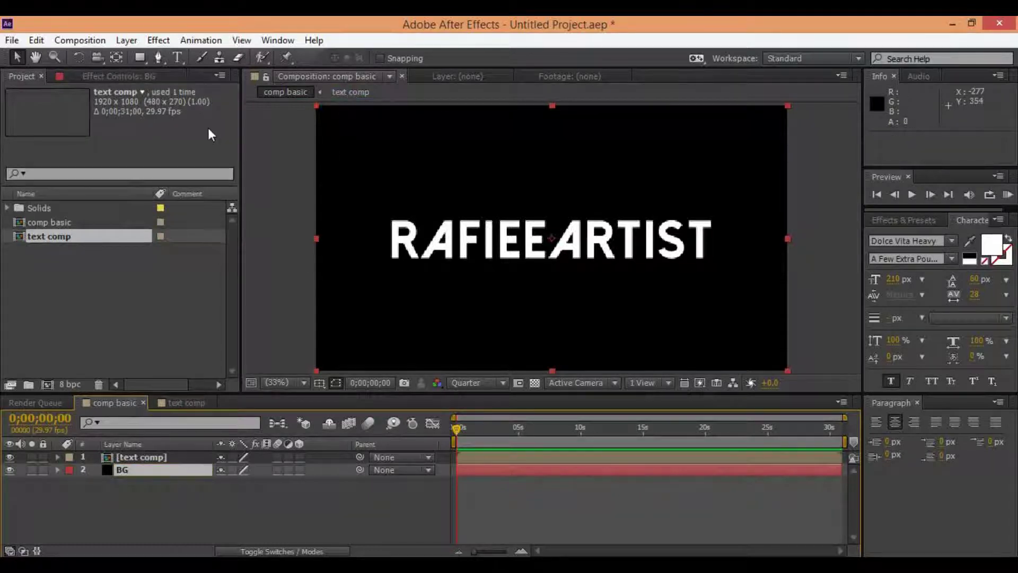
# Make both the text comp and BG layers 3D layers.
pyautogui.click(127, 41)
pyautogui.click(75, 498)
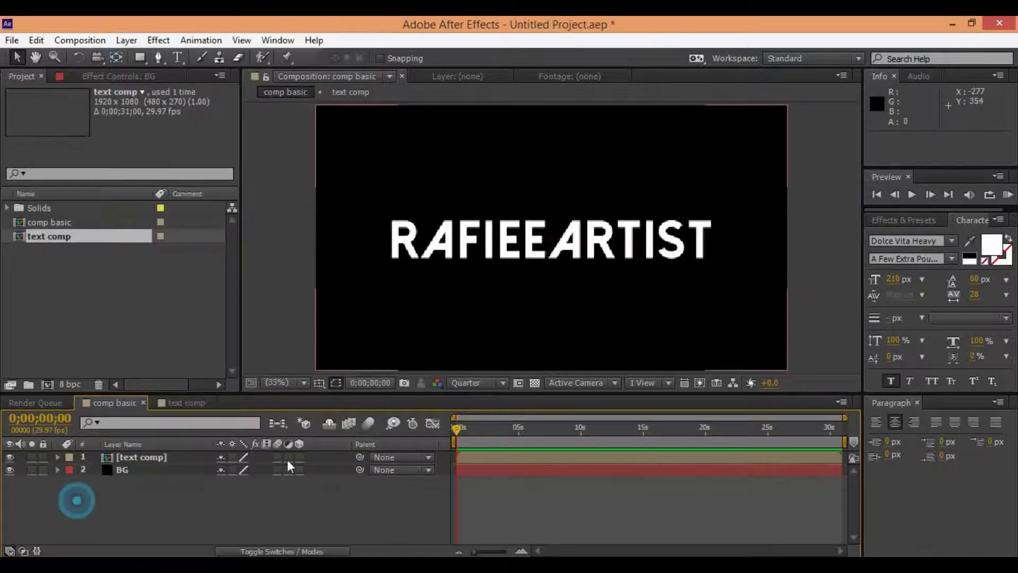
pyautogui.click(299, 457)
pyautogui.click(300, 470)
pyautogui.press('capslock')
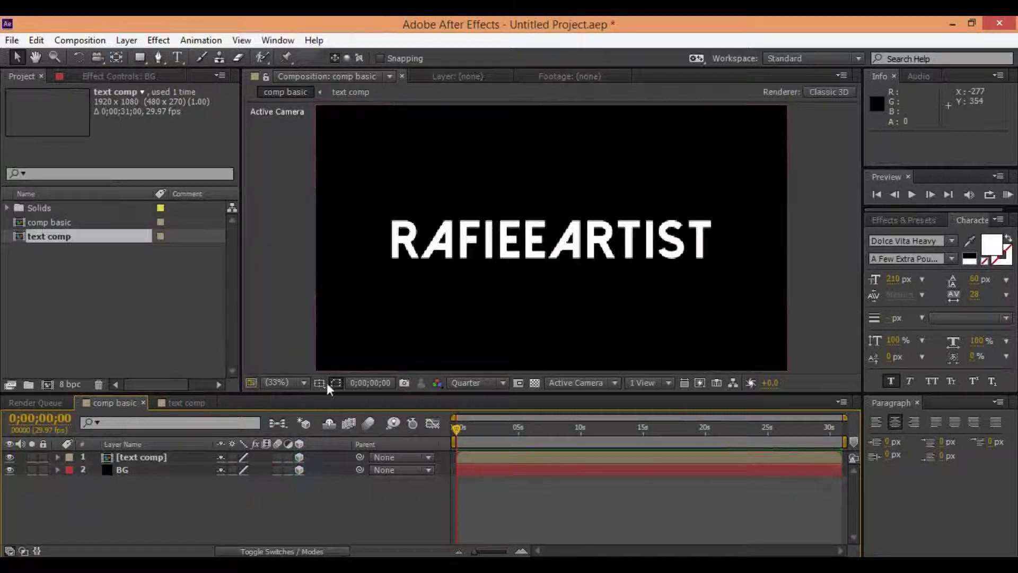
# Create a second full-frame solid in dark gray, RGB 64, 64, 64.
pyautogui.click(175, 468)
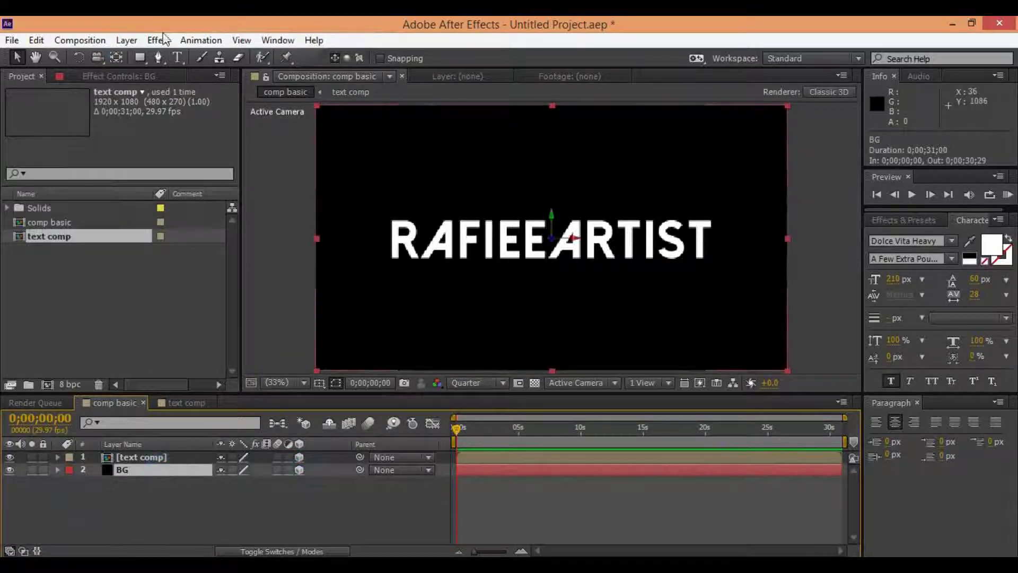
pyautogui.click(126, 40)
pyautogui.moveTo(220, 38)
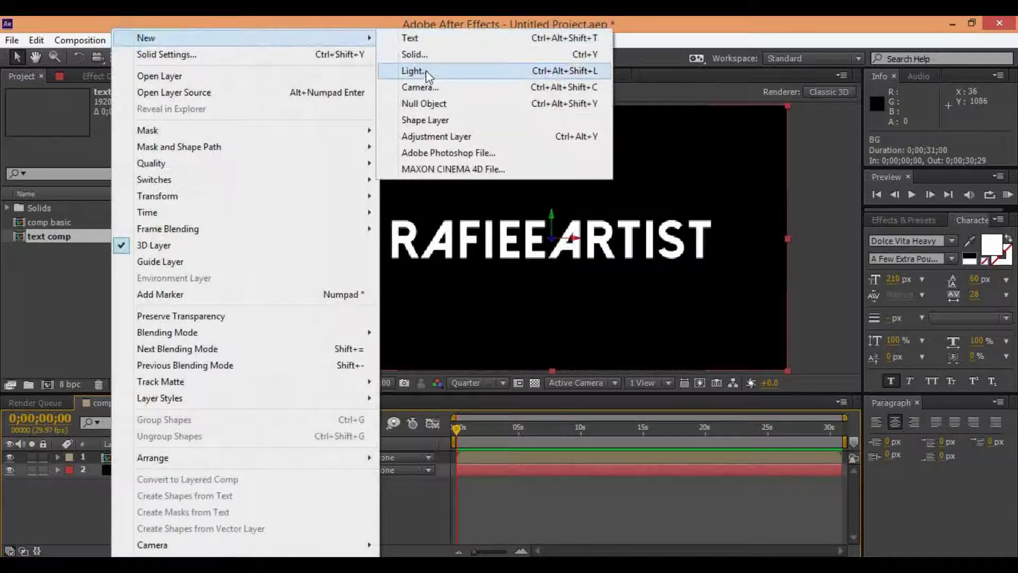
pyautogui.click(427, 55)
pyautogui.click(657, 399)
pyautogui.click(28, 160)
pyautogui.click(293, 125)
pyautogui.click(343, 205)
pyautogui.press('Return')
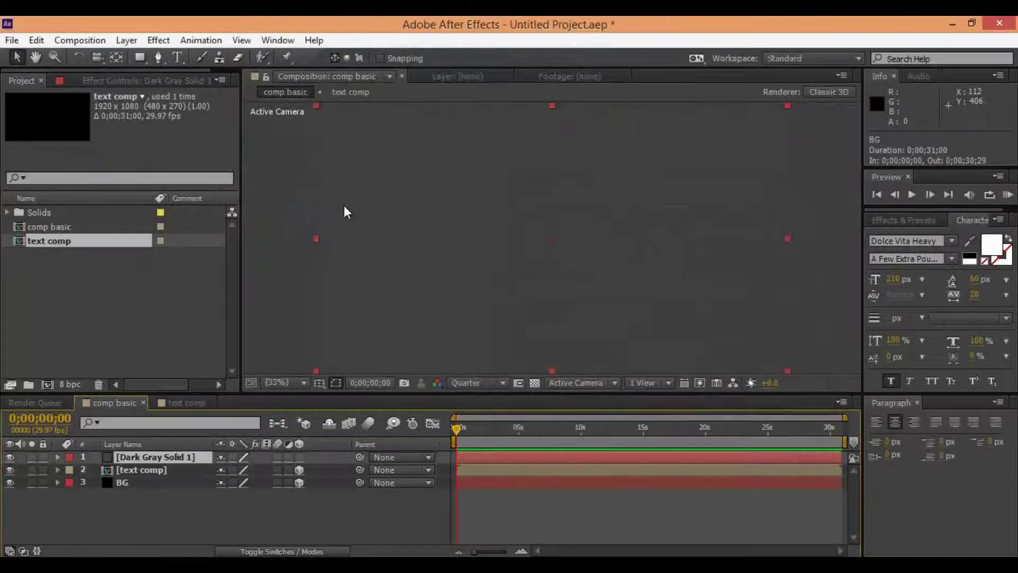
# Turn the dark gray solid into a 3D layer between text comp and BG, and rename it Floor.
pyautogui.click(299, 457)
pyautogui.moveTo(172, 457); pyautogui.dragTo(181, 480)
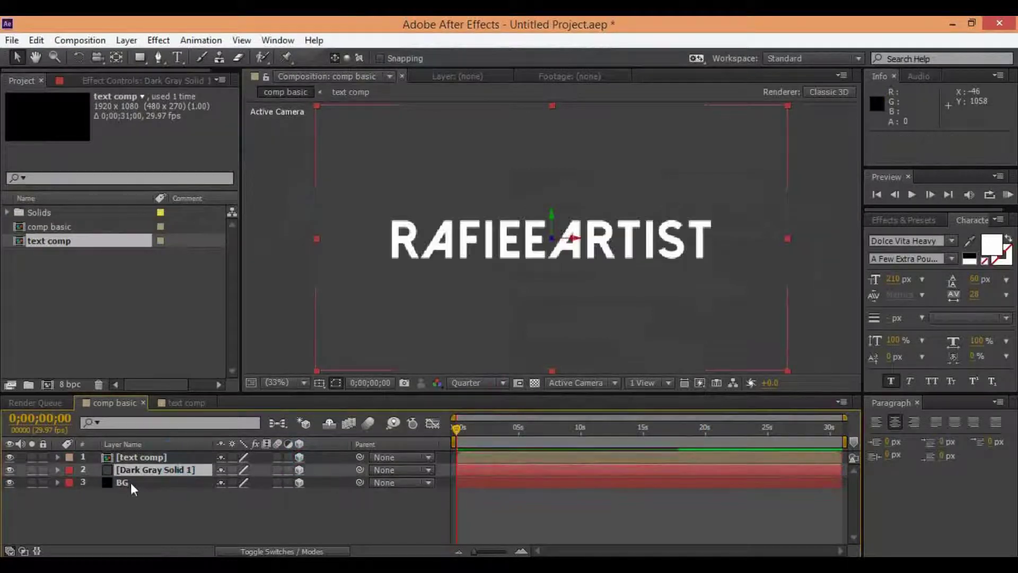
pyautogui.rightClick(137, 472)
pyautogui.click(349, 105)
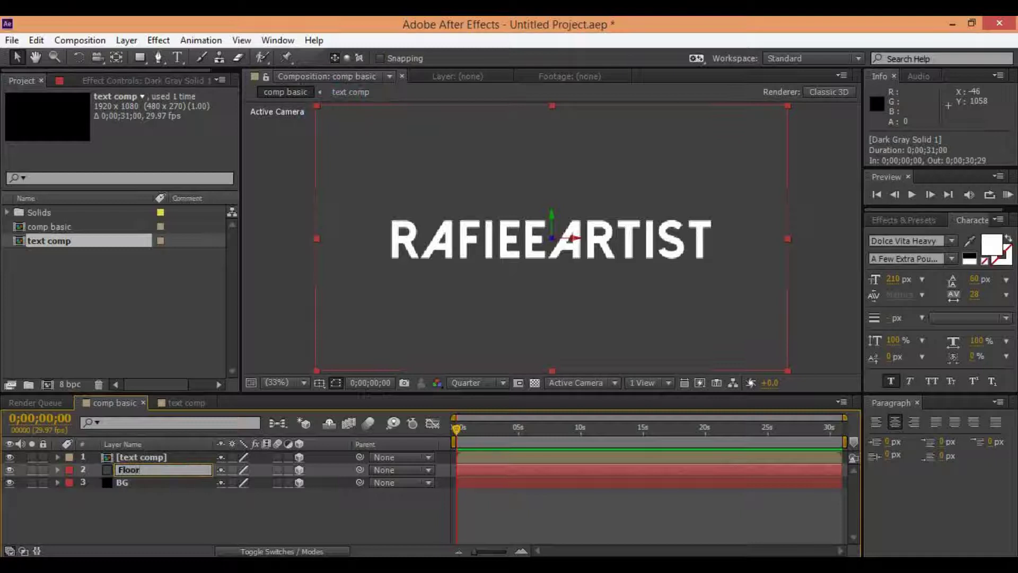
pyautogui.press('Return')
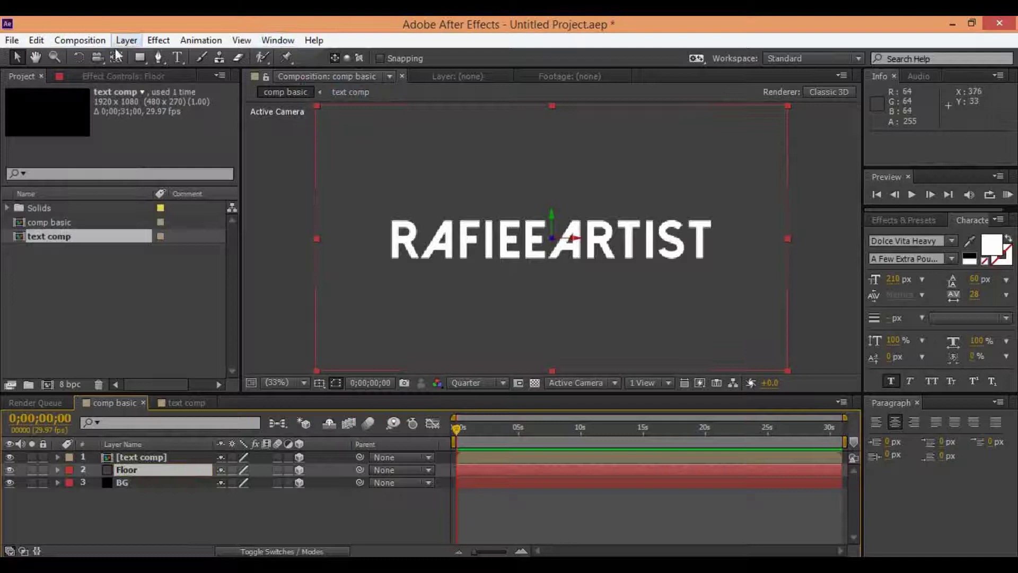
# Rotate the Floor layer to lie flat and lower it beneath the title to about Y 888.
pyautogui.click(82, 58)
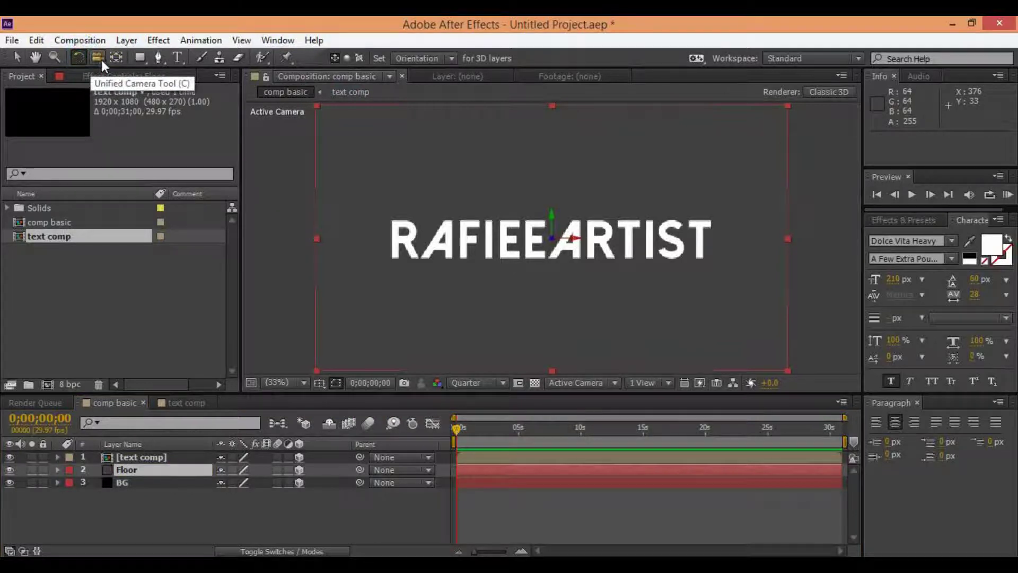
pyautogui.moveTo(573, 236); pyautogui.dragTo(559, 302)
pyautogui.press('v')
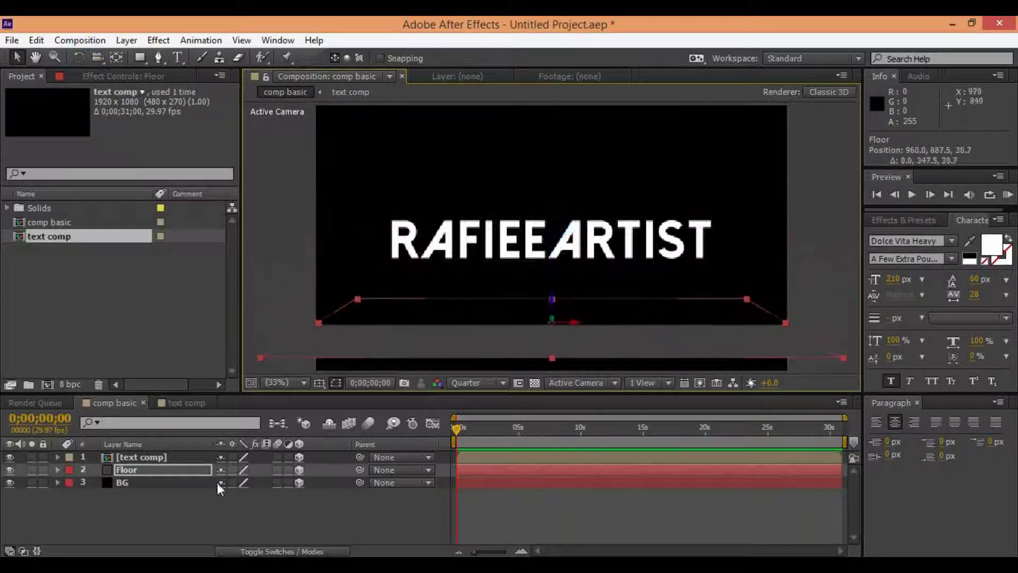
# Push the BG layer back in depth to about Z 1672 and scale it to 173%.
pyautogui.click(114, 486)
pyautogui.moveTo(554, 242); pyautogui.dragTo(141, 268)
pyautogui.press('s')
pyautogui.moveTo(254, 495); pyautogui.dragTo(310, 494)
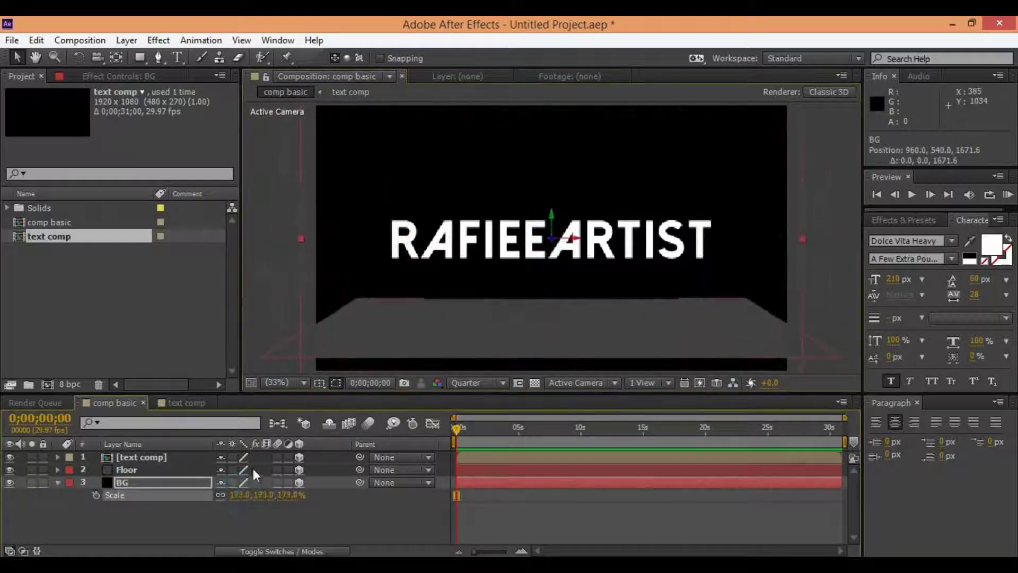
# Lower the Floor layer to about Y 942 beneath the title.
pyautogui.click(169, 471)
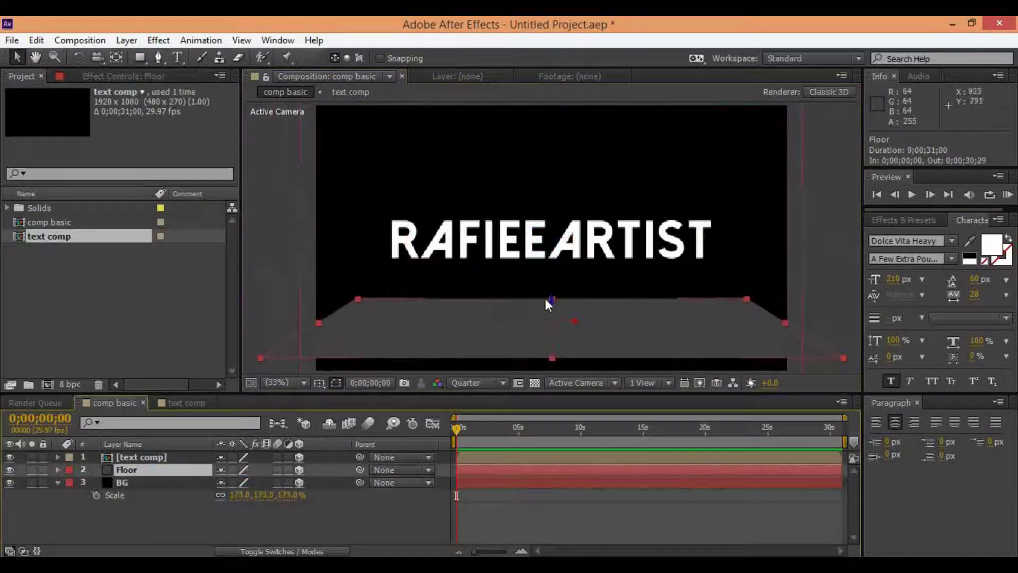
pyautogui.moveTo(552, 298); pyautogui.dragTo(552, 334)
pyautogui.click(234, 536)
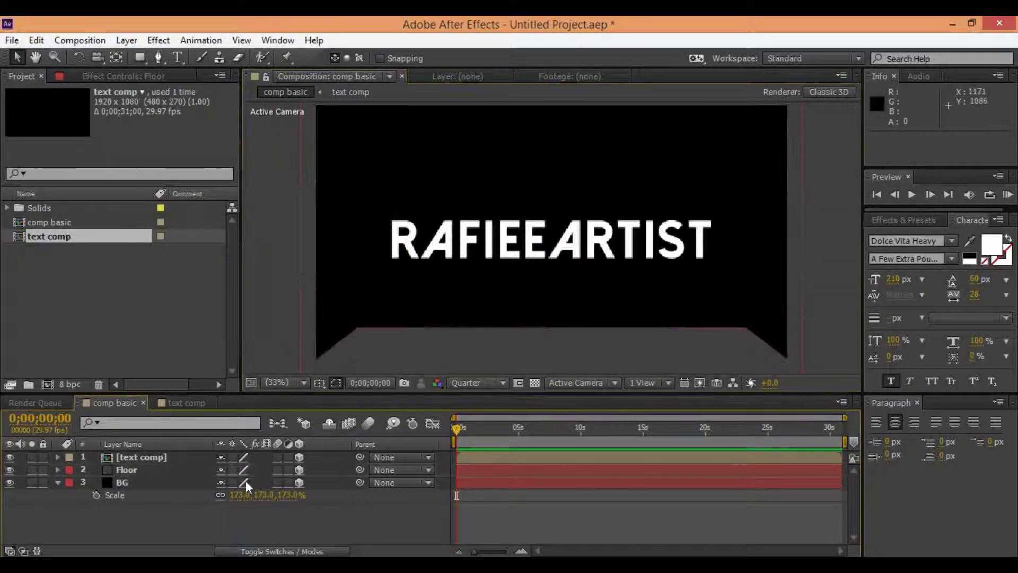
pyautogui.click(167, 480)
pyautogui.click(169, 470)
pyautogui.moveTo(552, 334); pyautogui.dragTo(552, 324)
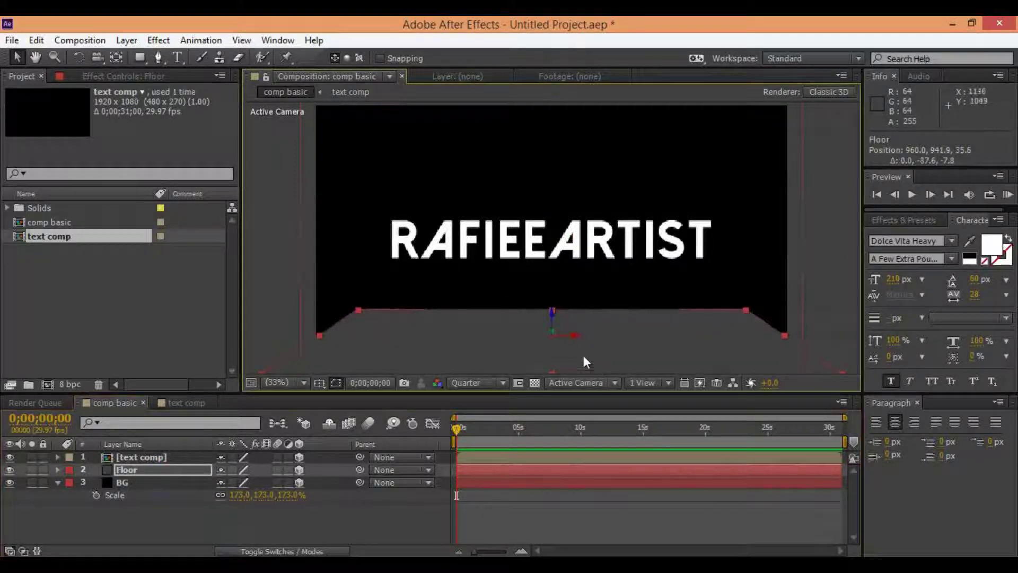
# Enlarge the Floor layer to about 258% by 196% and lower it to about Y 966.
pyautogui.moveTo(555, 372); pyautogui.dragTo(561, 434)
pyautogui.moveTo(785, 336); pyautogui.dragTo(1012, 335)
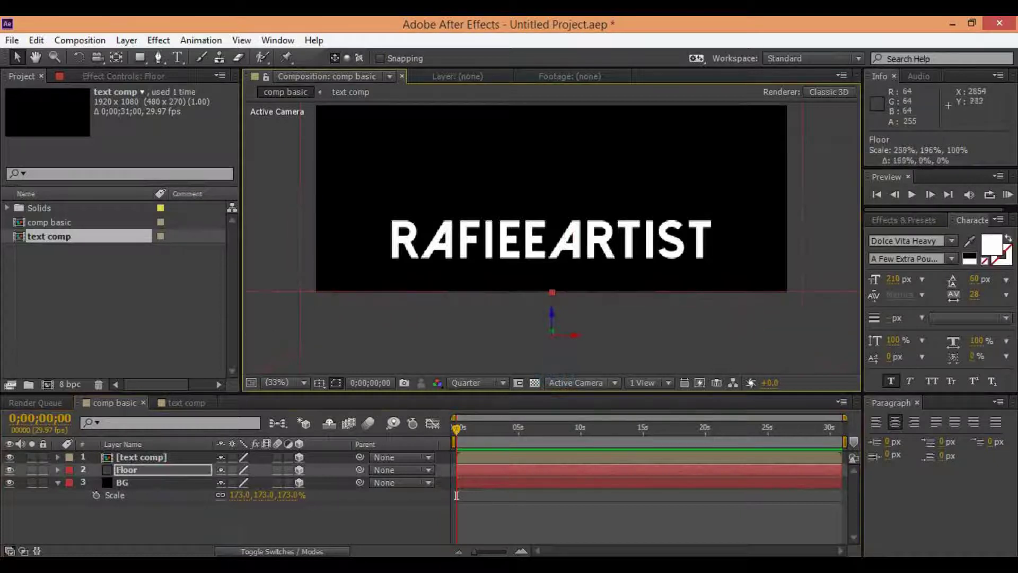
pyautogui.moveTo(552, 321); pyautogui.dragTo(552, 325)
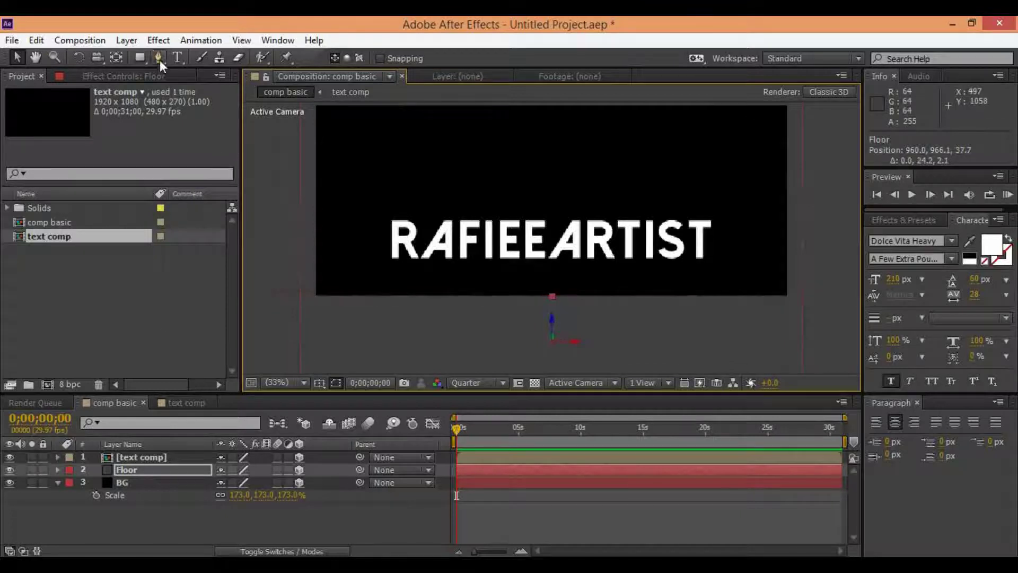
# Add a camera to comp basic with the default settings.
pyautogui.click(126, 40)
pyautogui.moveTo(143, 37)
pyautogui.click(417, 87)
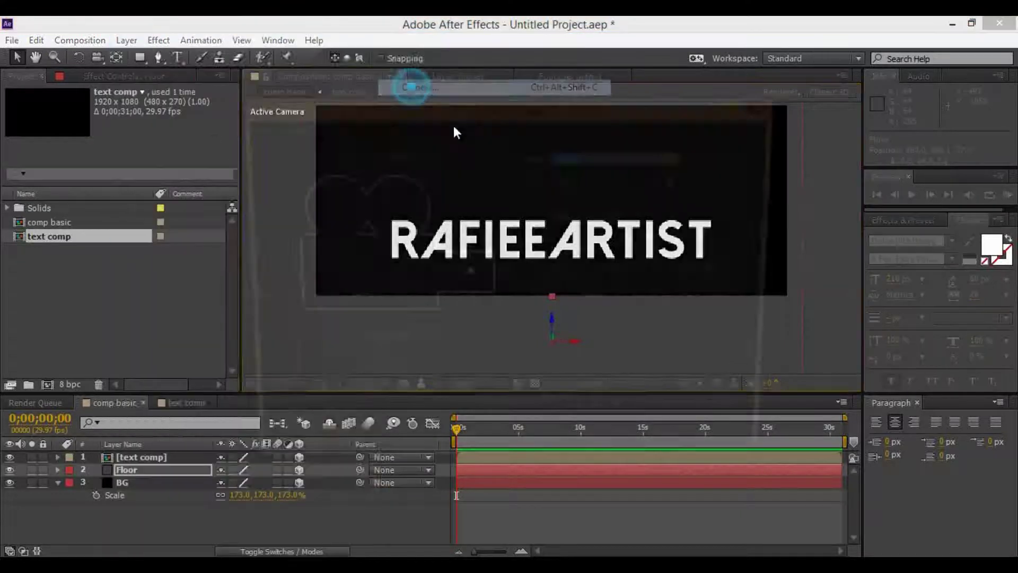
pyautogui.press('Return')
# Draw a closed 12-point mask with the Pen tool on the Floor layer, following its horizon and looping around below the frame.
pyautogui.click(130, 483)
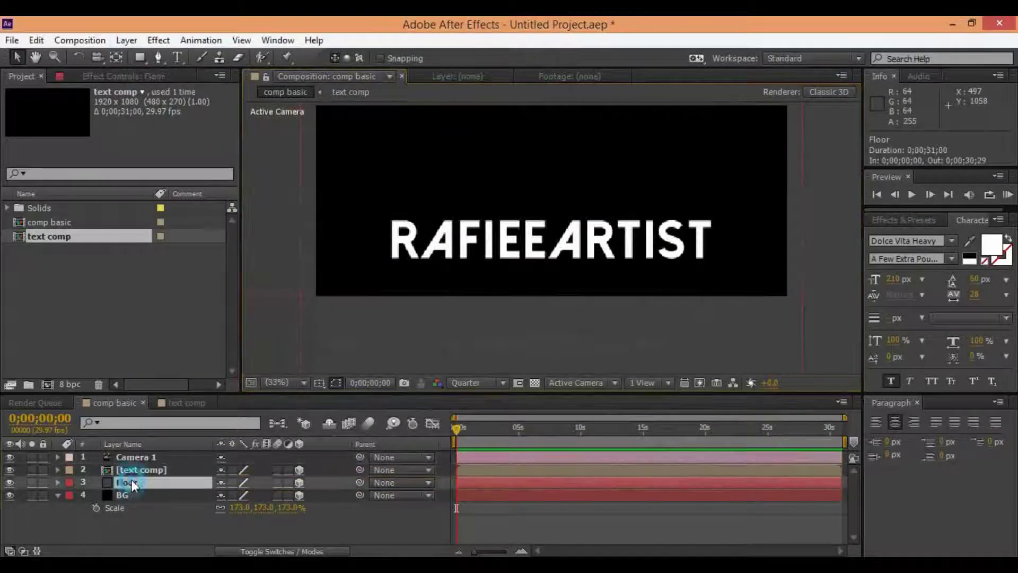
pyautogui.click(158, 57)
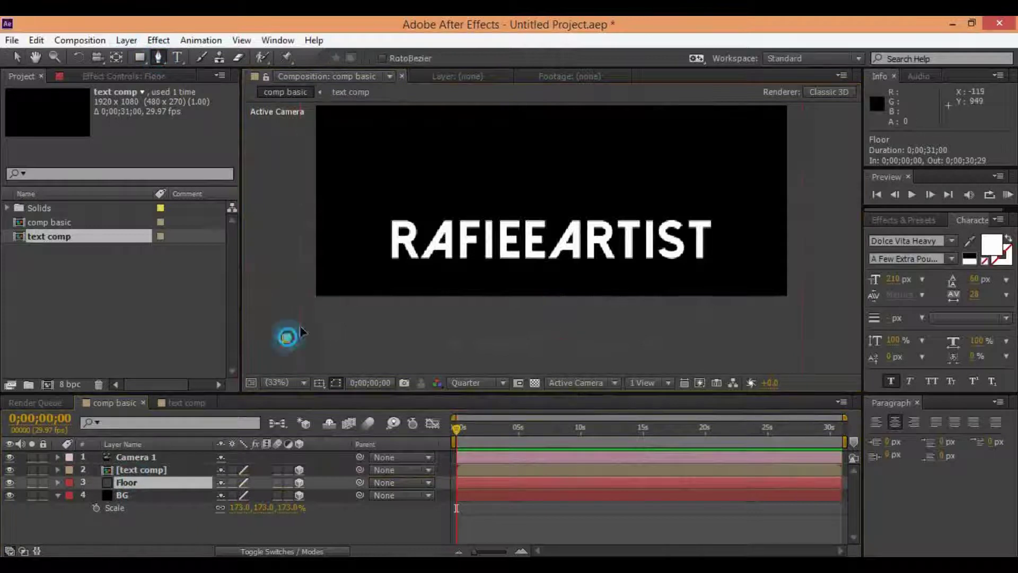
pyautogui.click(287, 339)
pyautogui.click(341, 310)
pyautogui.click(418, 311)
pyautogui.click(582, 303)
pyautogui.moveTo(729, 328); pyautogui.dragTo(746, 329)
pyautogui.click(801, 327)
pyautogui.click(825, 360)
pyautogui.press(',')
pyautogui.press(',')
pyautogui.press(',')
pyautogui.press(',')
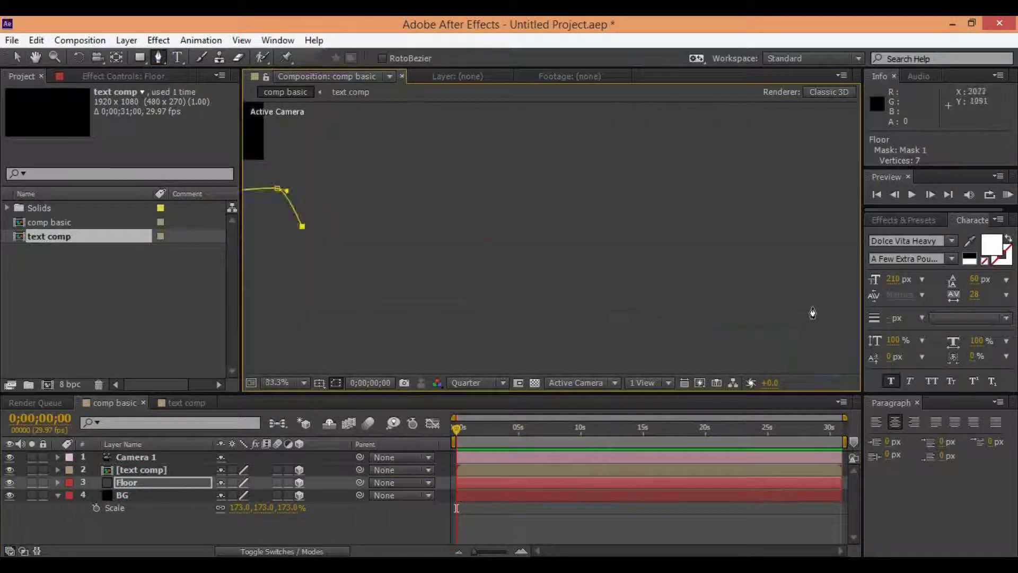
pyautogui.click(487, 251)
pyautogui.click(466, 289)
pyautogui.click(389, 285)
pyautogui.click(372, 271)
pyautogui.click(350, 250)
pyautogui.click(352, 229)
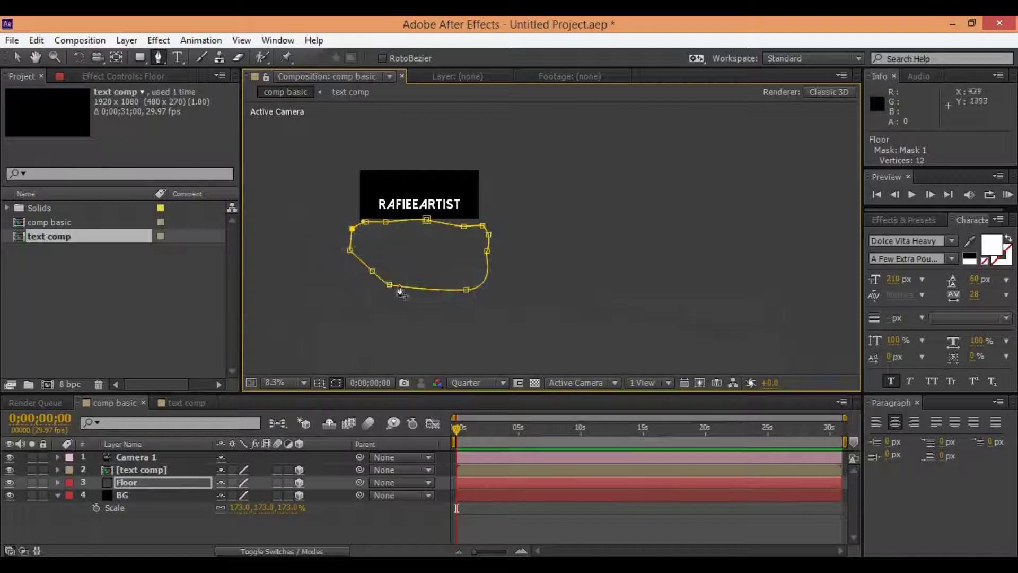
pyautogui.click(288, 380)
pyautogui.click(325, 113)
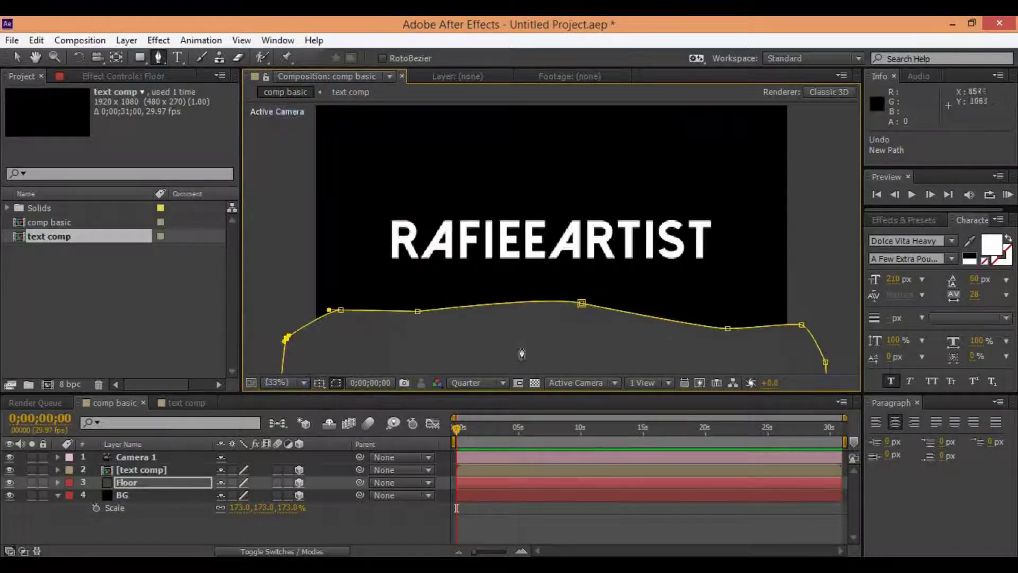
# Set the Floor layer's mask feather to 223 pixels.
pyautogui.press('f')
pyautogui.moveTo(233, 509); pyautogui.dragTo(351, 479)
pyautogui.press('v')
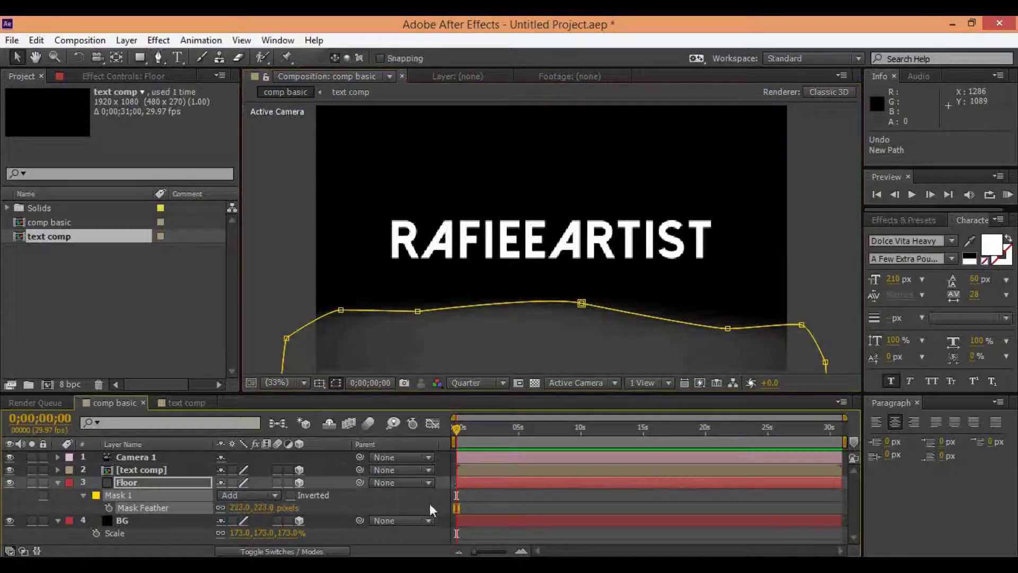
pyautogui.click(444, 491)
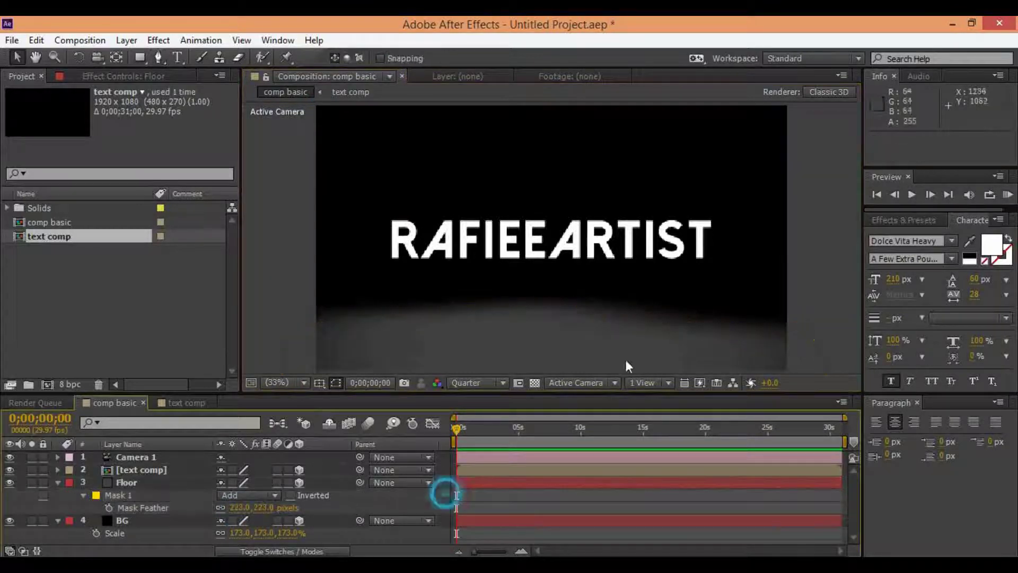
# Even out the Floor mask's top edge by raising its low points on both sides of the centre.
pyautogui.click(138, 485)
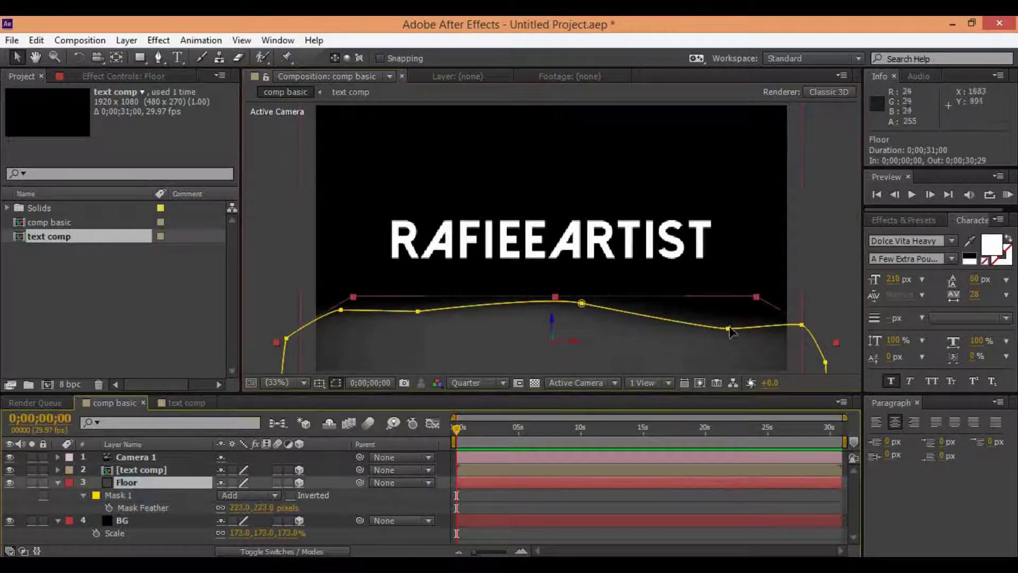
pyautogui.moveTo(730, 331); pyautogui.dragTo(739, 316)
pyautogui.moveTo(341, 310); pyautogui.dragTo(327, 307)
pyautogui.click(412, 311)
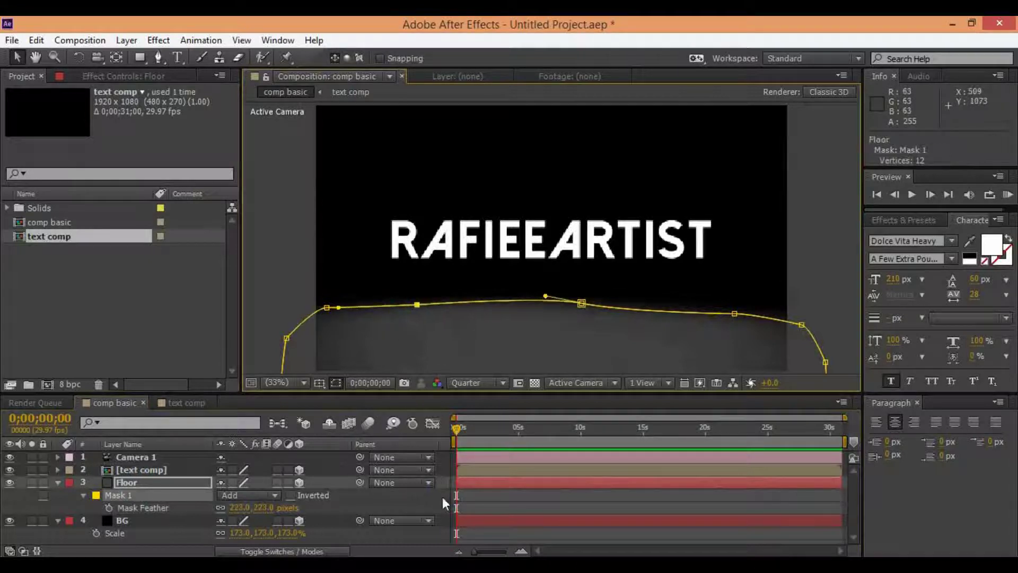
# Lower the point left of centre on the top edge of the Floor layer's mask so the edge dips there.
pyautogui.click(583, 542)
pyautogui.moveTo(133, 484); pyautogui.dragTo(491, 331)
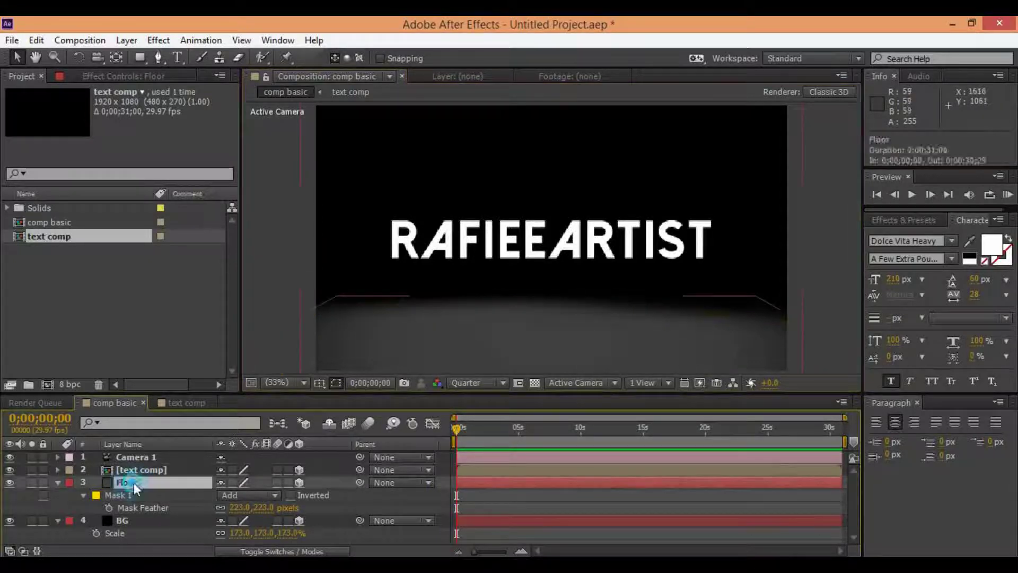
pyautogui.moveTo(411, 307); pyautogui.dragTo(425, 325)
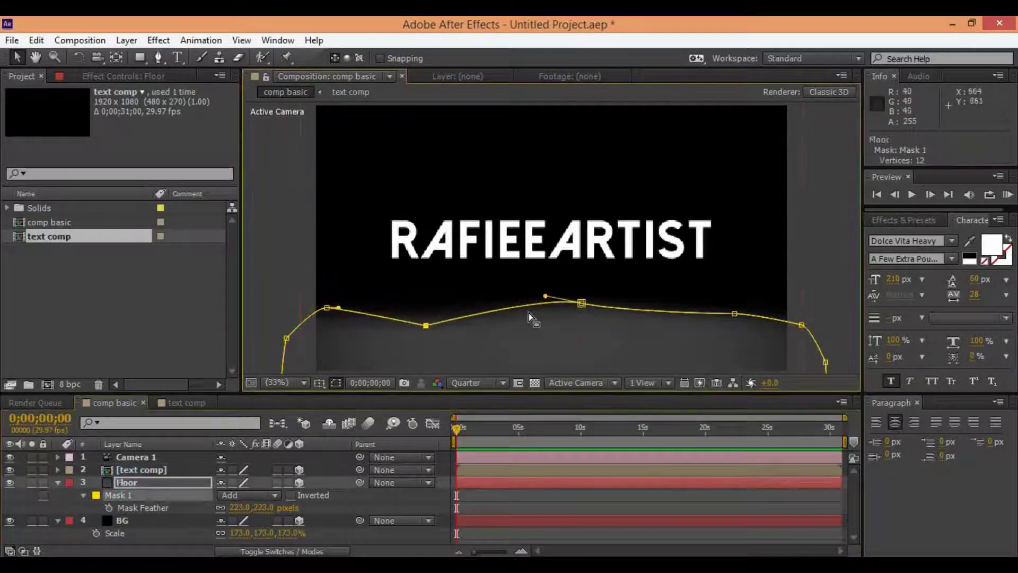
pyautogui.click(583, 313)
pyautogui.press('F2')
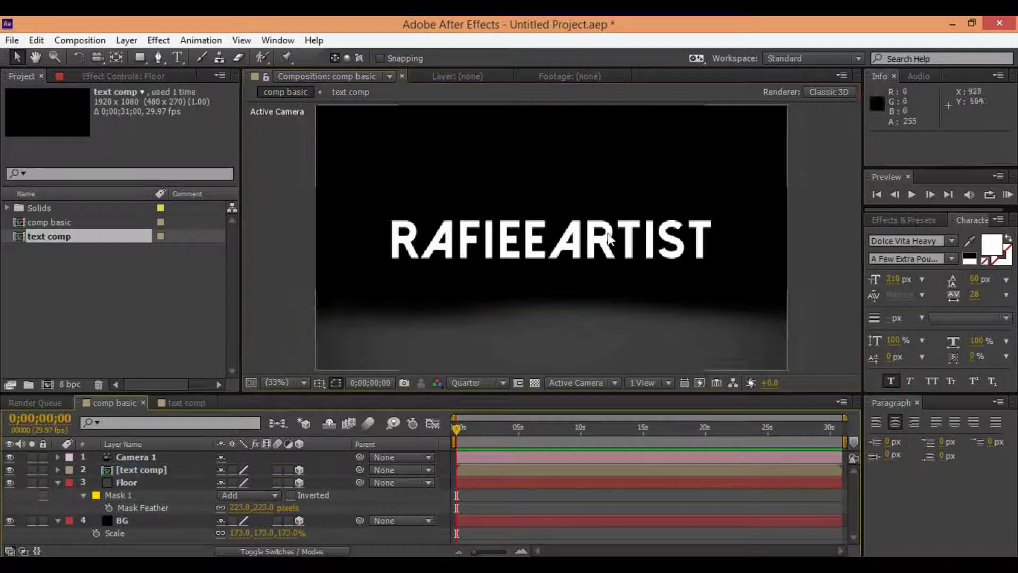
# Set the Floor layer's mask feather to 357 pixels.
pyautogui.click(149, 483)
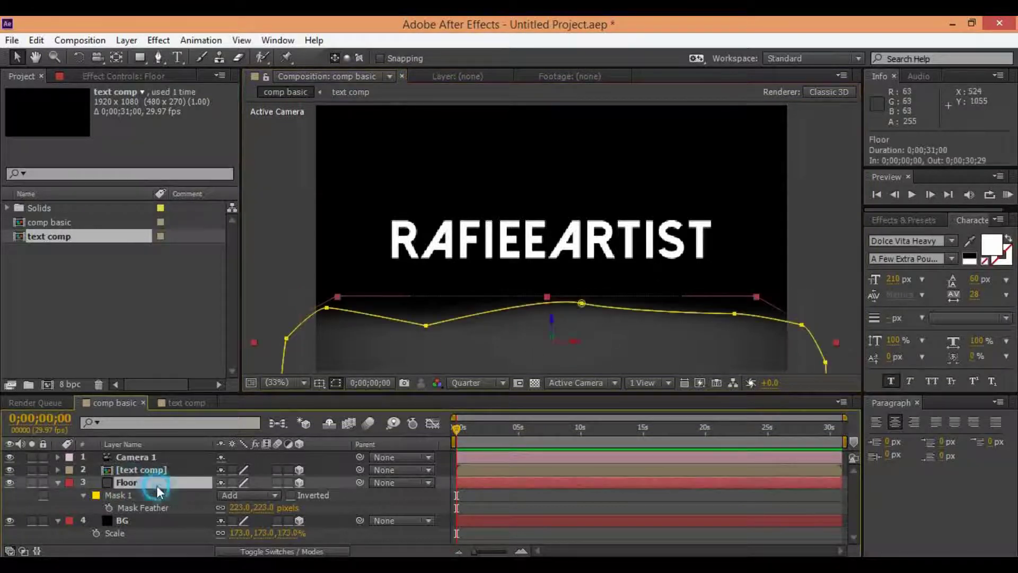
pyautogui.press('s')
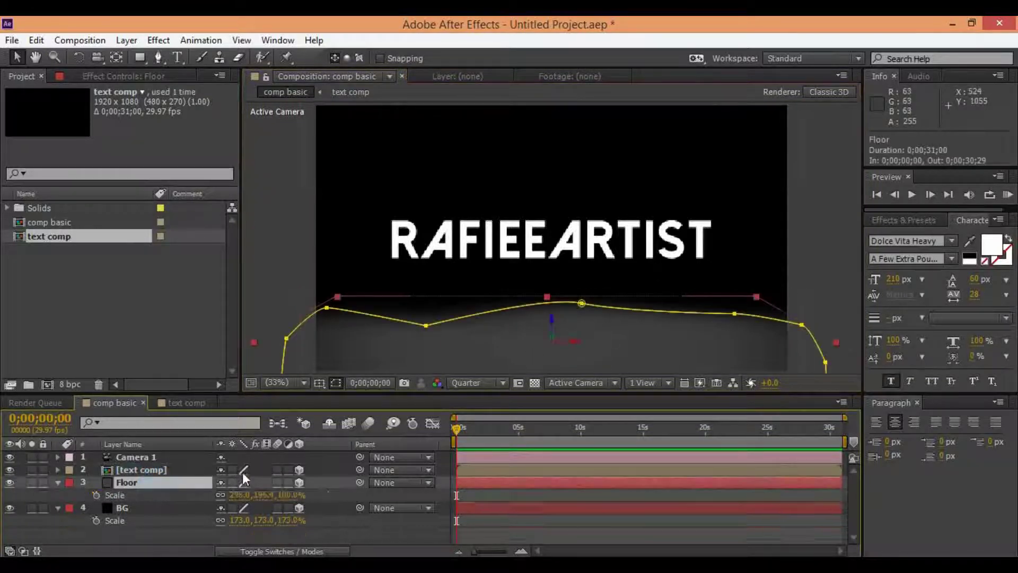
pyautogui.press('f')
pyautogui.click(227, 508)
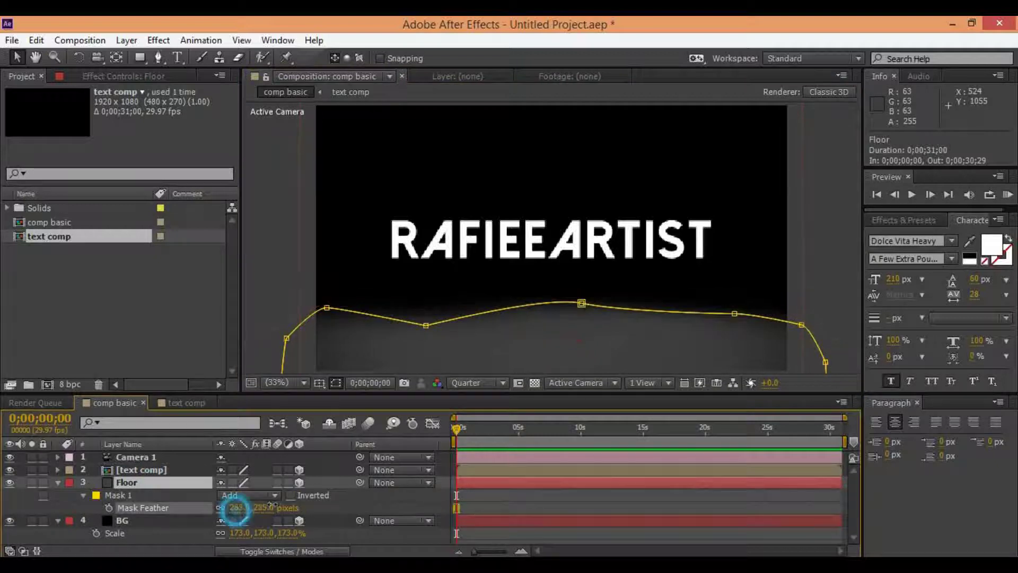
pyautogui.click(418, 492)
# Add a white spot light to comp basic with the default settings.
pyautogui.click(127, 40)
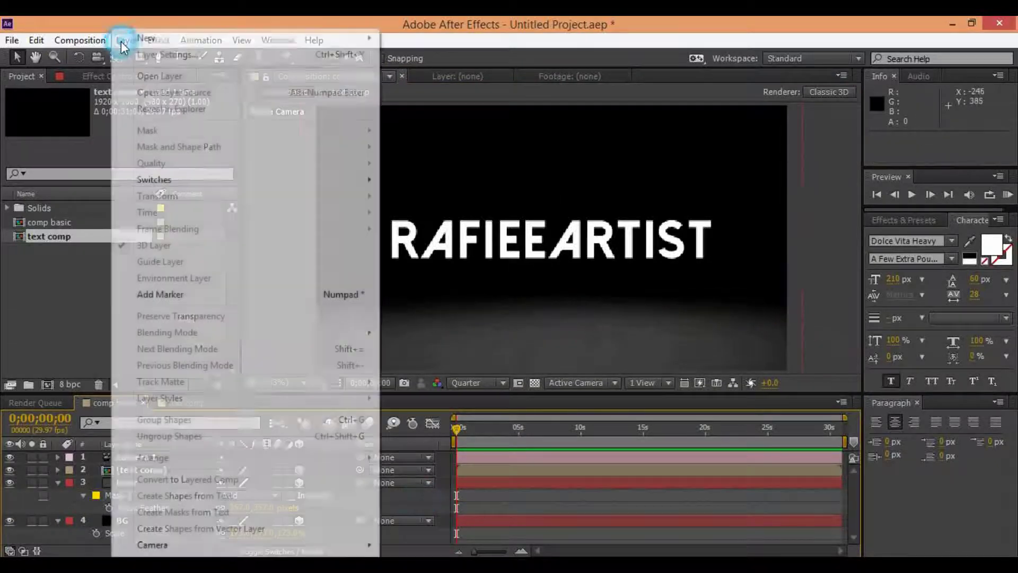
pyautogui.moveTo(159, 38)
pyautogui.click(437, 71)
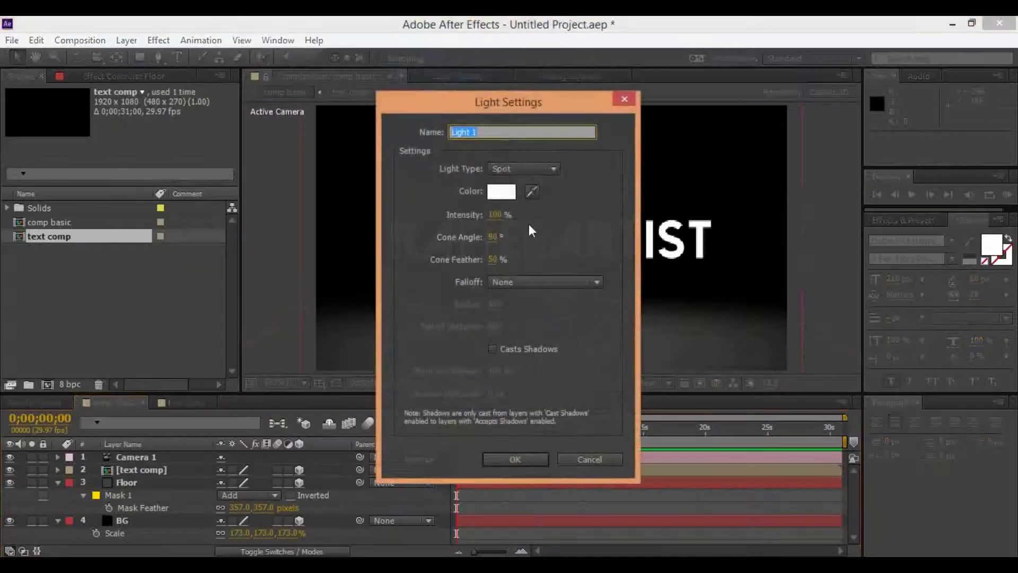
pyautogui.click(529, 458)
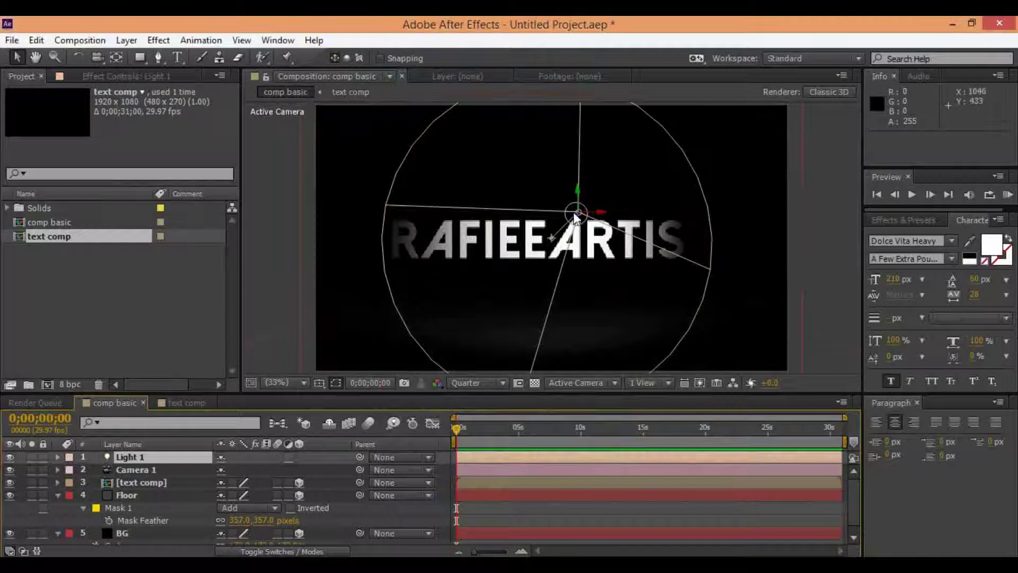
# Position the spot light above the right half of the title, pulled toward the viewer, and aim its point of interest down at the floor.
pyautogui.moveTo(581, 222); pyautogui.dragTo(774, 130)
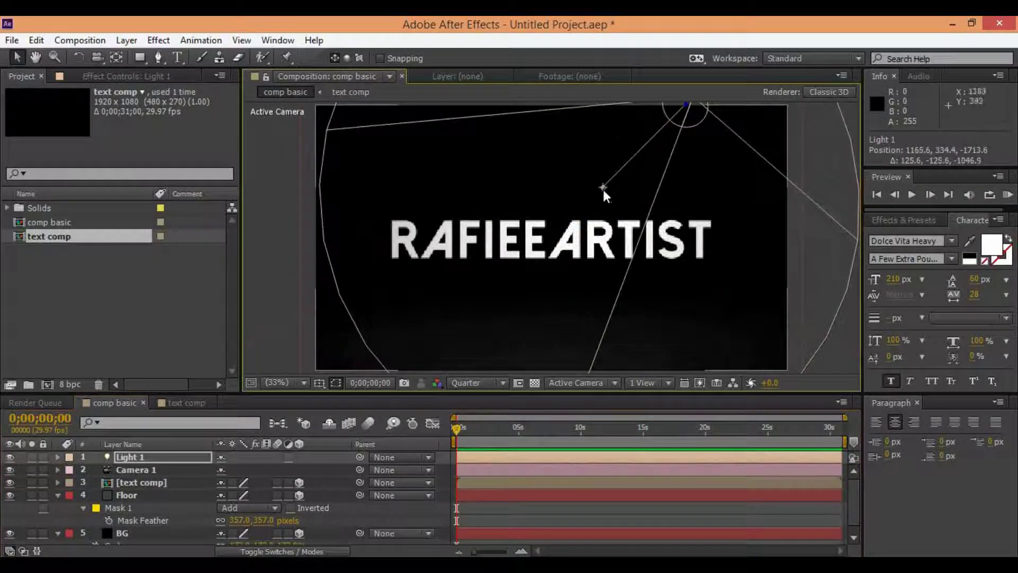
pyautogui.moveTo(602, 192); pyautogui.dragTo(609, 310)
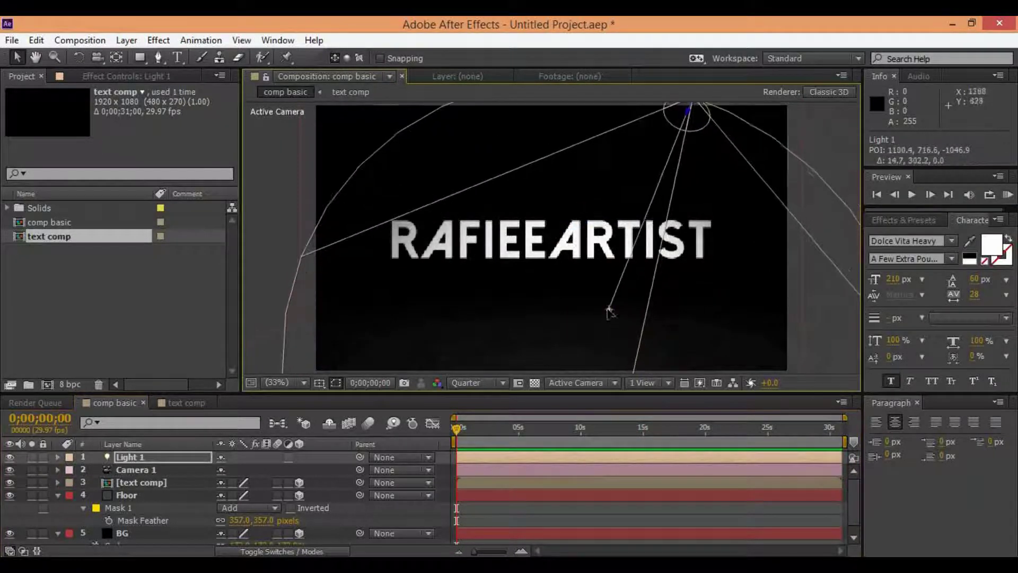
pyautogui.moveTo(691, 112); pyautogui.dragTo(665, 169)
# Raise the spot light's intensity to about 520%.
pyautogui.press('a')
pyautogui.press('a')
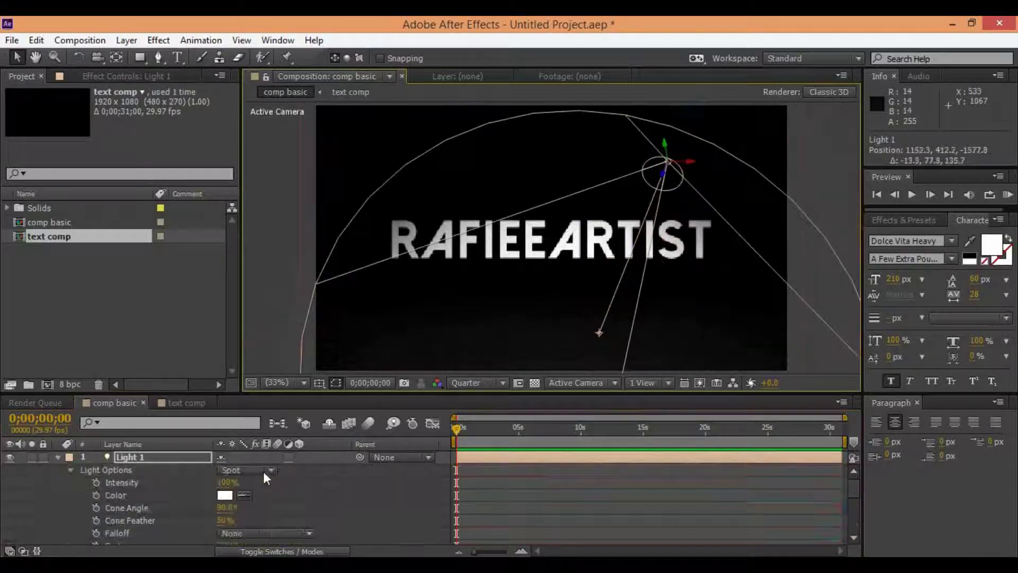
pyautogui.moveTo(222, 480); pyautogui.dragTo(604, 440)
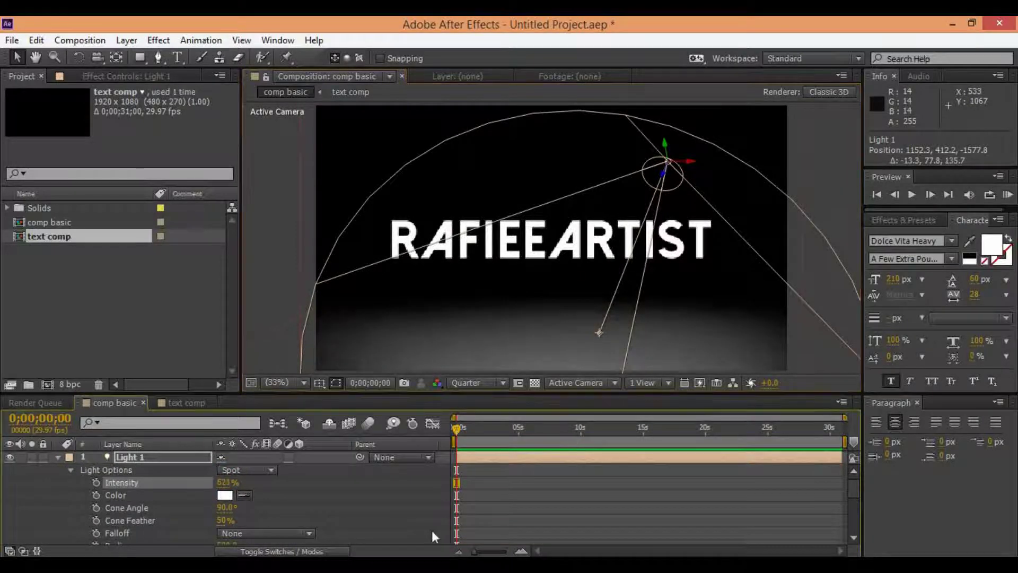
# Pull the camera back slightly from the title and collapse the expanded layer properties.
pyautogui.click(431, 530)
pyautogui.press('c')
pyautogui.moveTo(557, 295); pyautogui.dragTo(555, 354)
pyautogui.press('u')
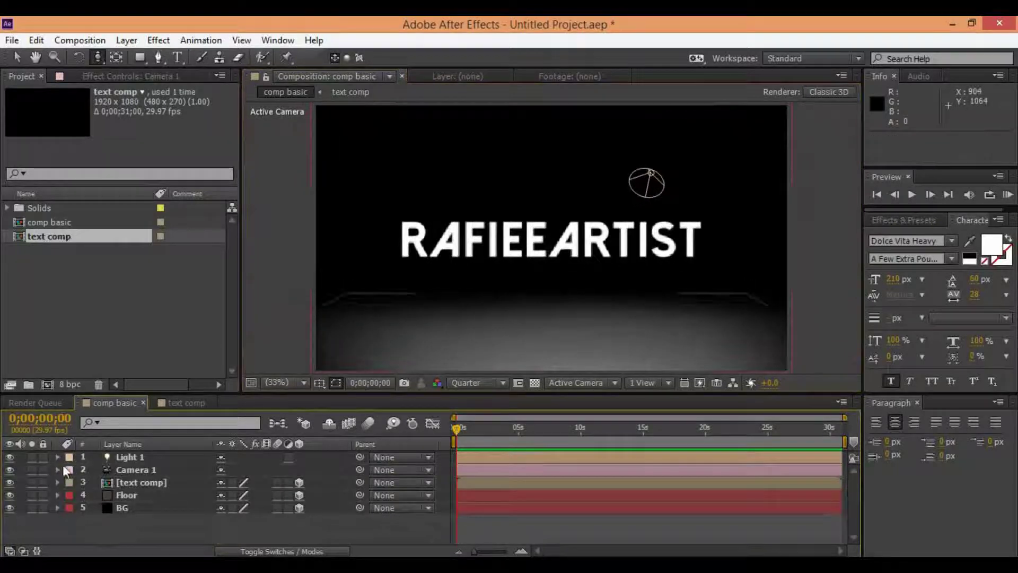
# Duplicate the text comp layer in comp basic and select the lower copy.
pyautogui.click(128, 480)
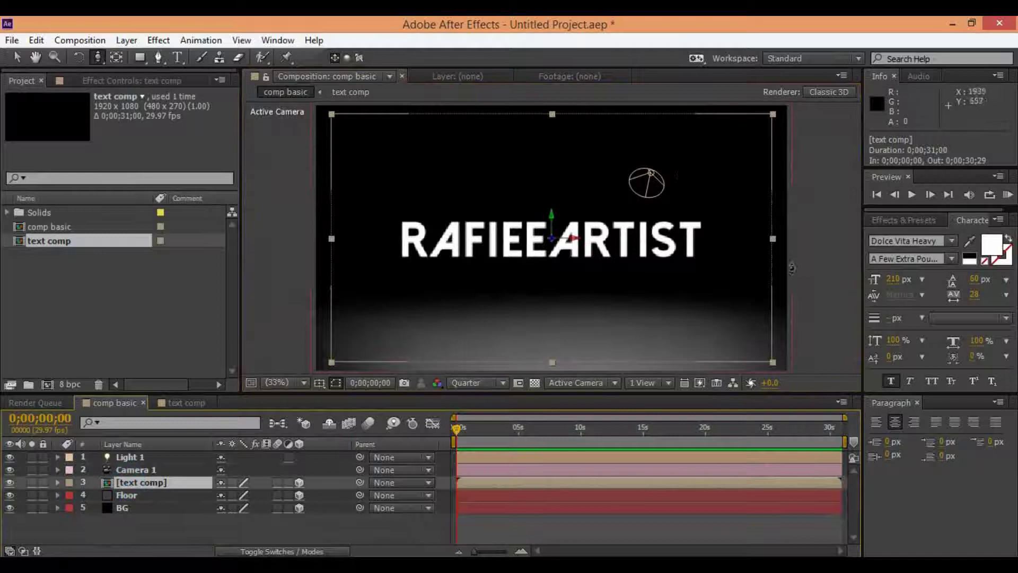
pyautogui.hotkey('ctrl', 'd')
pyautogui.click(166, 494)
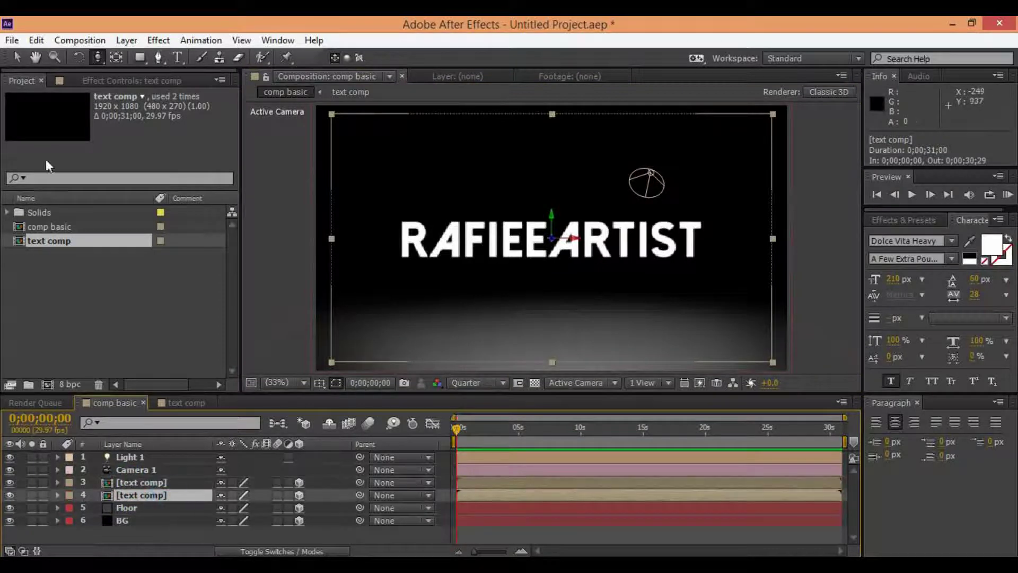
# Apply a Fill effect to the lower text comp copy and set its color to black.
pyautogui.click(203, 41)
pyautogui.moveTo(158, 41)
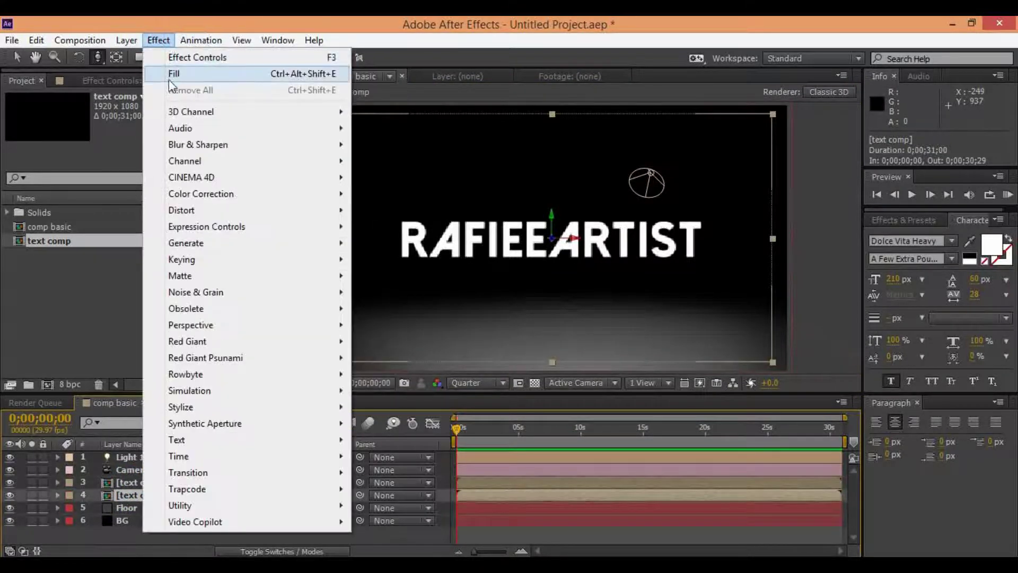
pyautogui.moveTo(223, 244)
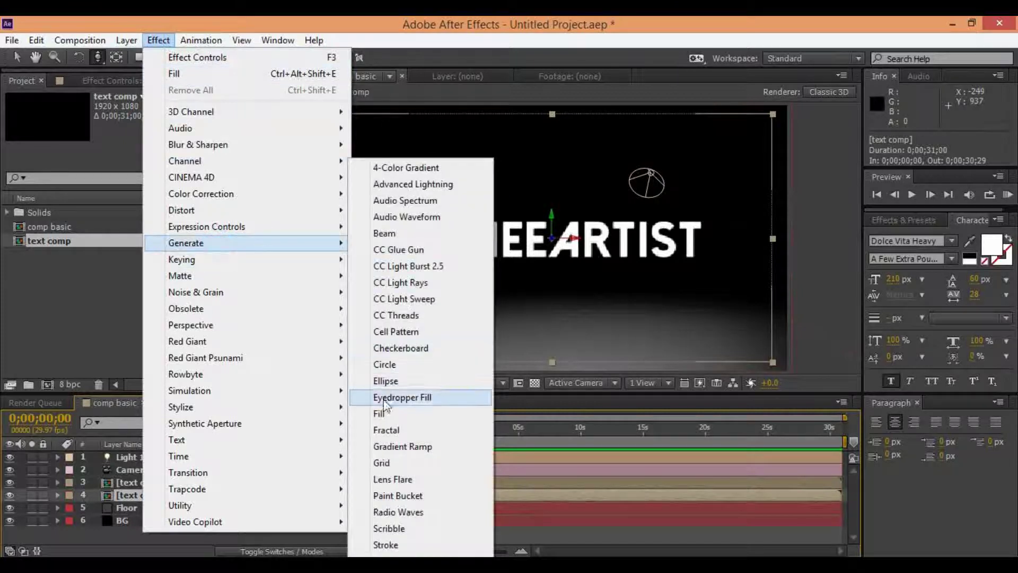
pyautogui.click(386, 411)
pyautogui.click(140, 147)
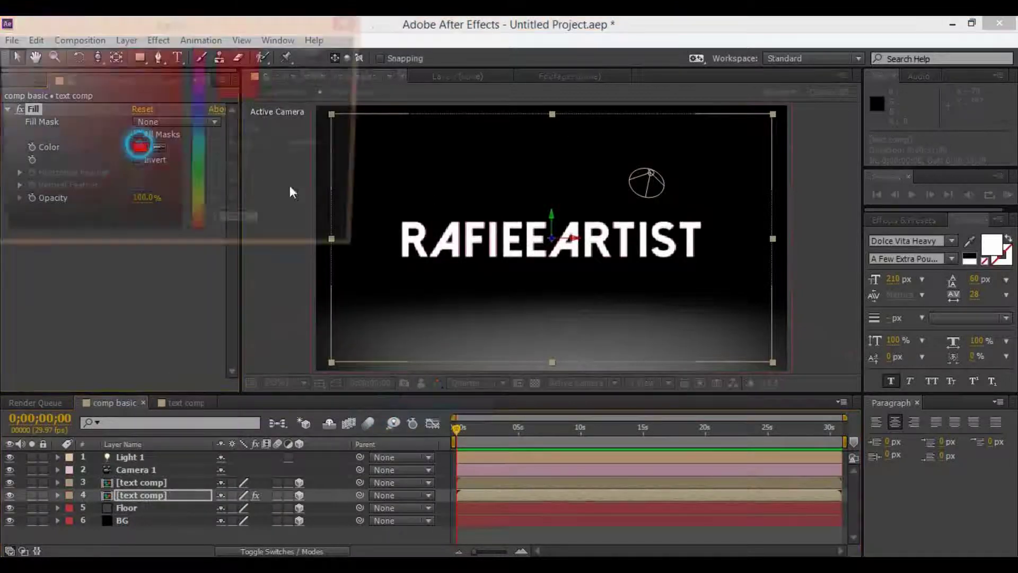
pyautogui.moveTo(119, 154); pyautogui.dragTo(1, 245)
pyautogui.click(317, 54)
# Push the black text copy back to Z position 6.1 and duplicate it.
pyautogui.moveTo(553, 241); pyautogui.dragTo(576, 263)
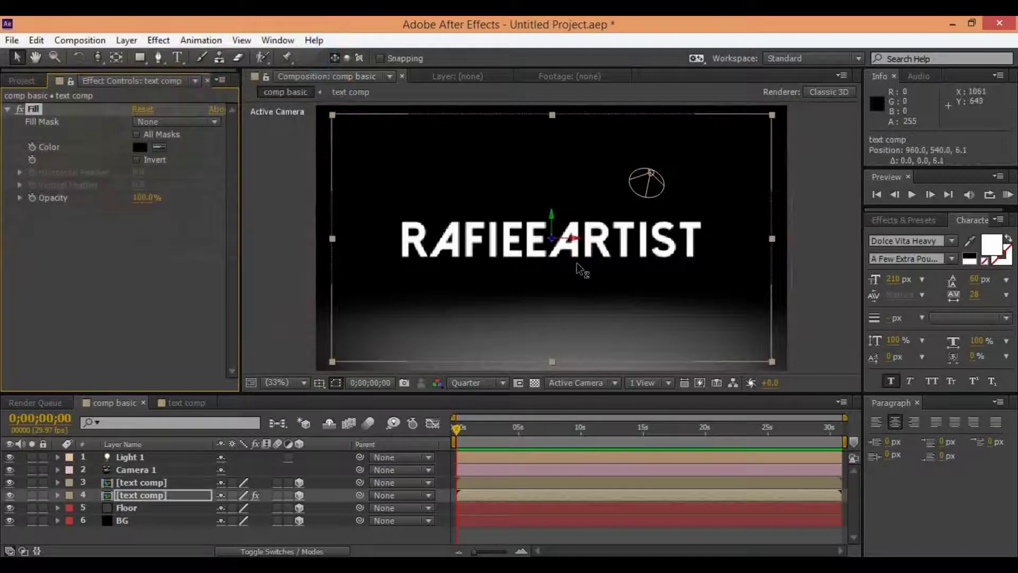
pyautogui.click(159, 495)
pyautogui.hotkey('ctrl', 'd')
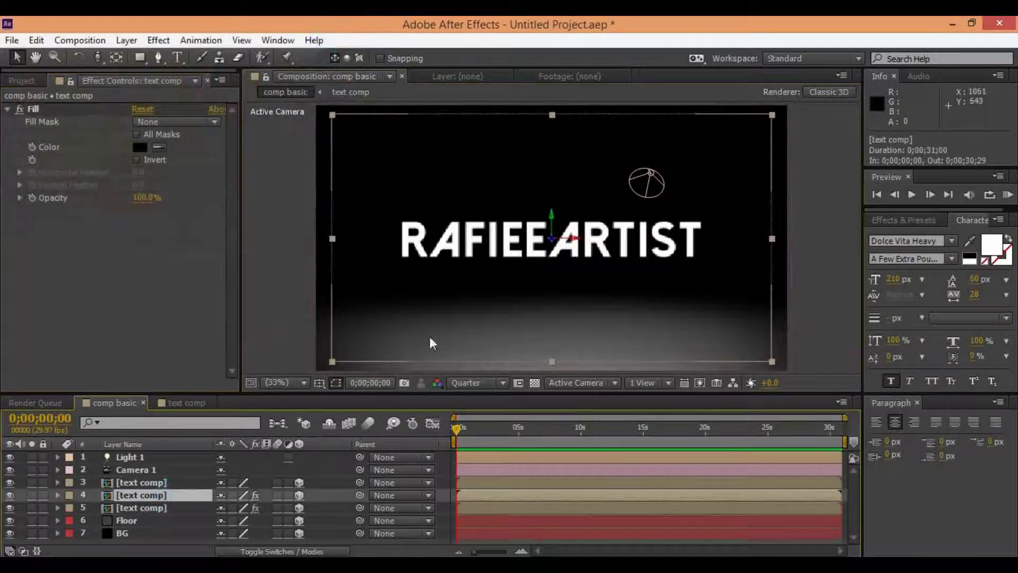
# Hide the BG layer, show the transparency grid and place the upper black text copy at Z position 24.3.
pyautogui.moveTo(562, 241); pyautogui.dragTo(532, 374)
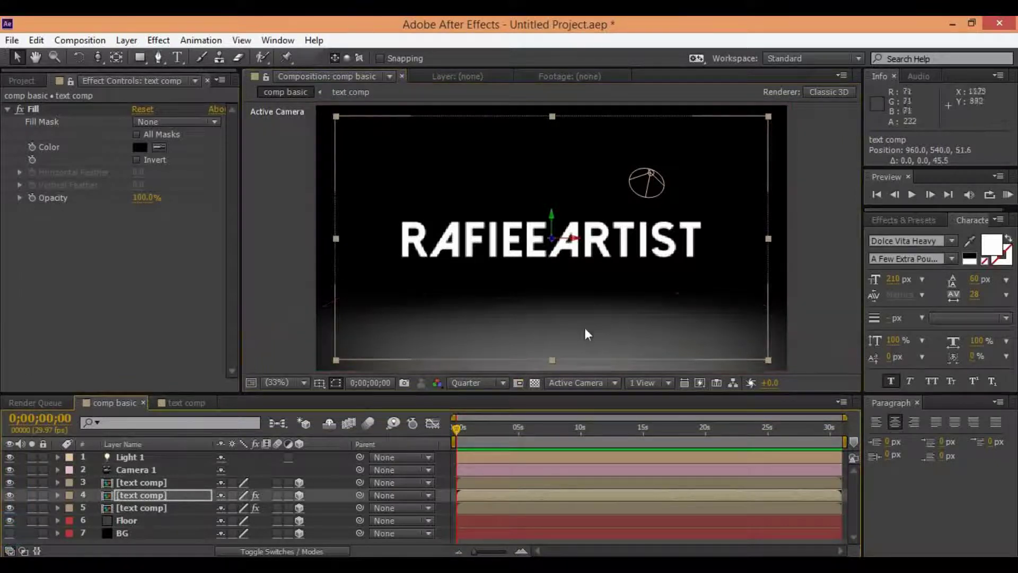
pyautogui.click(534, 382)
pyautogui.click(131, 495)
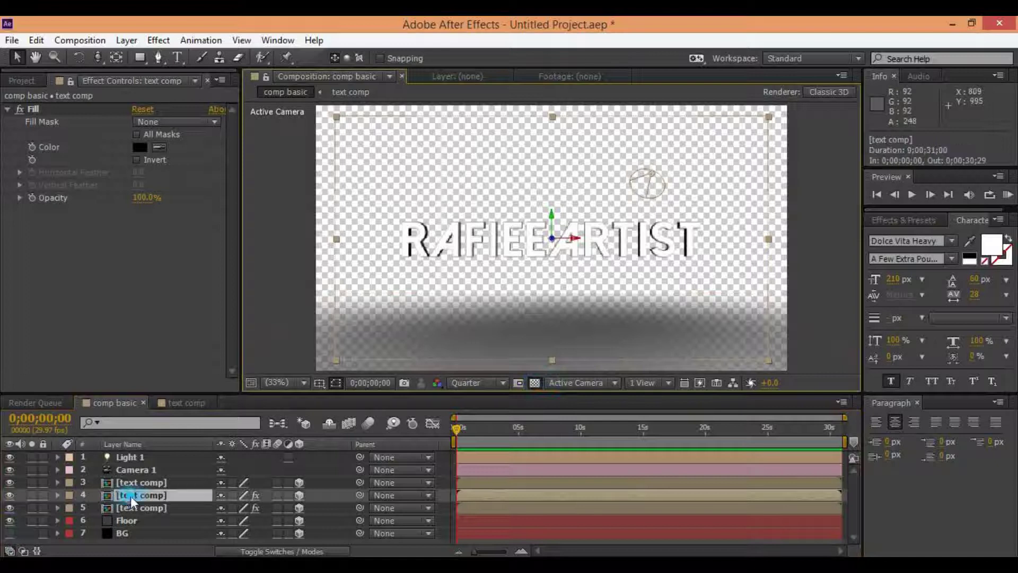
pyautogui.moveTo(554, 238)
pyautogui.mouseDown()
pyautogui.moveTo(583, 246)
pyautogui.moveTo(565, 246)
pyautogui.mouseUp()
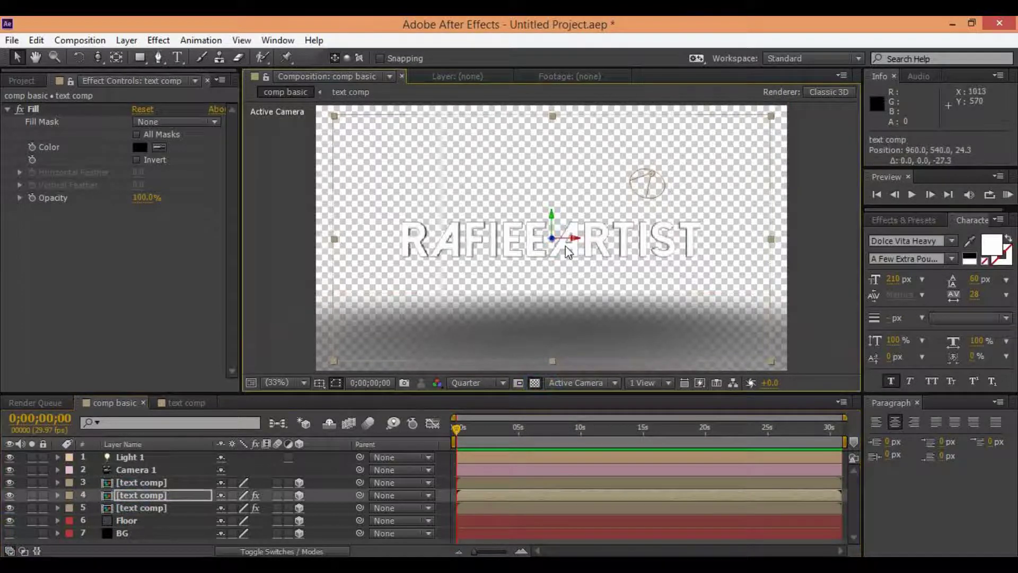
pyautogui.hotkey('alt', 'Tab')
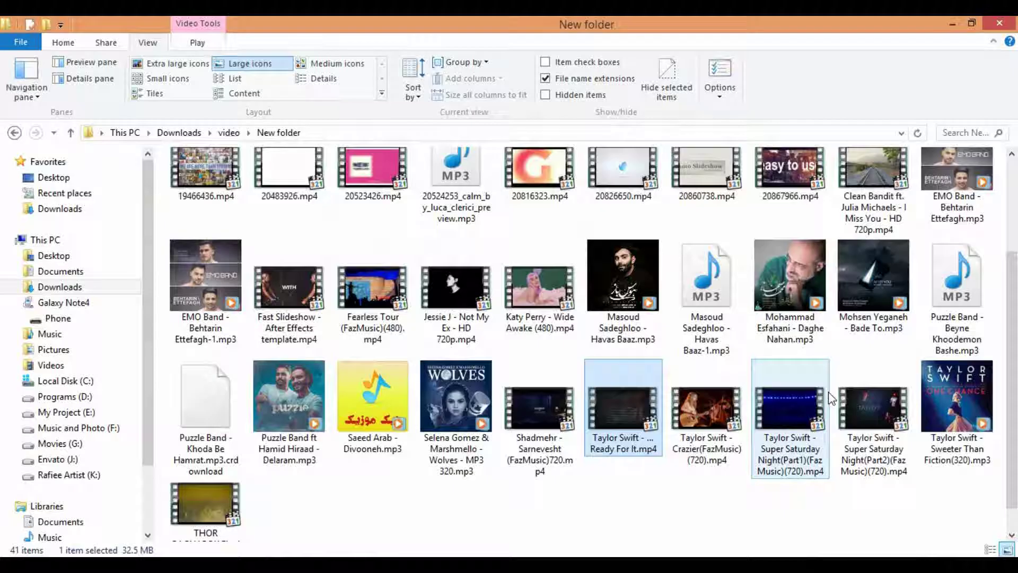
pyautogui.doubleClick(874, 408)
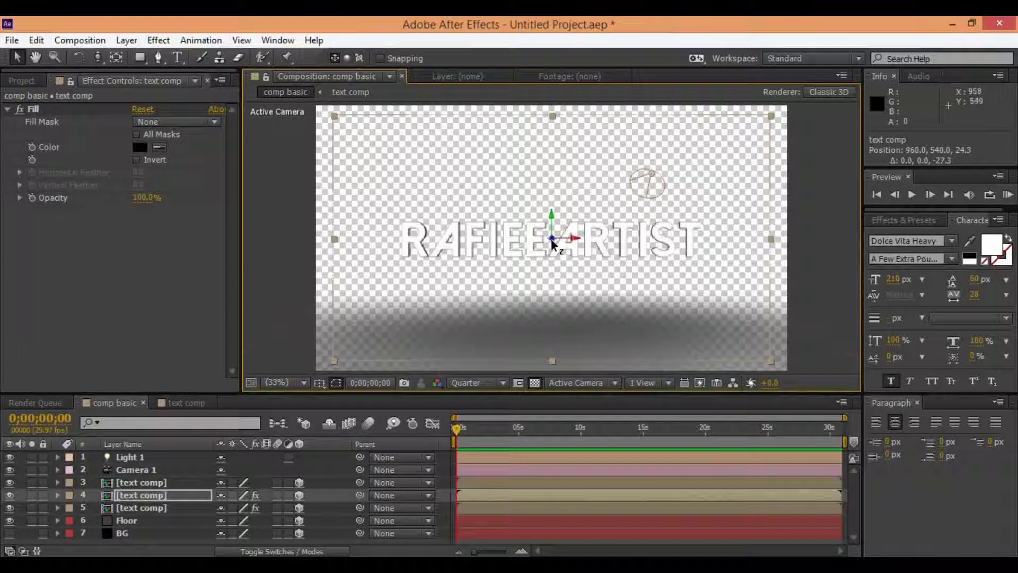
# Bring the upper black text copy to Z position 12.1, duplicate it and push the duplicate back to Z 24.3.
pyautogui.moveTo(557, 241); pyautogui.dragTo(562, 245)
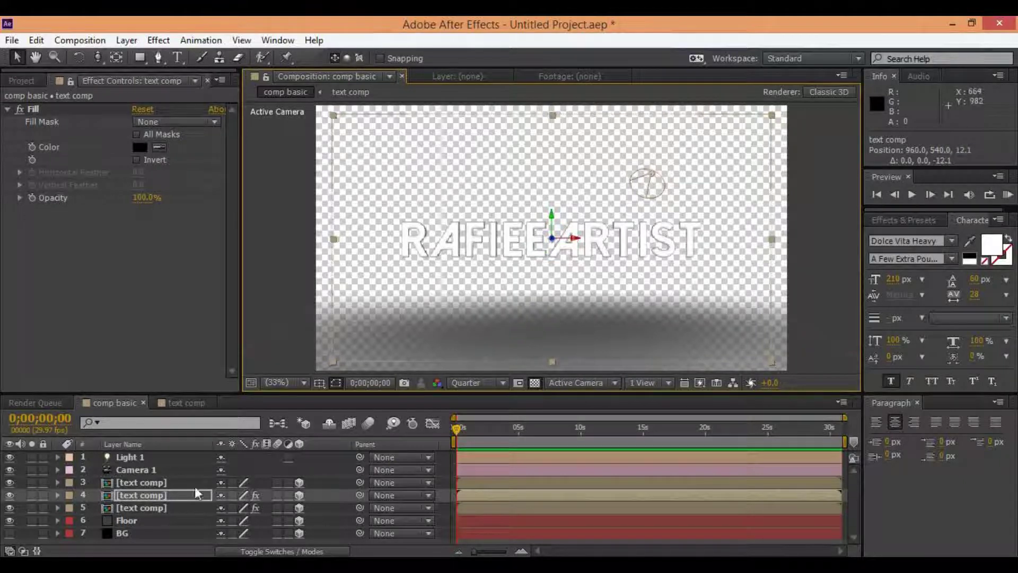
pyautogui.click(174, 495)
pyautogui.hotkey('ctrl', 'd')
pyautogui.moveTo(558, 241); pyautogui.dragTo(560, 244)
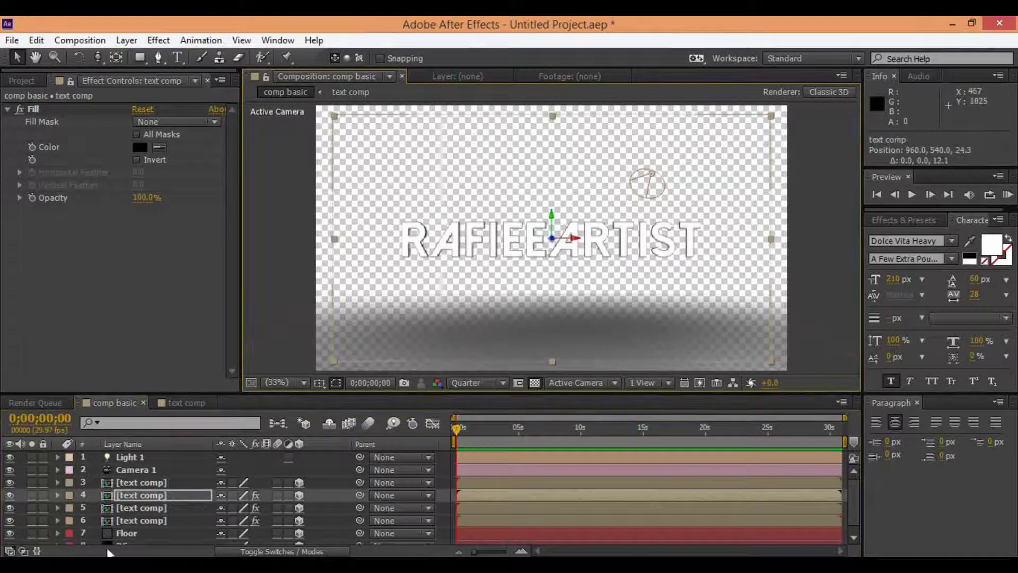
# Thicken the title's extrusion with four more duplicates of the black text copy, staggering them along Z to about 98.
pyautogui.click(154, 507)
pyautogui.moveTo(552, 244); pyautogui.dragTo(543, 253)
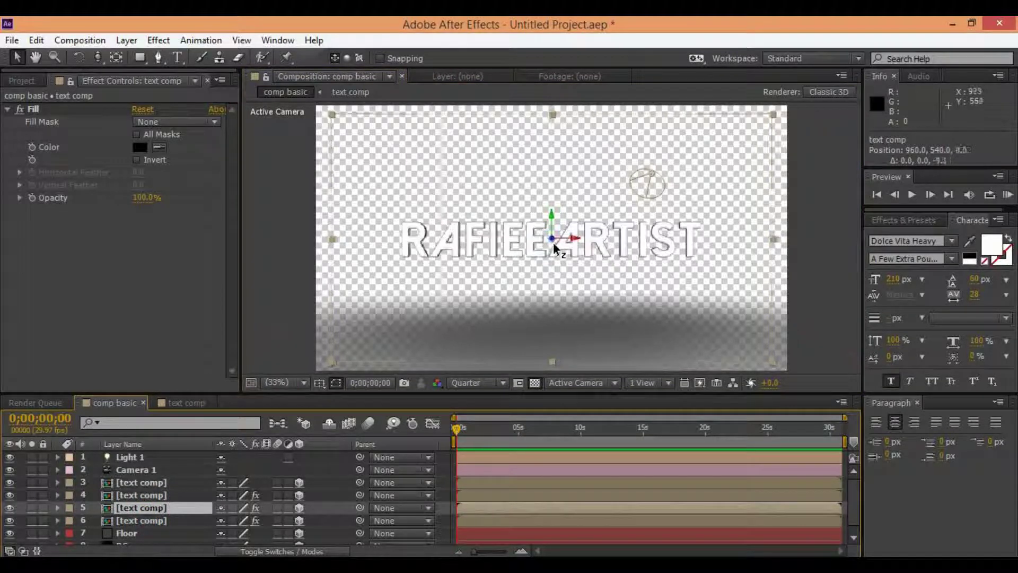
pyautogui.click(171, 507)
pyautogui.hotkey('ctrl', 'd')
pyautogui.moveTo(551, 240)
pyautogui.mouseDown()
pyautogui.moveTo(538, 241)
pyautogui.moveTo(539, 261)
pyautogui.moveTo(571, 236)
pyautogui.moveTo(559, 244)
pyautogui.mouseUp()
pyautogui.click(159, 507)
pyautogui.hotkey('ctrl', 'd')
pyautogui.click(141, 508)
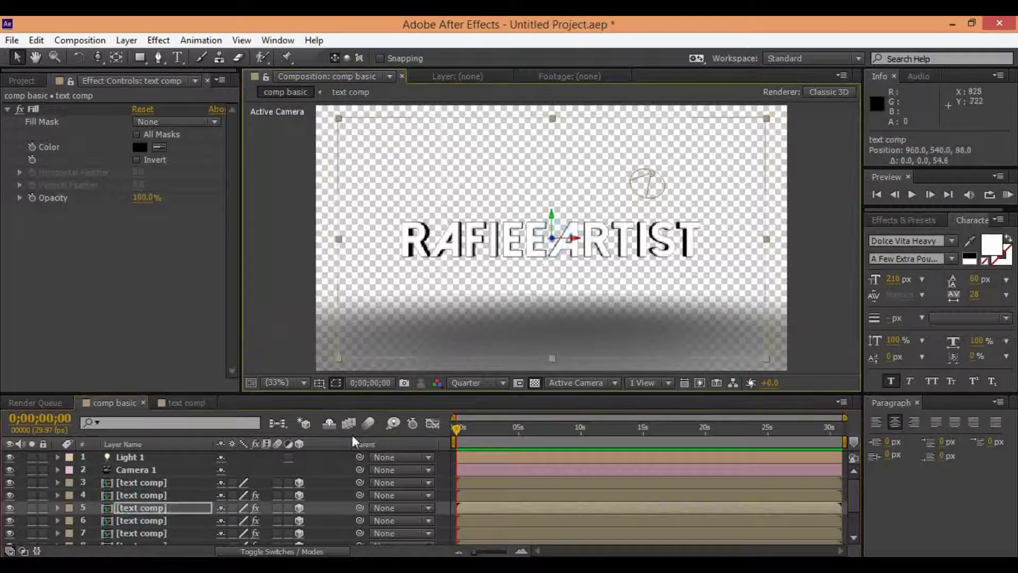
pyautogui.click(204, 511)
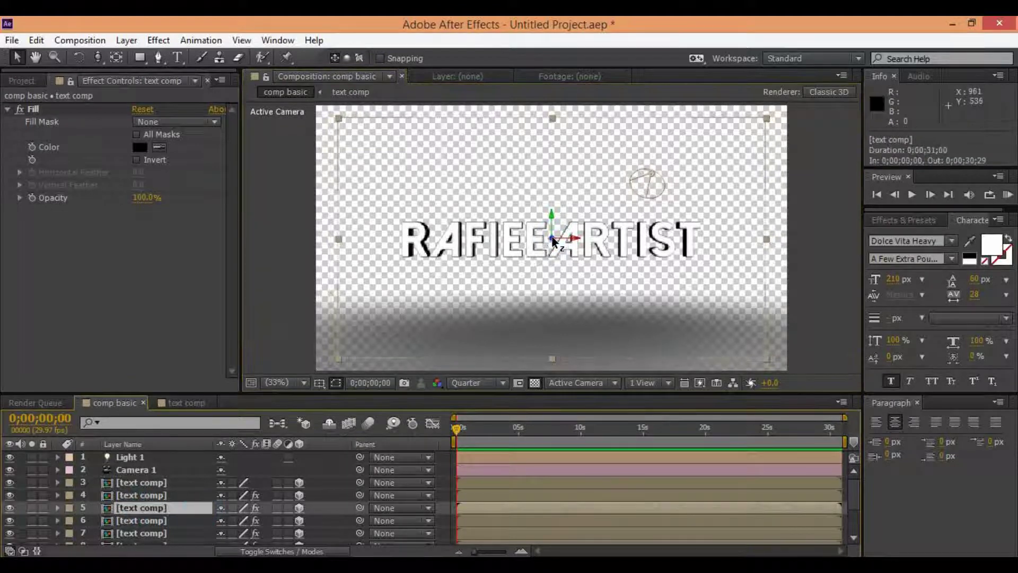
pyautogui.moveTo(551, 240); pyautogui.dragTo(542, 243)
pyautogui.click(448, 489)
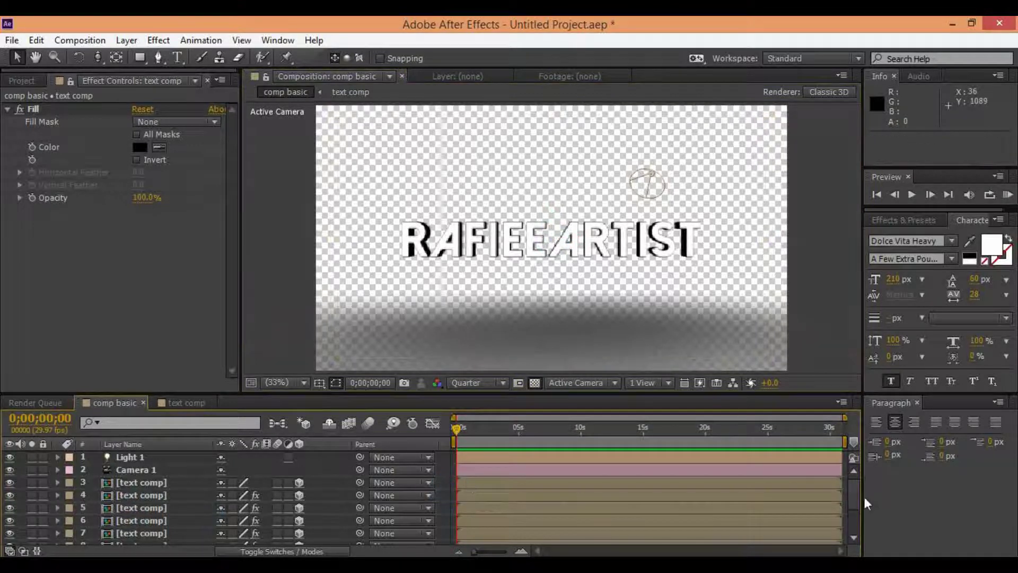
pyautogui.moveTo(854, 502); pyautogui.dragTo(853, 530)
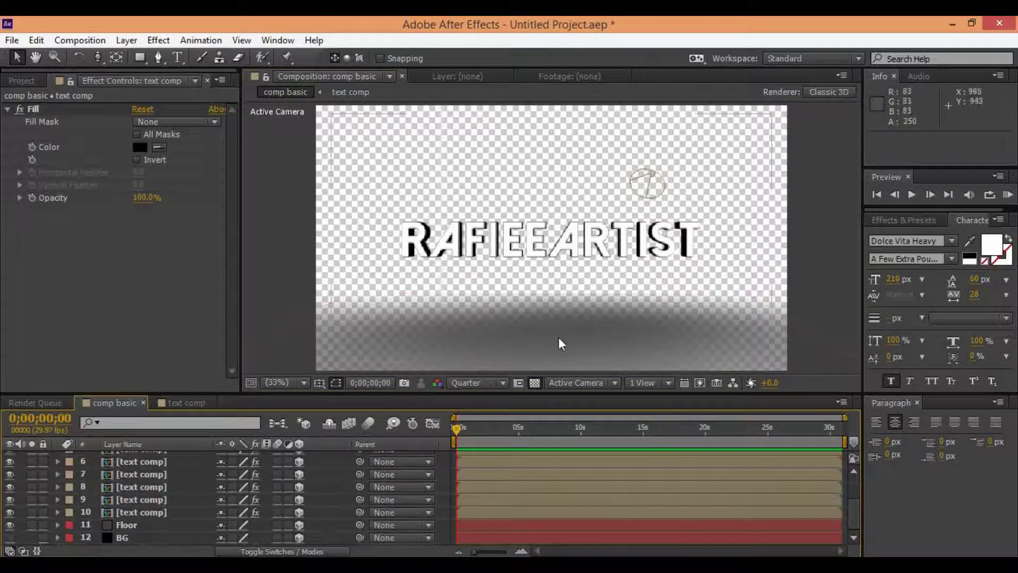
pyautogui.click(15, 79)
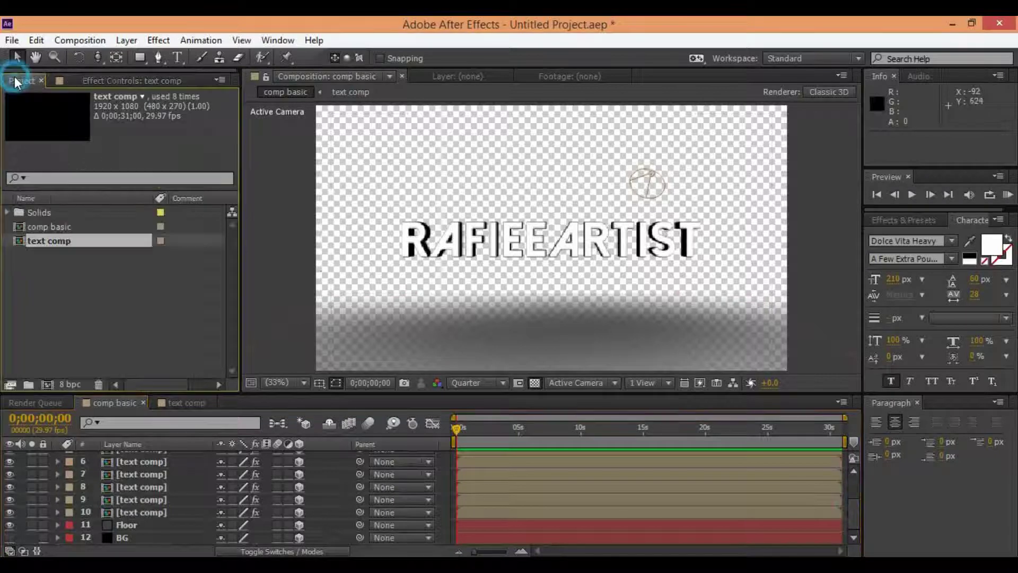
pyautogui.scroll(3, 854, 495)
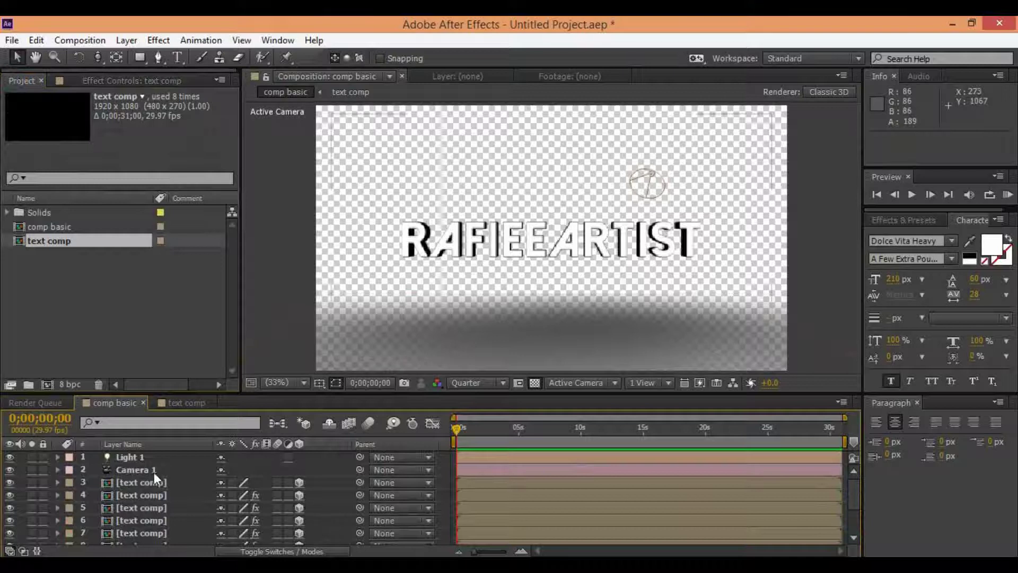
# Apply a Fill effect to the front text comp layer and set its color to blue 063BFF.
pyautogui.click(148, 457)
pyautogui.click(170, 483)
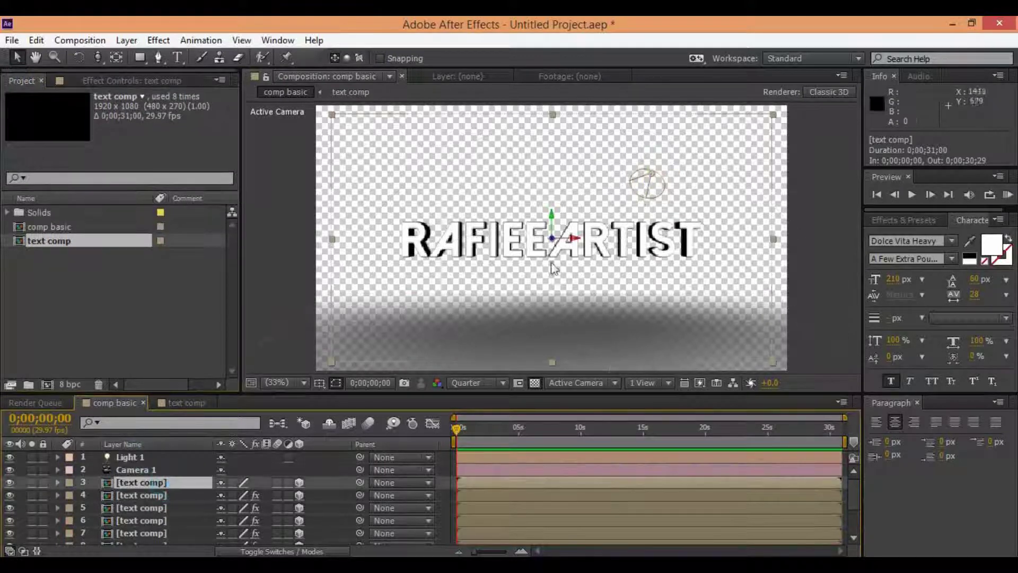
pyautogui.click(8, 482)
pyautogui.click(8, 481)
pyautogui.click(162, 42)
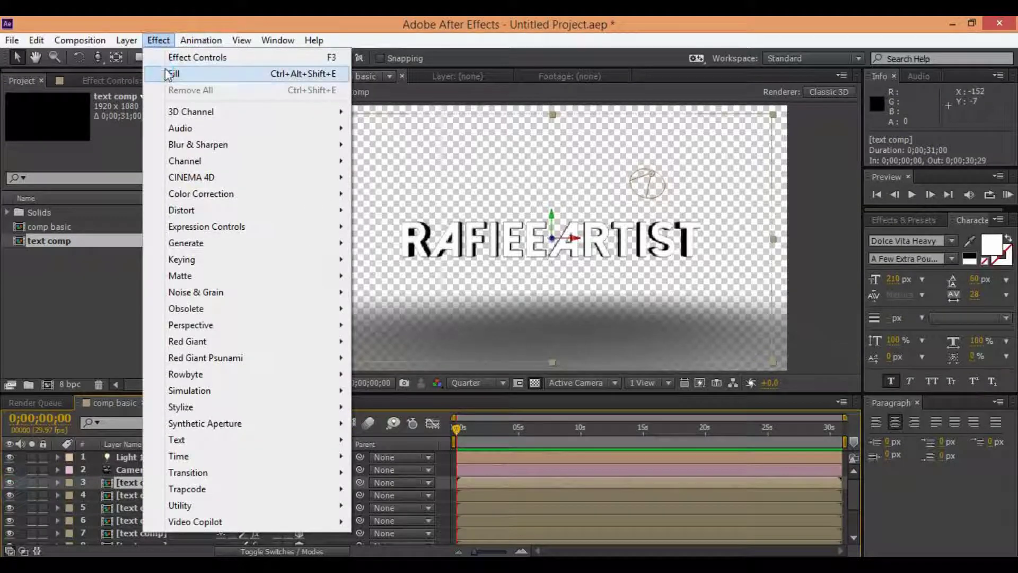
pyautogui.click(164, 70)
pyautogui.click(138, 147)
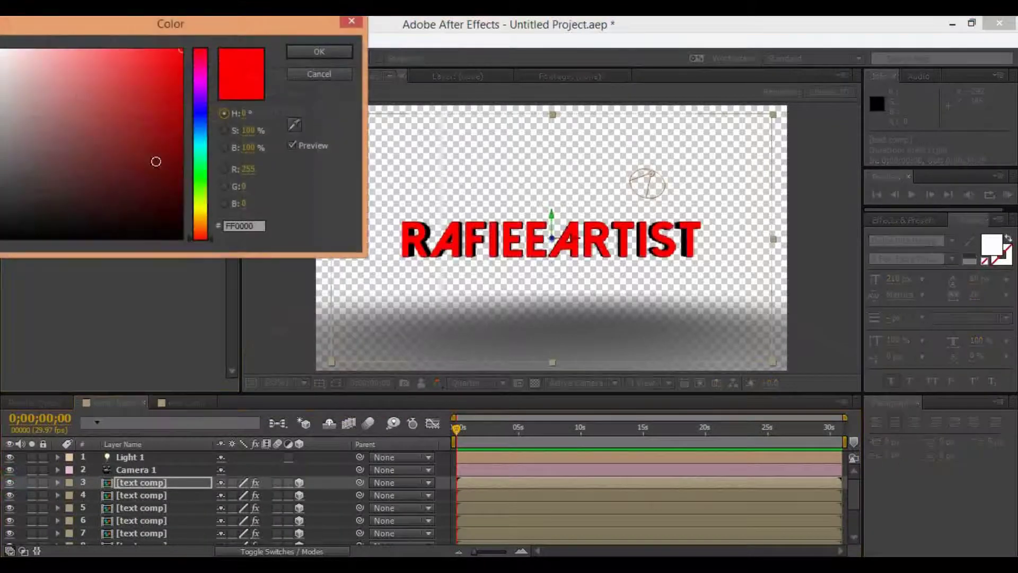
pyautogui.moveTo(202, 160); pyautogui.dragTo(201, 119)
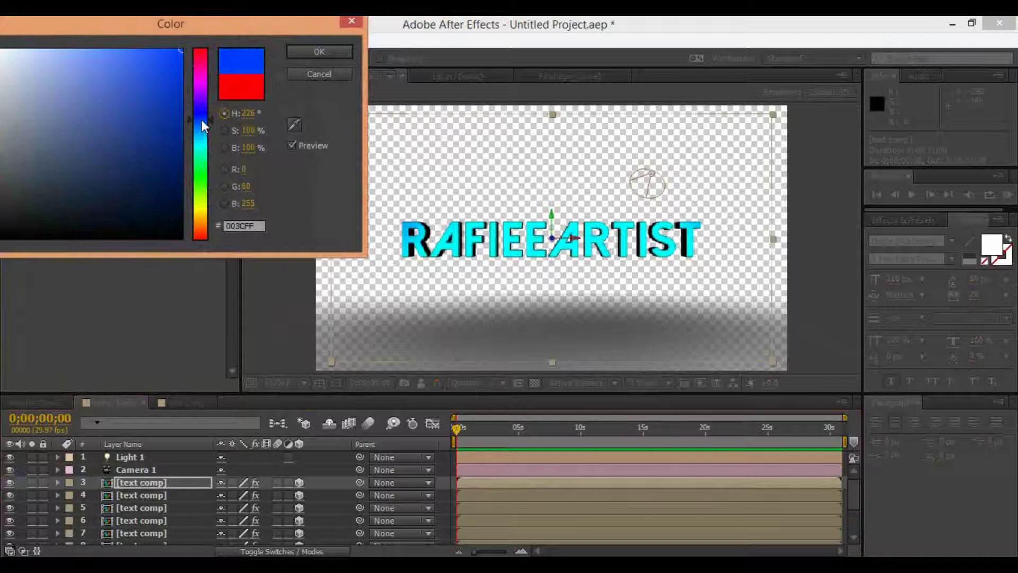
pyautogui.moveTo(134, 106); pyautogui.dragTo(179, 19)
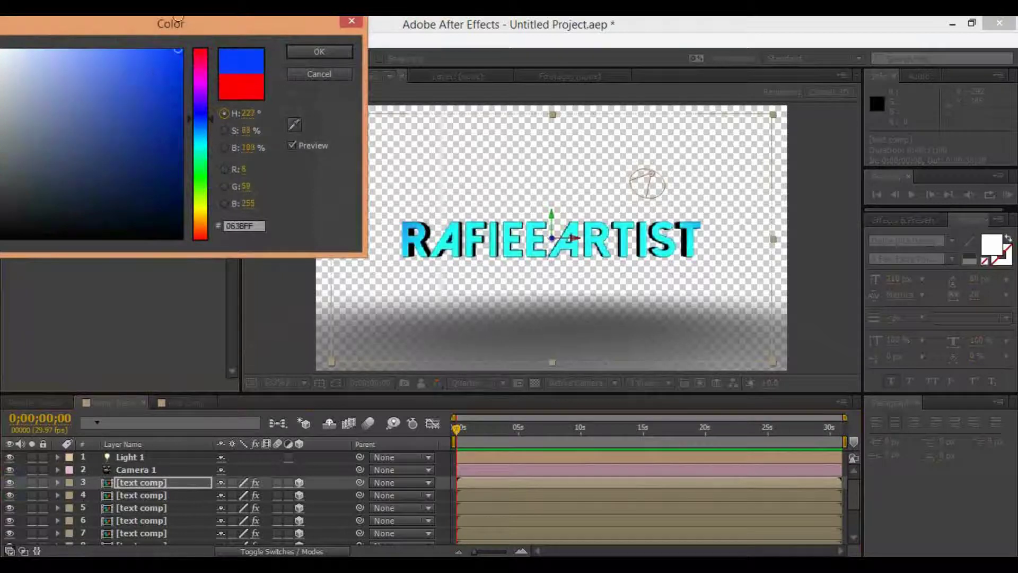
pyautogui.click(326, 48)
# Add a Glow effect to the front text layer and look through its basis and compositing options.
pyautogui.click(158, 43)
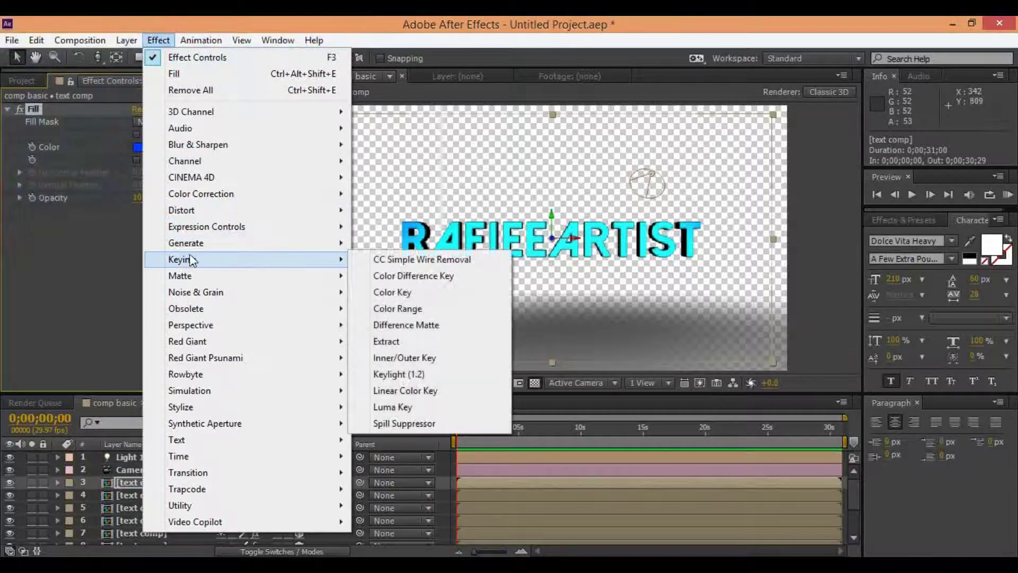
pyautogui.moveTo(231, 408)
pyautogui.click(383, 275)
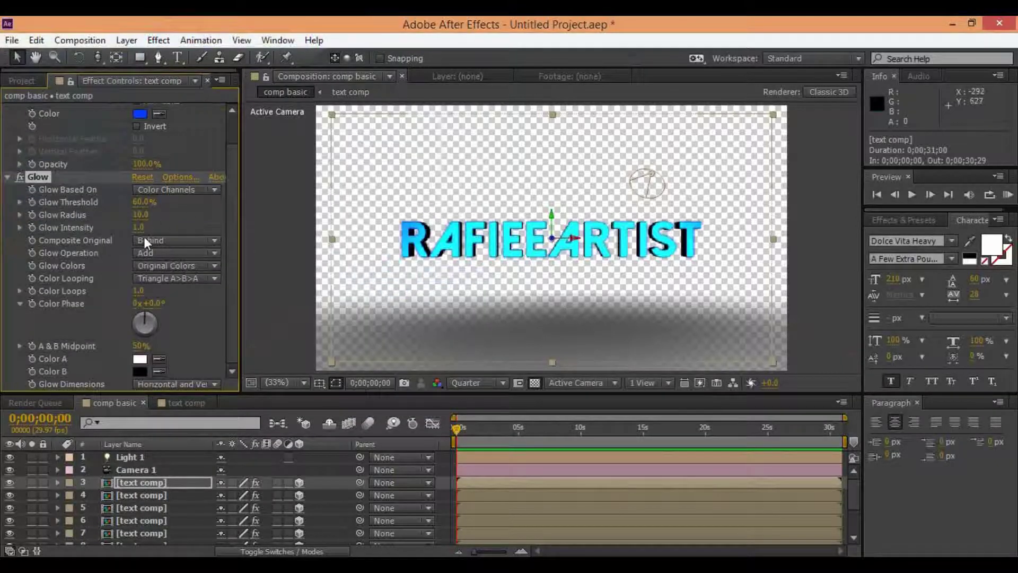
pyautogui.click(158, 191)
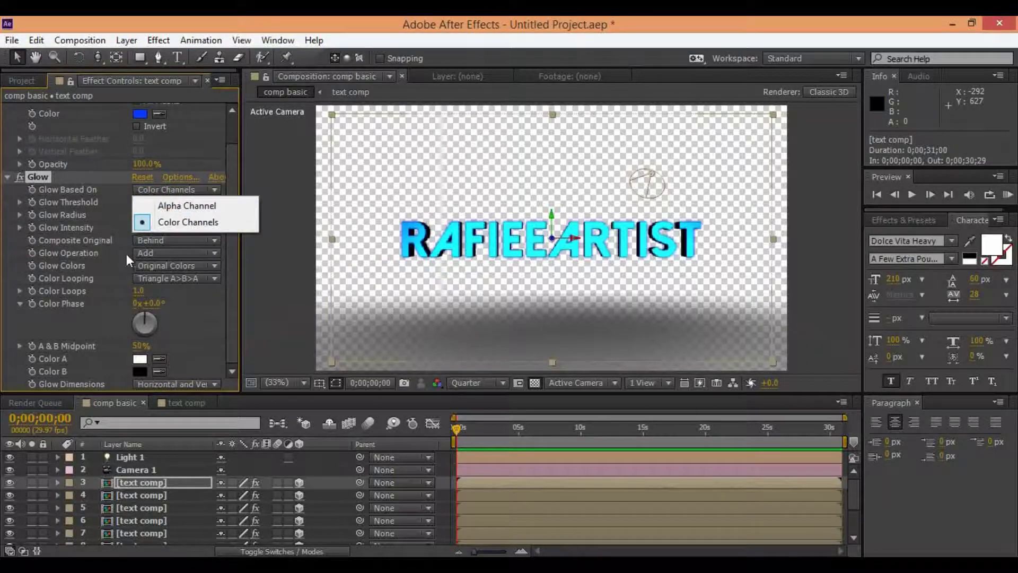
pyautogui.click(163, 241)
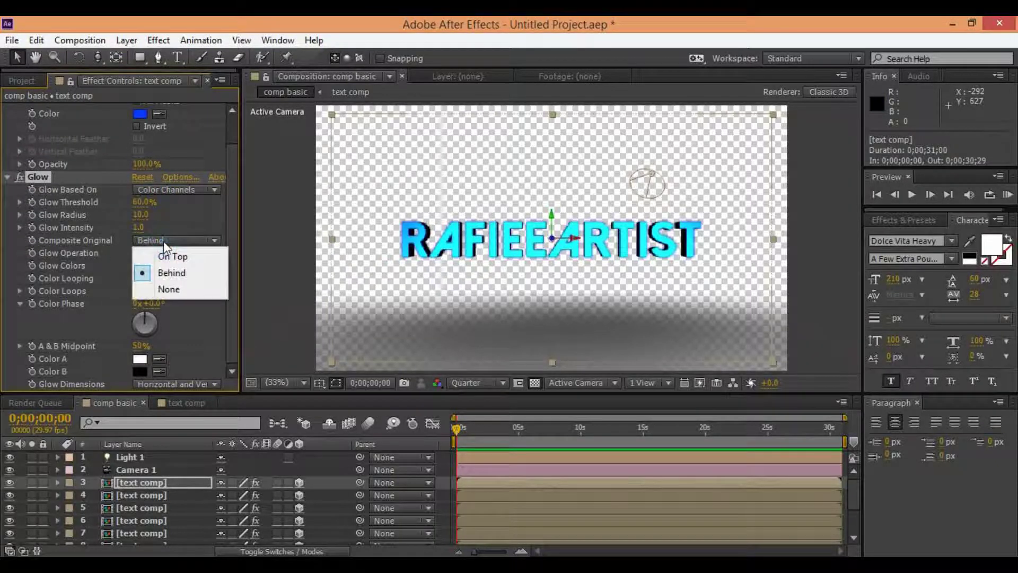
pyautogui.click(201, 229)
pyautogui.click(185, 257)
# Try A & B Colors for the Glow, return to Original Colors, and set its radius to 50 and threshold to 37.3%.
pyautogui.click(145, 269)
pyautogui.click(144, 270)
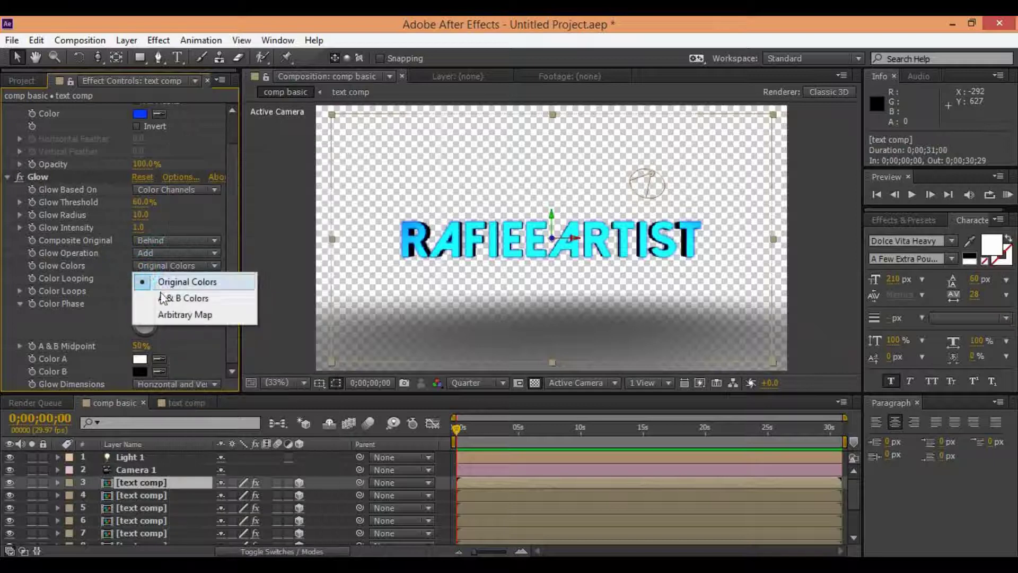
pyautogui.click(181, 292)
pyautogui.moveTo(138, 205); pyautogui.dragTo(217, 198)
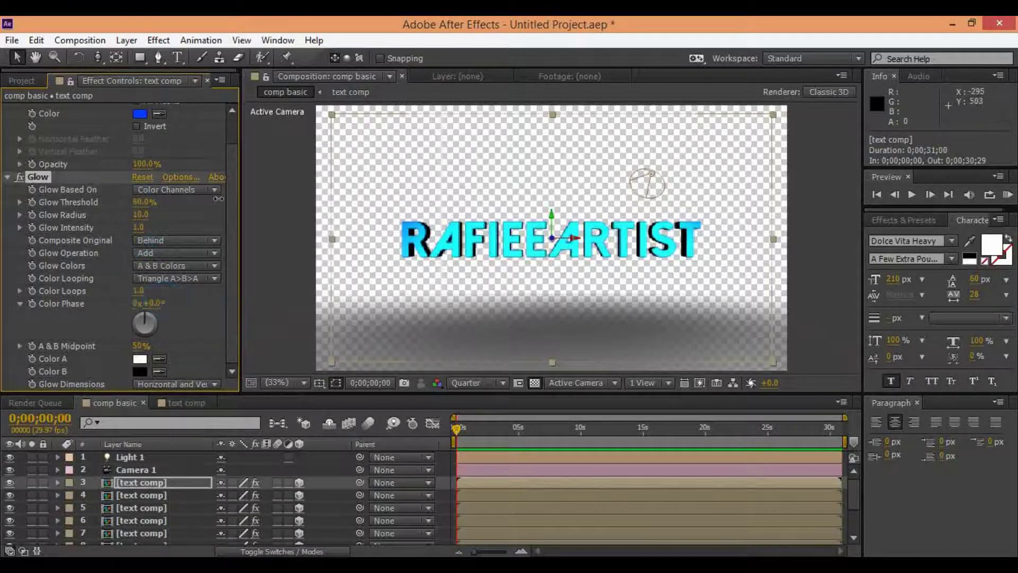
pyautogui.moveTo(142, 213); pyautogui.dragTo(181, 209)
pyautogui.click(167, 264)
pyautogui.click(168, 277)
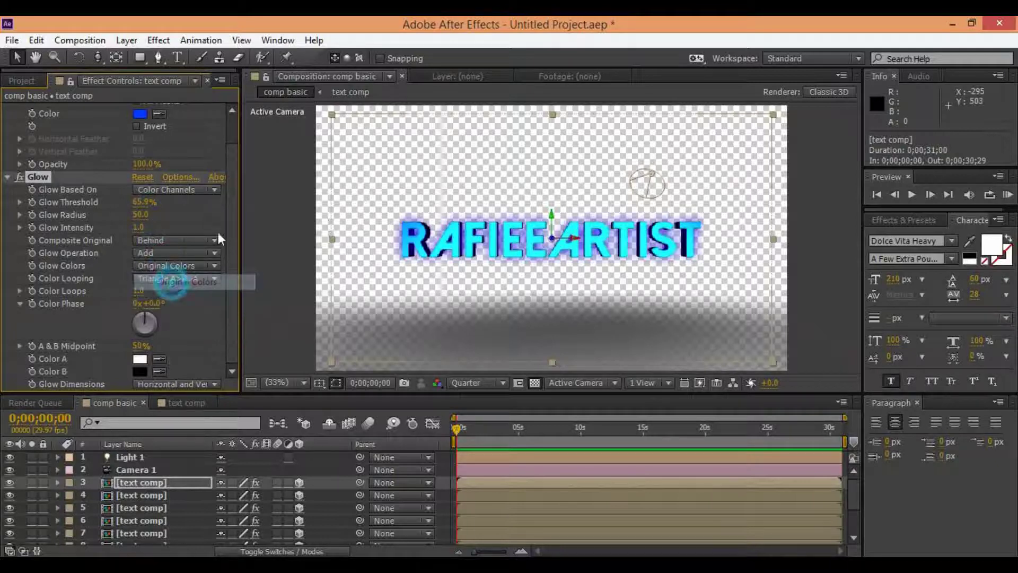
pyautogui.moveTo(137, 205); pyautogui.dragTo(174, 204)
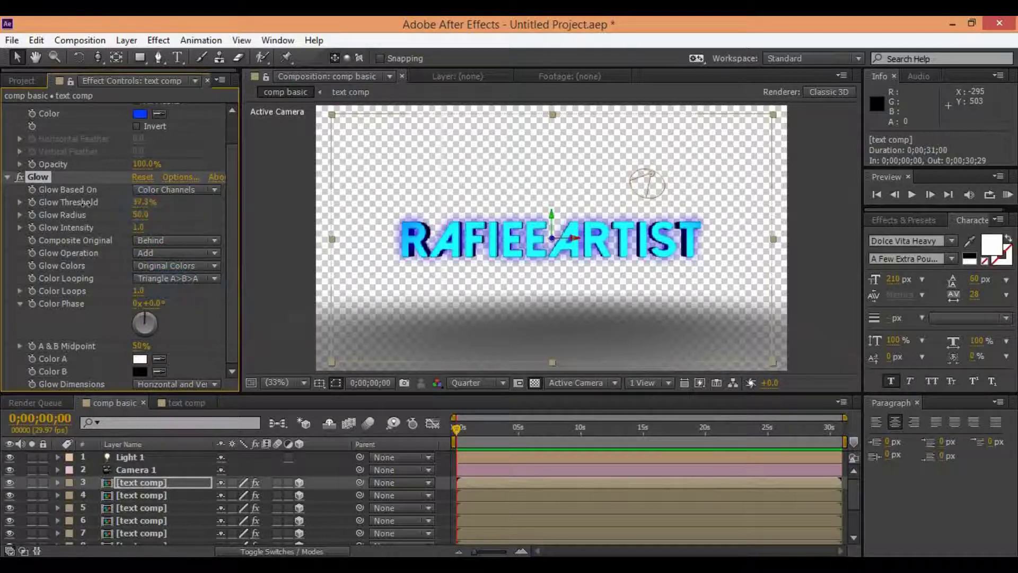
# Turn off the transparency grid and hide the Light 1 layer.
pyautogui.click(533, 383)
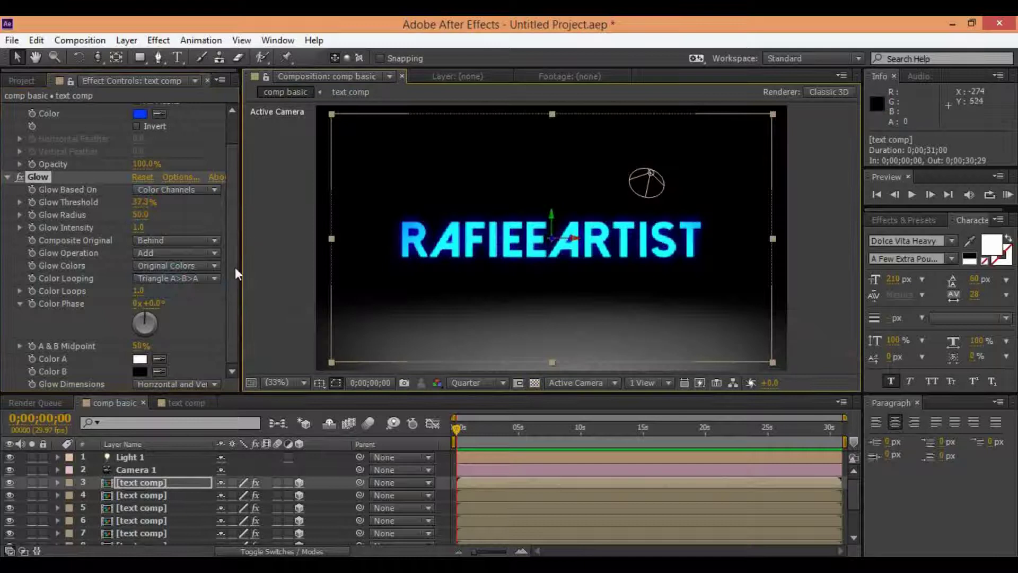
pyautogui.click(136, 457)
pyautogui.click(9, 457)
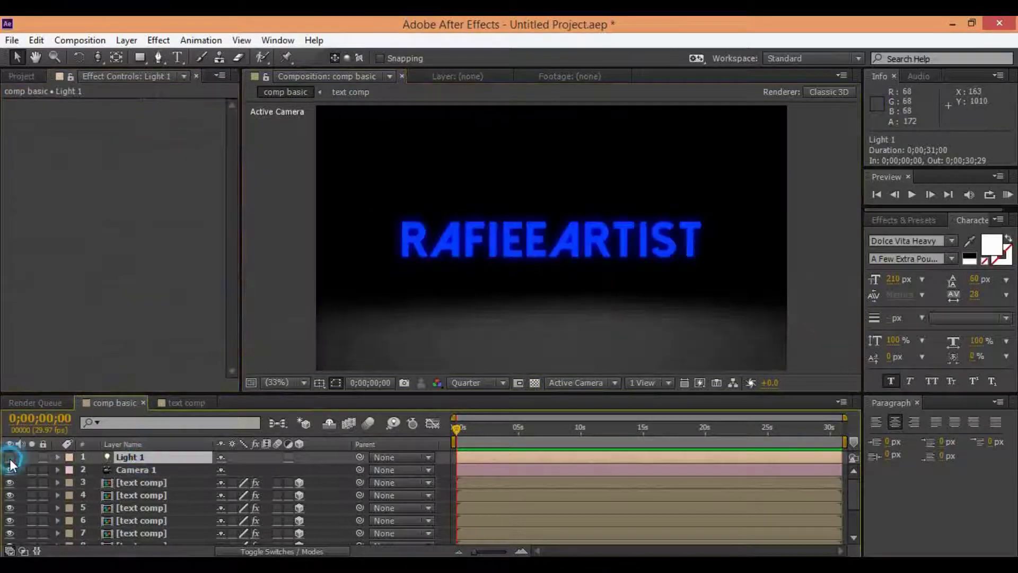
# Change the front text's Fill color to 066AFF and set its Glow radius to 43 and threshold to 38.9%.
pyautogui.click(141, 482)
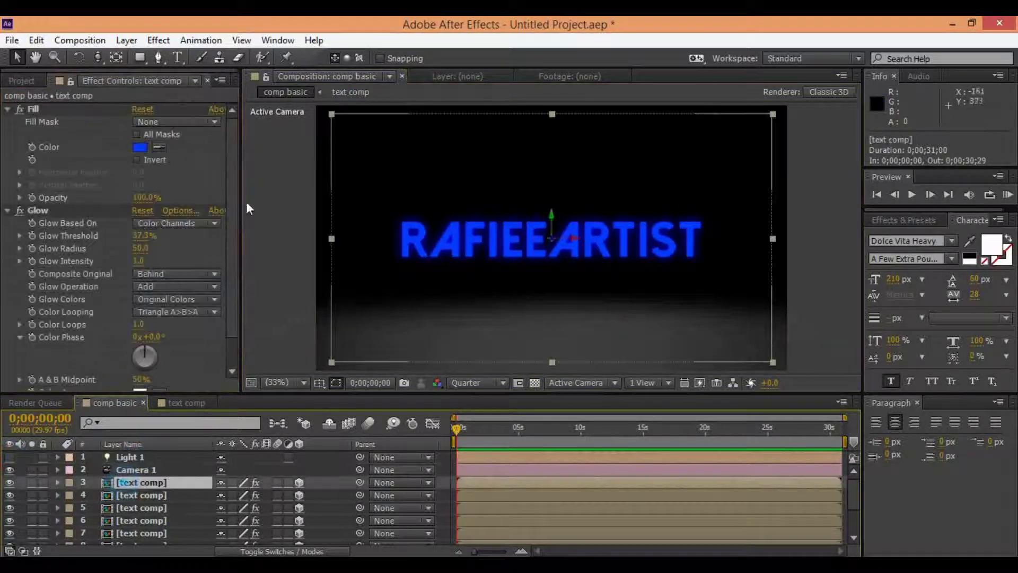
pyautogui.click(140, 148)
pyautogui.moveTo(196, 120); pyautogui.dragTo(202, 125)
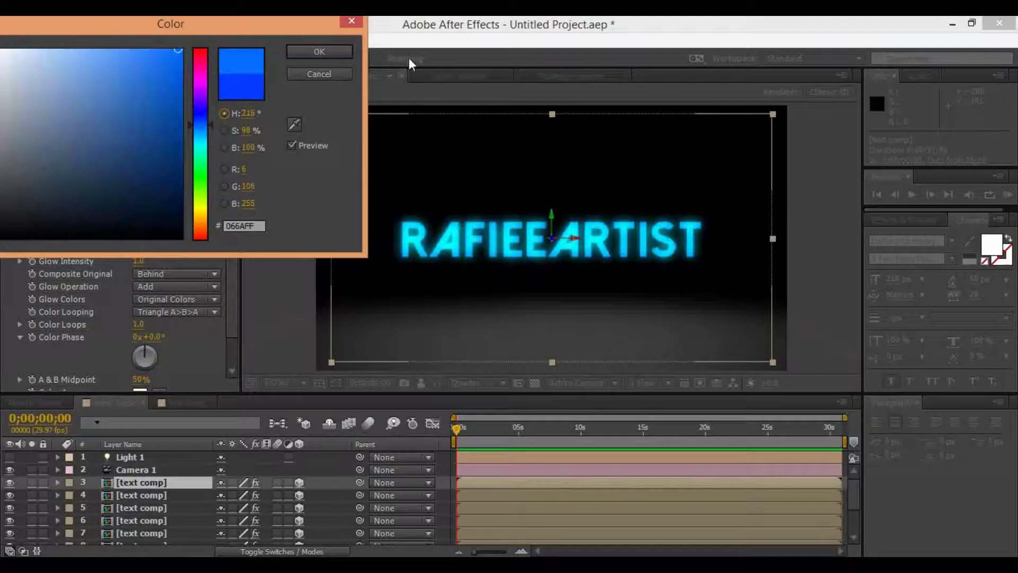
pyautogui.click(328, 53)
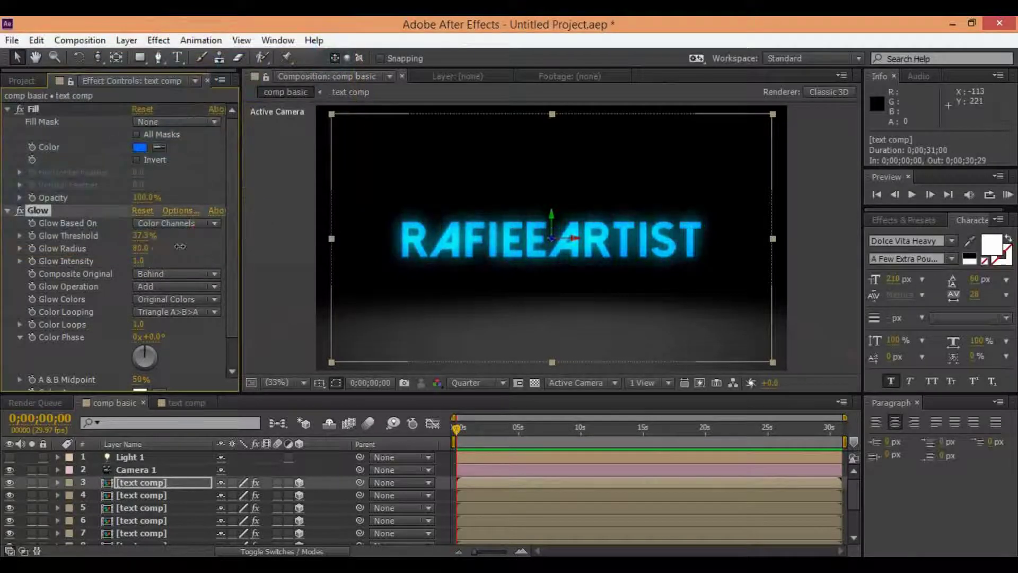
pyautogui.moveTo(138, 248)
pyautogui.mouseDown()
pyautogui.moveTo(135, 239)
pyautogui.moveTo(147, 240)
pyautogui.mouseUp()
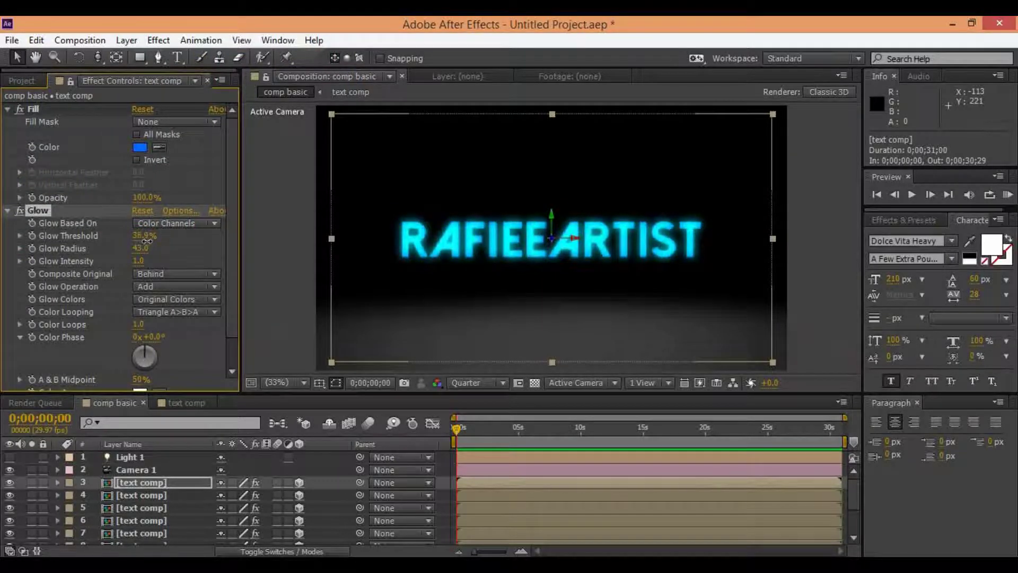
# Set the preview resolution to Half and check the glowing title in the enlarged composition view.
pyautogui.click(476, 382)
pyautogui.click(488, 440)
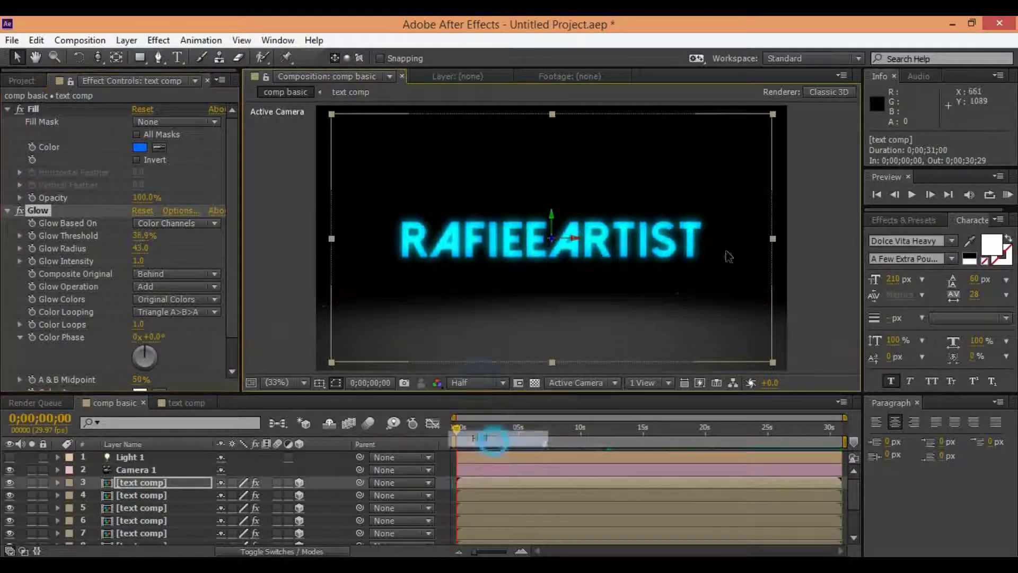
pyautogui.click(584, 360)
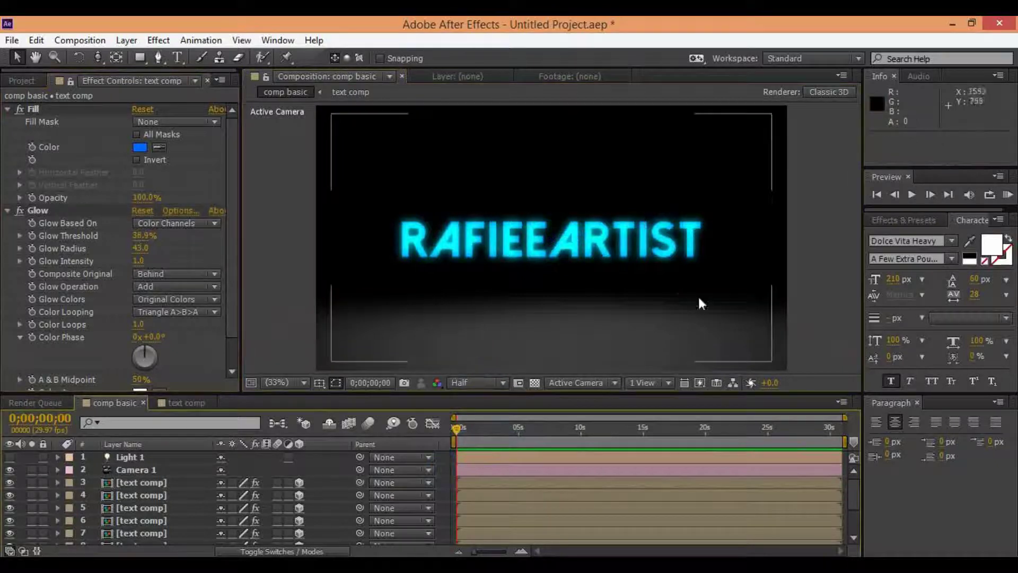
pyautogui.press('c')
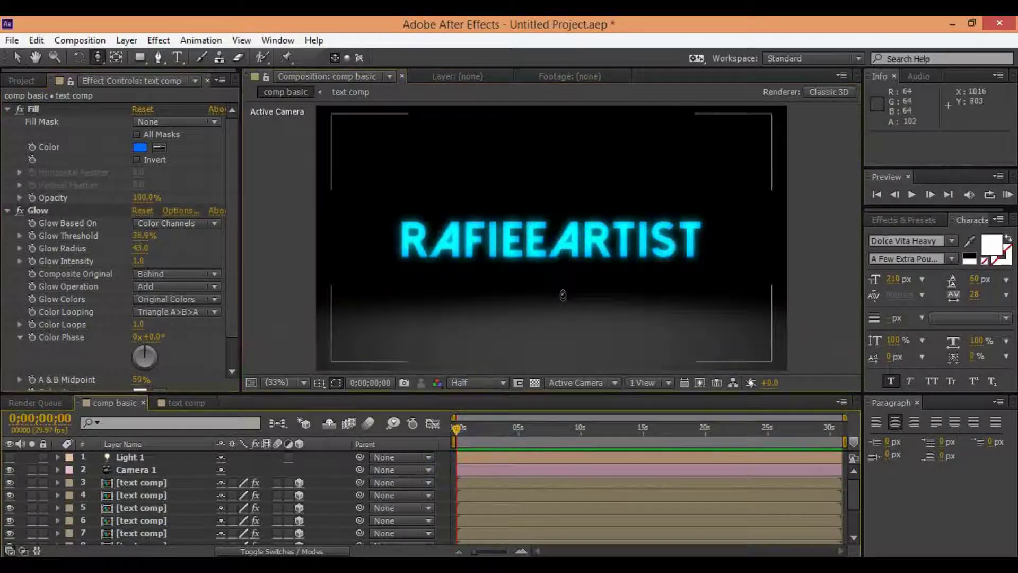
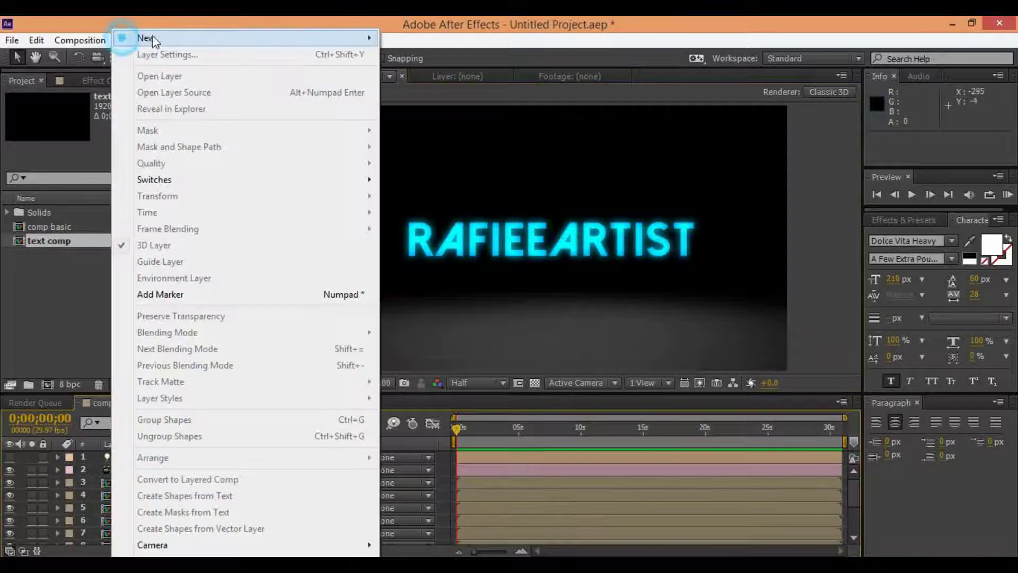
pyautogui.click(531, 76)
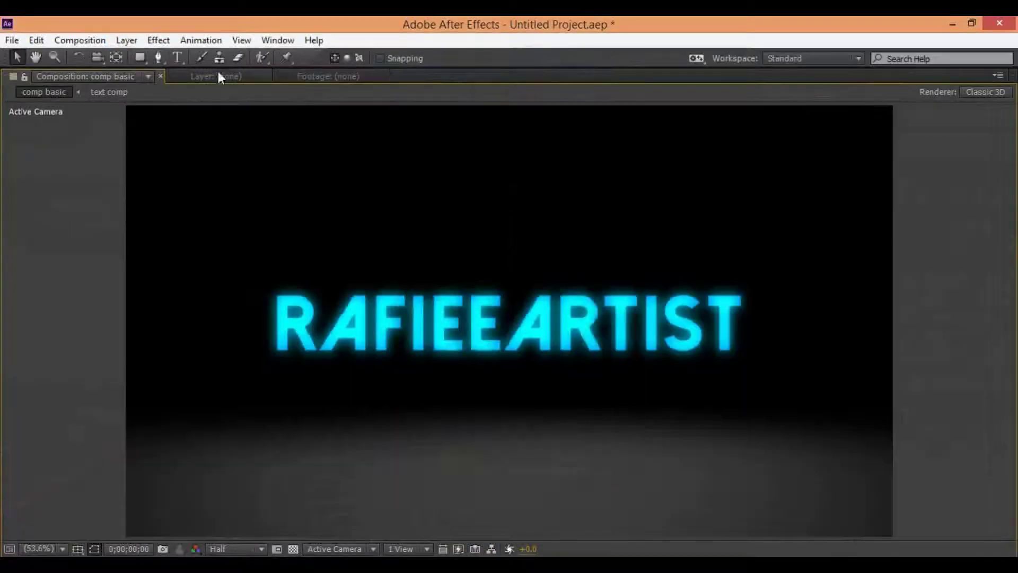
pyautogui.press('`')
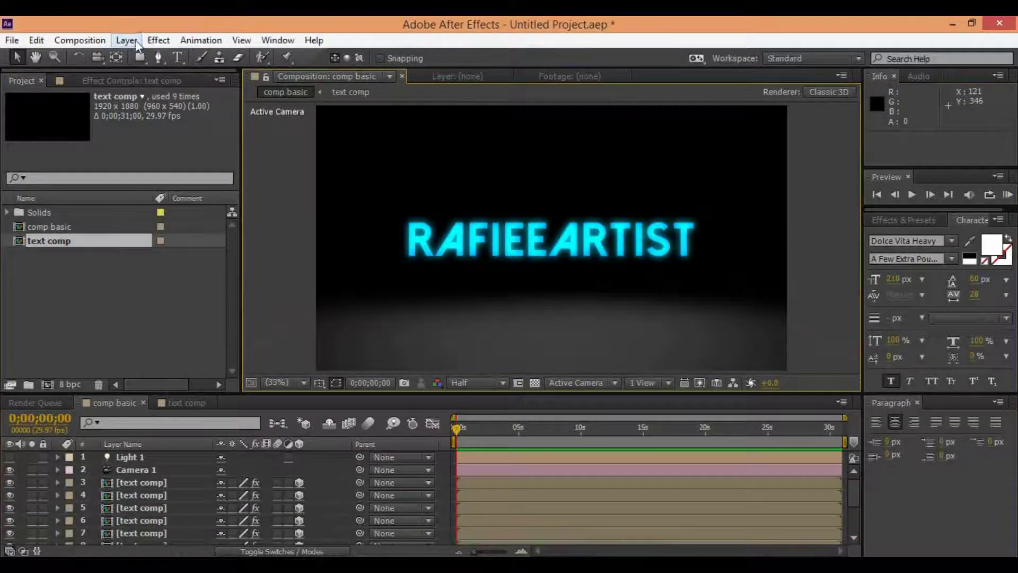
# Create a new 1920 x 1080 solid layer with the pale color FFF2F2.
pyautogui.click(135, 40)
pyautogui.moveTo(164, 36)
pyautogui.click(502, 61)
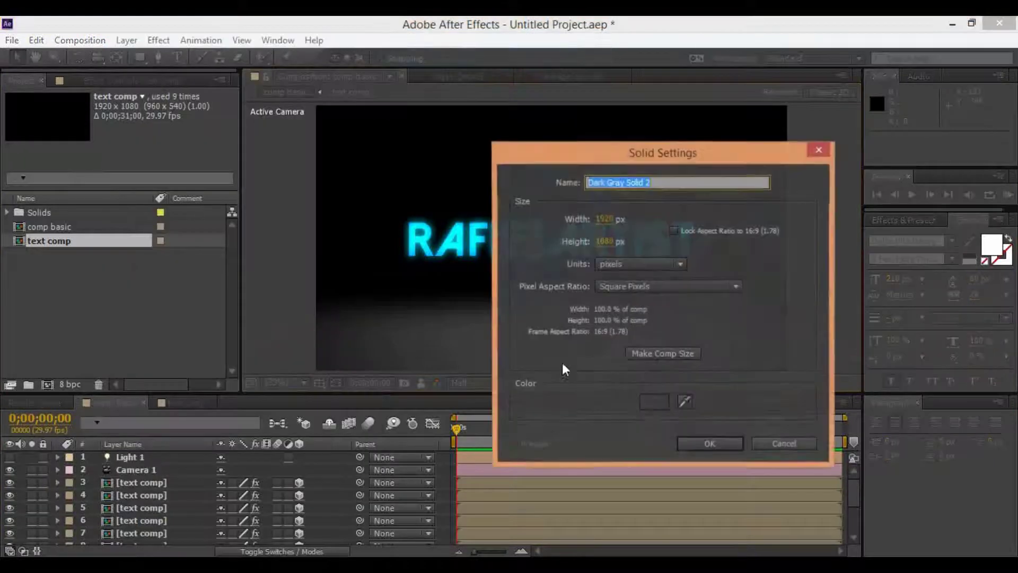
pyautogui.click(654, 401)
pyautogui.moveTo(16, 70); pyautogui.dragTo(3, 49)
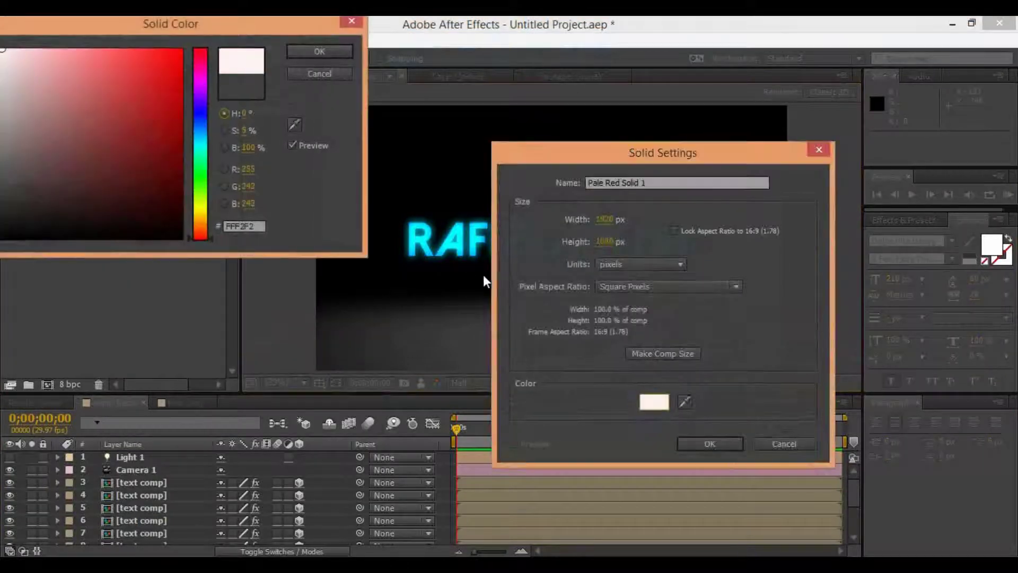
pyautogui.press('Return')
pyautogui.press('Return')
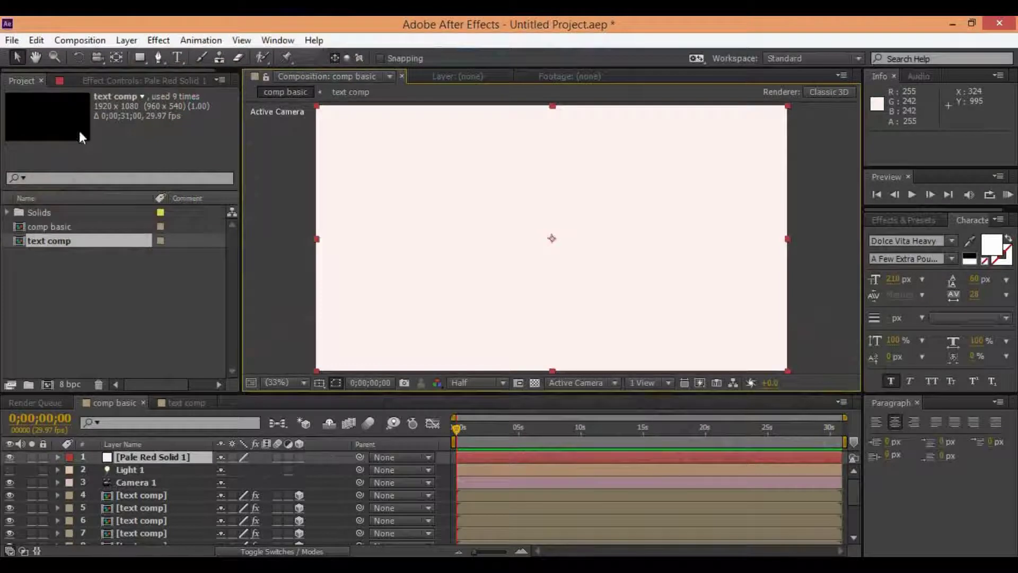
# Hide the pale solid and draw a slanted six-point mask on it with the Pen tool, from the frame's upper-left corner to the floor.
pyautogui.click(158, 58)
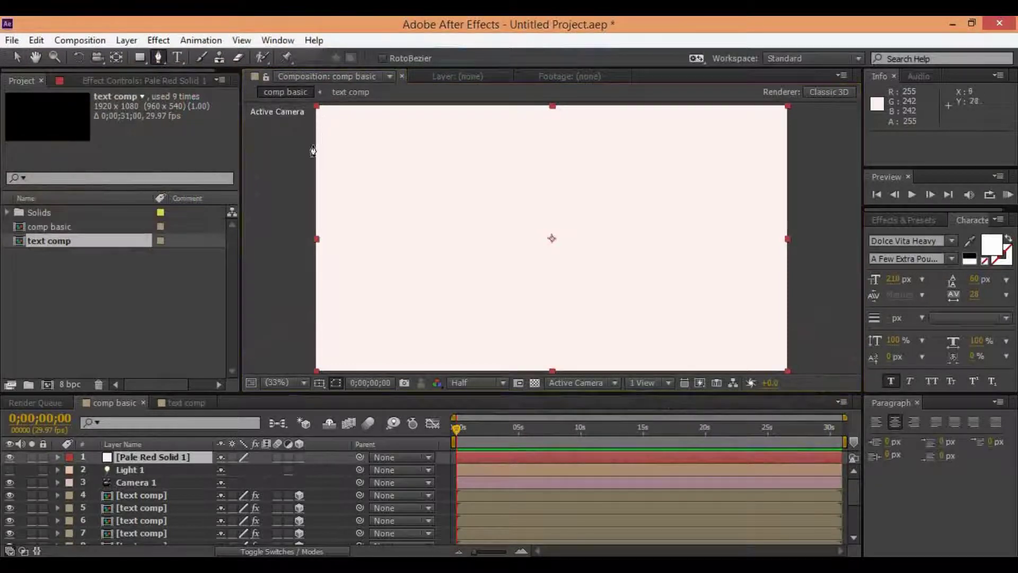
pyautogui.click(10, 456)
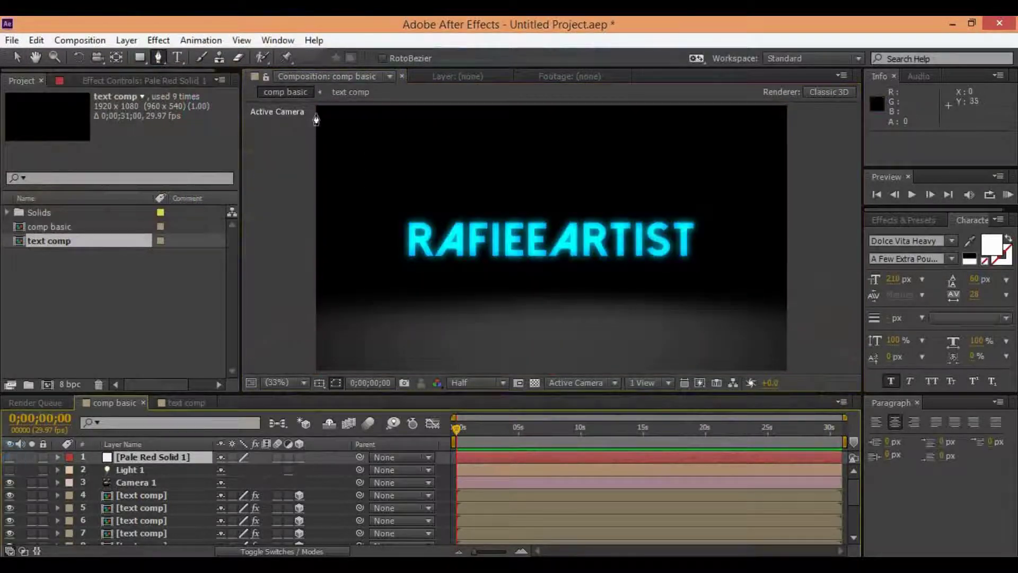
pyautogui.click(315, 113)
pyautogui.click(435, 302)
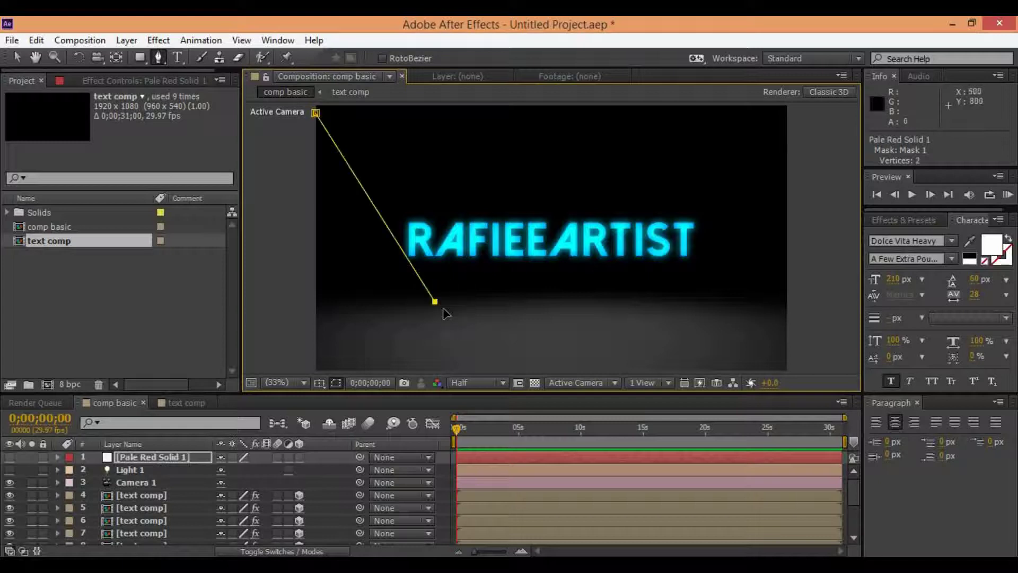
pyautogui.click(444, 366)
pyautogui.click(571, 370)
pyautogui.click(545, 294)
pyautogui.click(417, 106)
pyautogui.click(315, 113)
pyautogui.moveTo(317, 112); pyautogui.dragTo(312, 106)
# Draw a second slanted six-point mask on the pale solid across the right half of the frame.
pyautogui.click(514, 109)
pyautogui.click(597, 299)
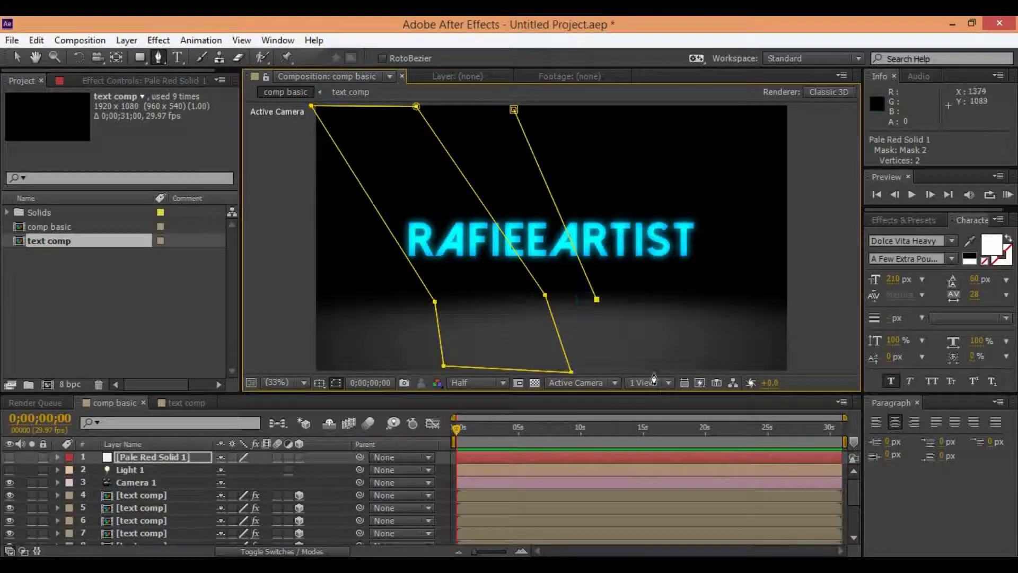
pyautogui.click(779, 368)
pyautogui.click(780, 303)
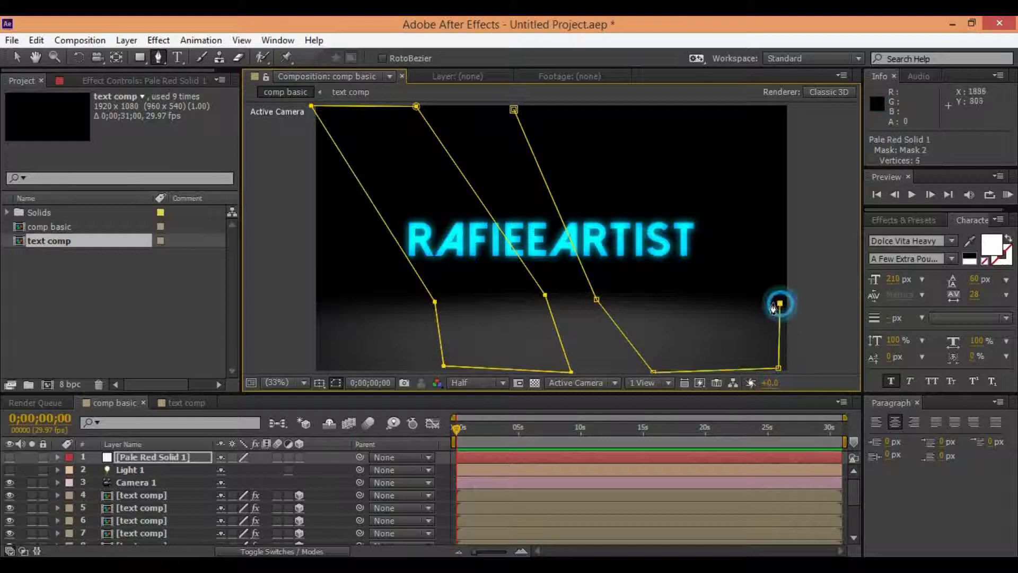
pyautogui.click(664, 110)
pyautogui.click(513, 110)
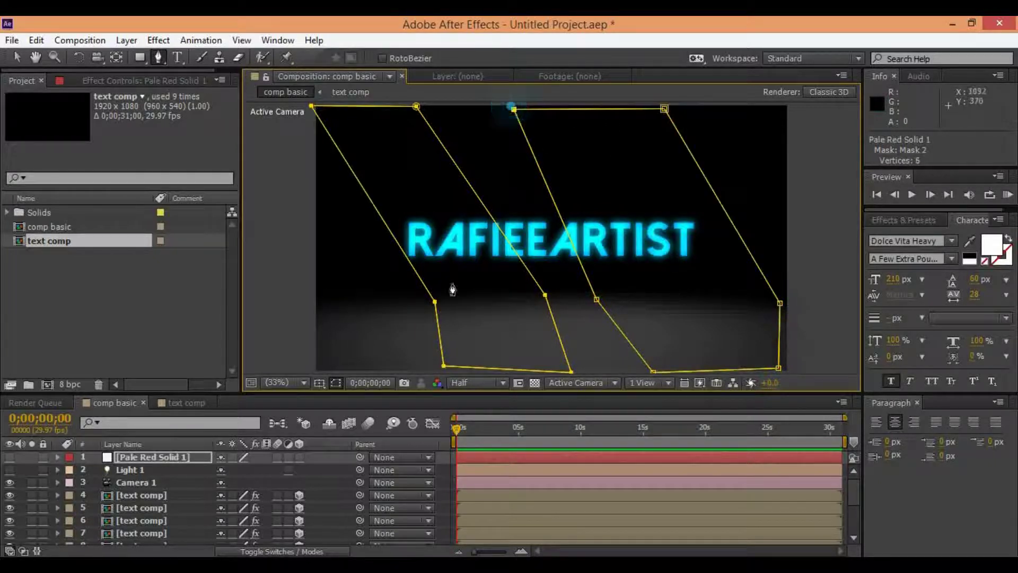
# Refine both masks by moving the second mask's right bend inward and adjusting the first mask's upper-right, right-bend and lower-left points.
pyautogui.moveTo(780, 303); pyautogui.dragTo(697, 304)
pyautogui.moveTo(546, 295); pyautogui.dragTo(543, 318)
pyautogui.moveTo(418, 107); pyautogui.dragTo(459, 106)
pyautogui.moveTo(443, 366); pyautogui.dragTo(439, 372)
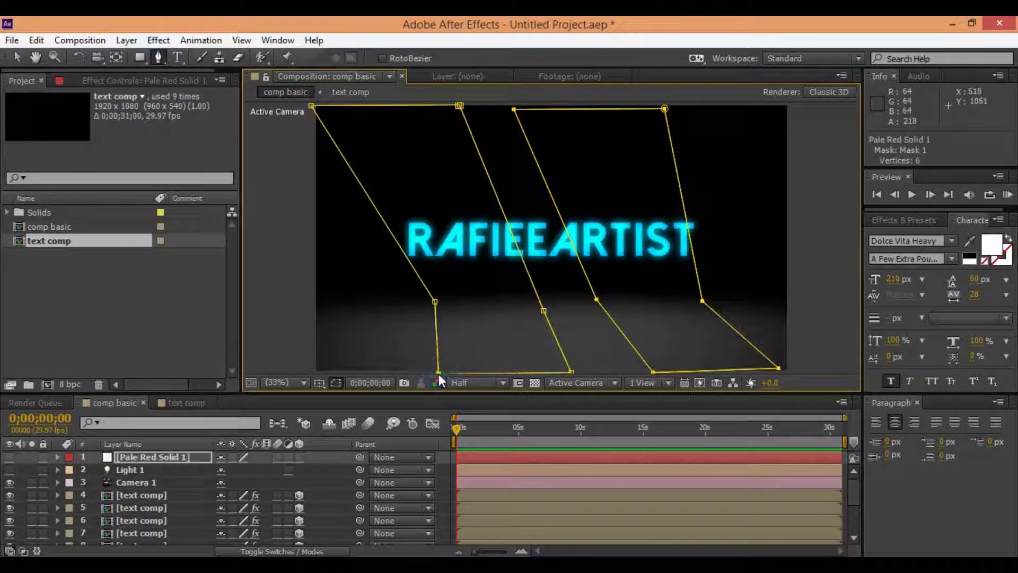
# Move the second mask's upper-right point inward, nudge its upper-left point up, and turn the pale solid's visibility back on.
pyautogui.click(459, 106)
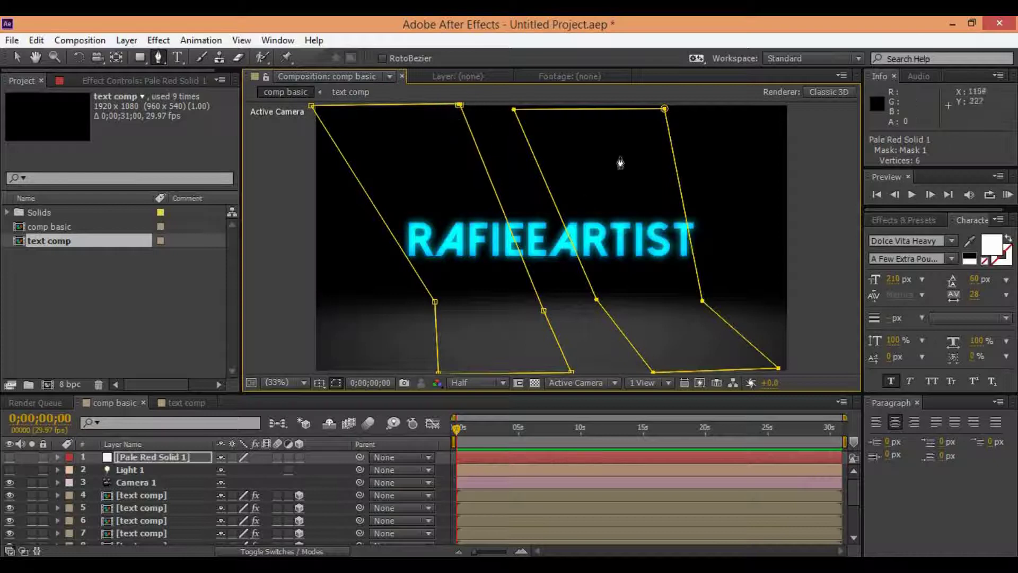
pyautogui.moveTo(665, 108); pyautogui.dragTo(638, 107)
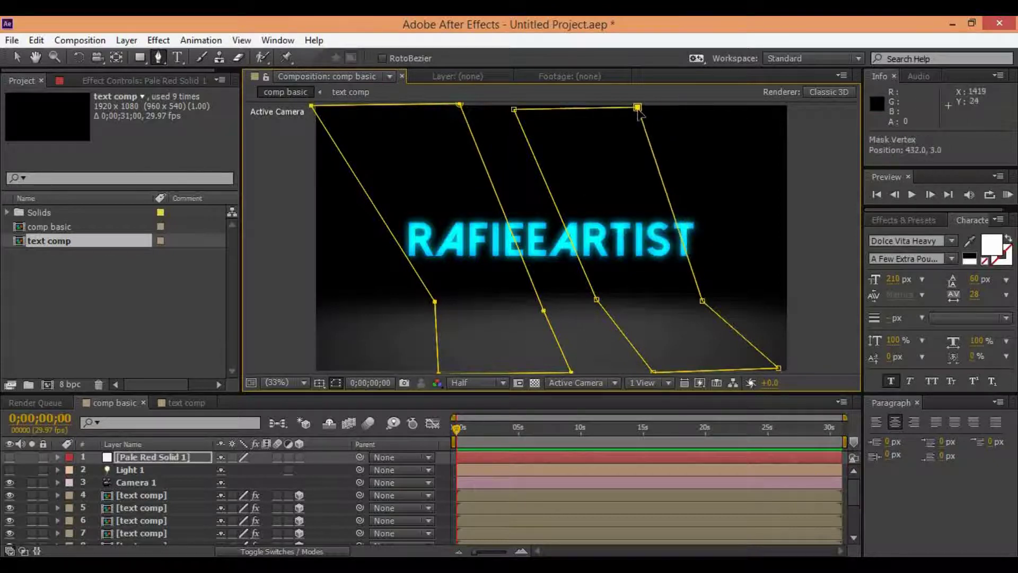
pyautogui.moveTo(515, 110); pyautogui.dragTo(513, 107)
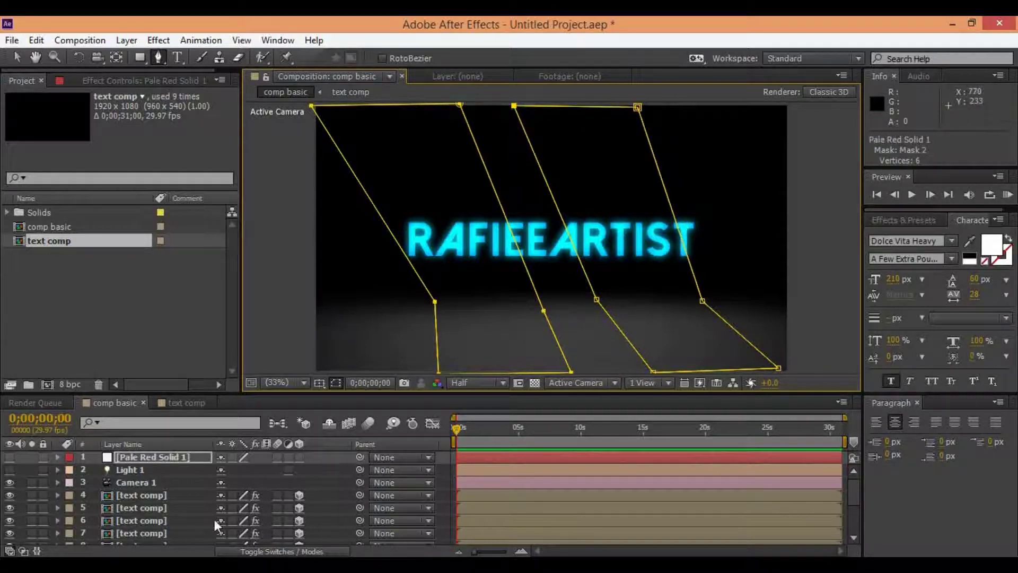
pyautogui.click(8, 458)
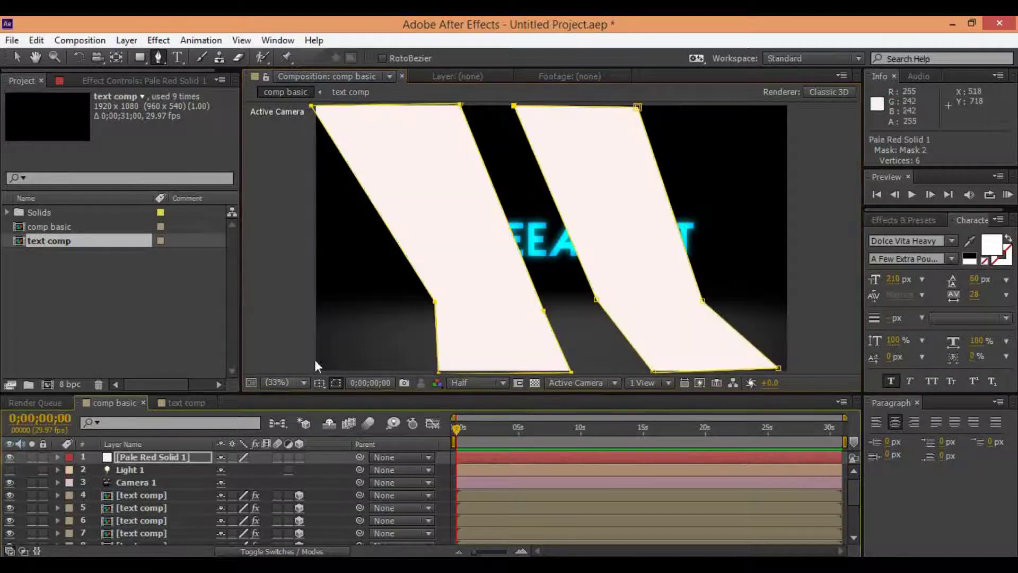
# Set the pale solid's opacity to 50% and move the layer between the last text comp layer and Floor.
pyautogui.press('t')
pyautogui.click(228, 469)
pyautogui.write('50')
pyautogui.press('Return')
pyautogui.moveTo(163, 456); pyautogui.dragTo(180, 523)
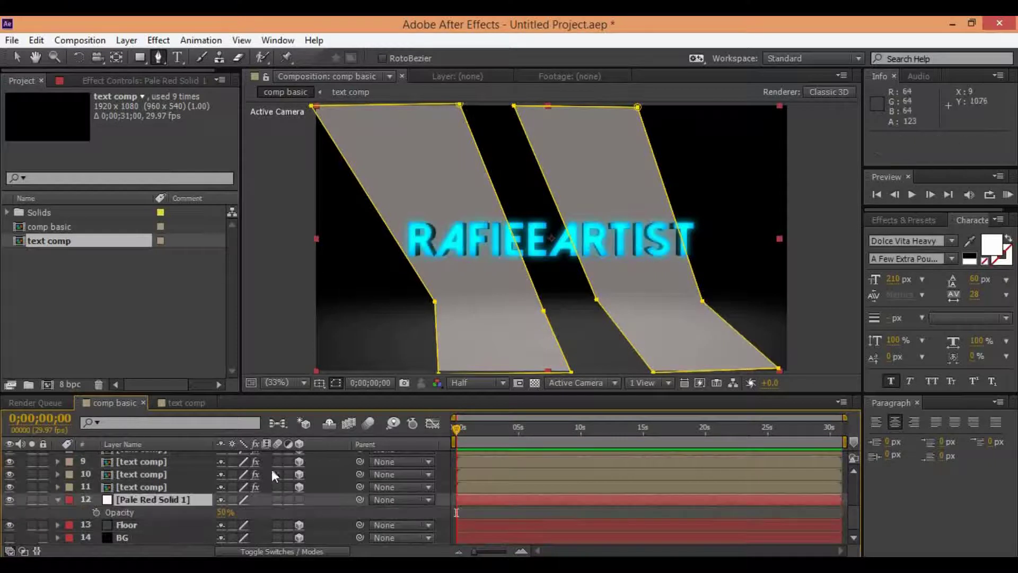
# Rename the pale solid layer as shadow.
pyautogui.rightClick(119, 499)
pyautogui.click(329, 46)
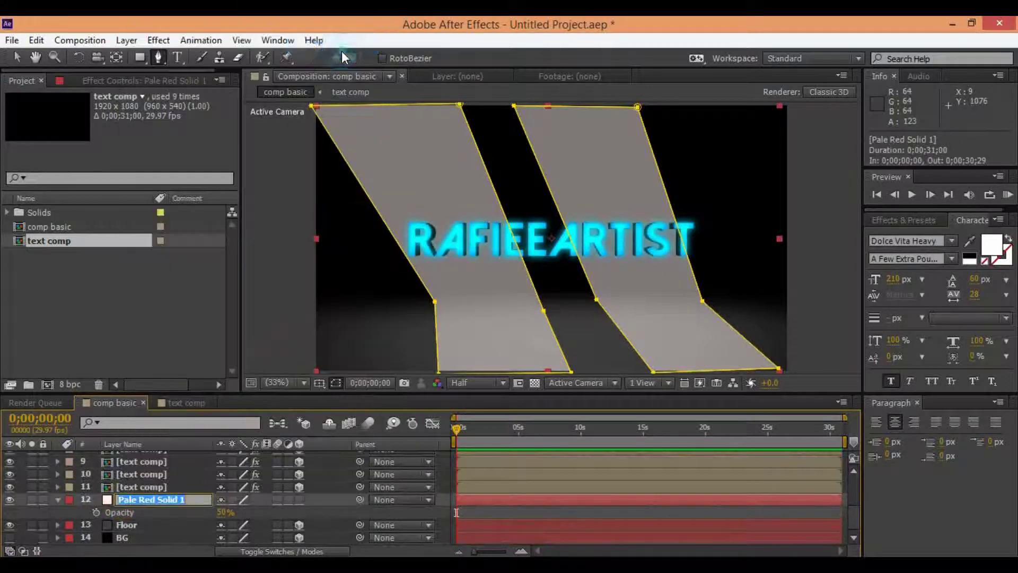
pyautogui.write('sh')
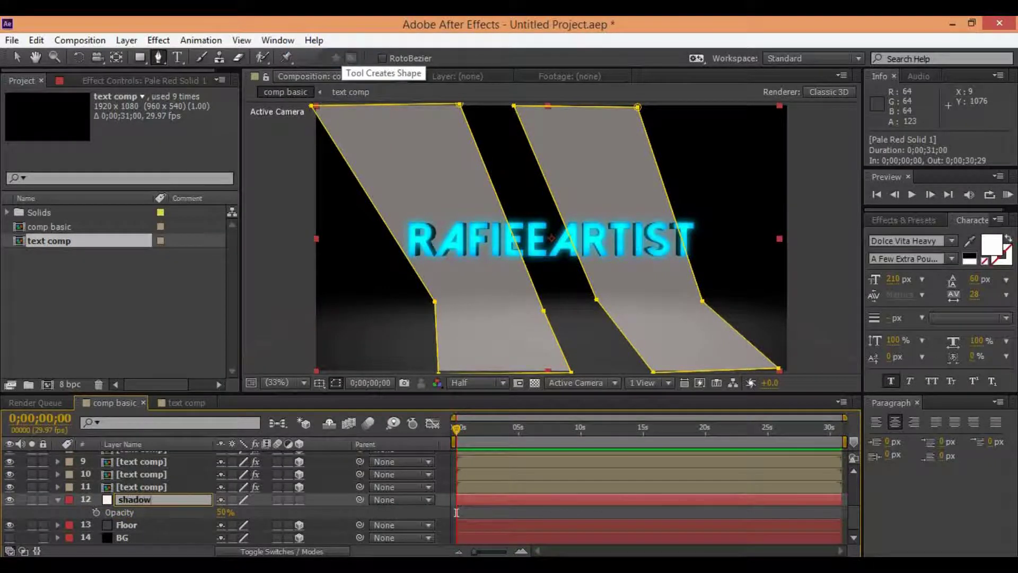
pyautogui.write('adow')
pyautogui.press('Return')
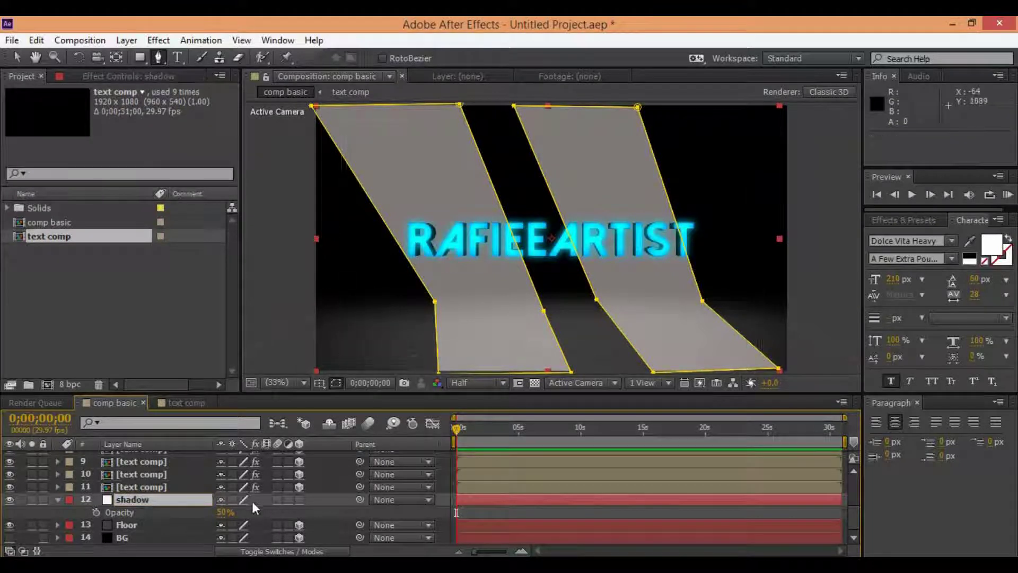
# Set the Mask Feather of Mask 1 on the shadow layer to 103 pixels.
pyautogui.press('f')
pyautogui.click(233, 524)
pyautogui.write('50')
pyautogui.press('Return')
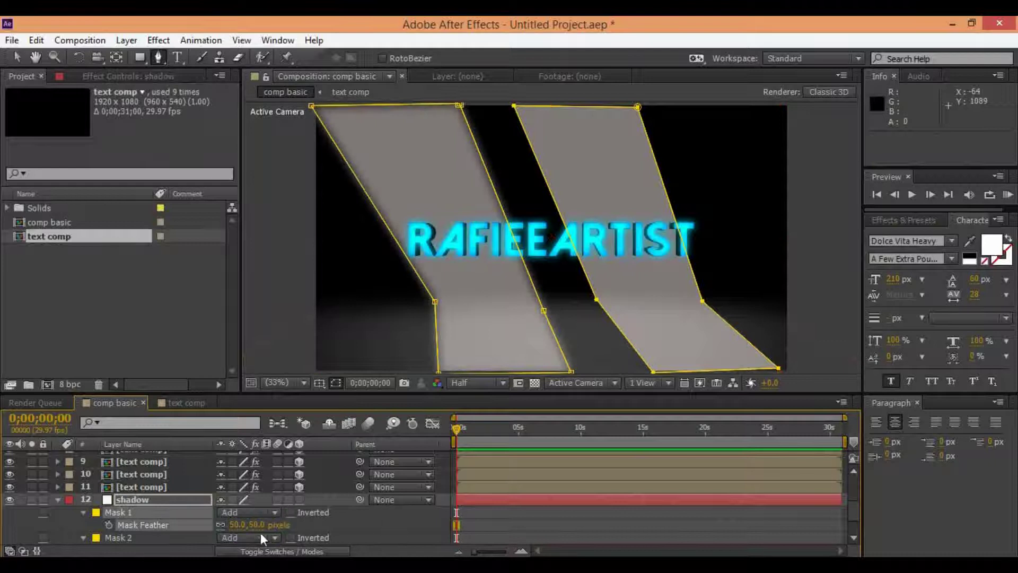
pyautogui.moveTo(234, 524); pyautogui.dragTo(273, 524)
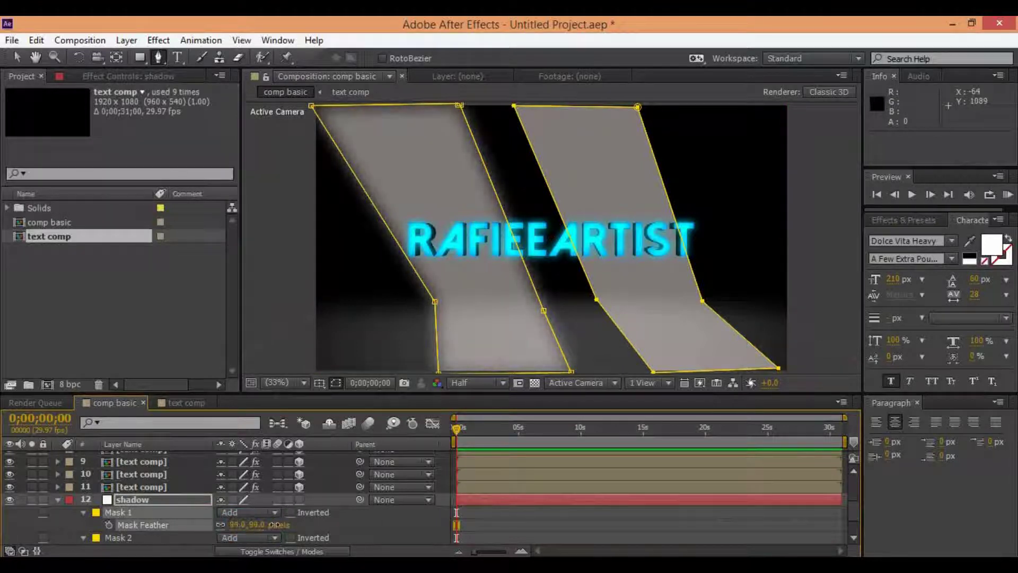
pyautogui.click(422, 535)
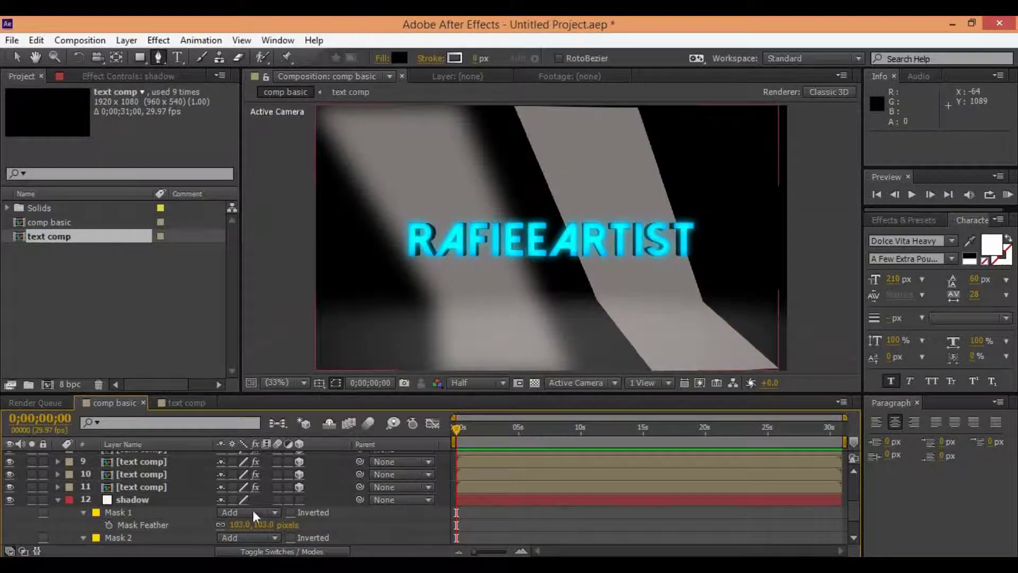
# Show the blending modes, try Screen on the shadow layer, and set its mode to Add.
pyautogui.click(318, 551)
pyautogui.click(241, 501)
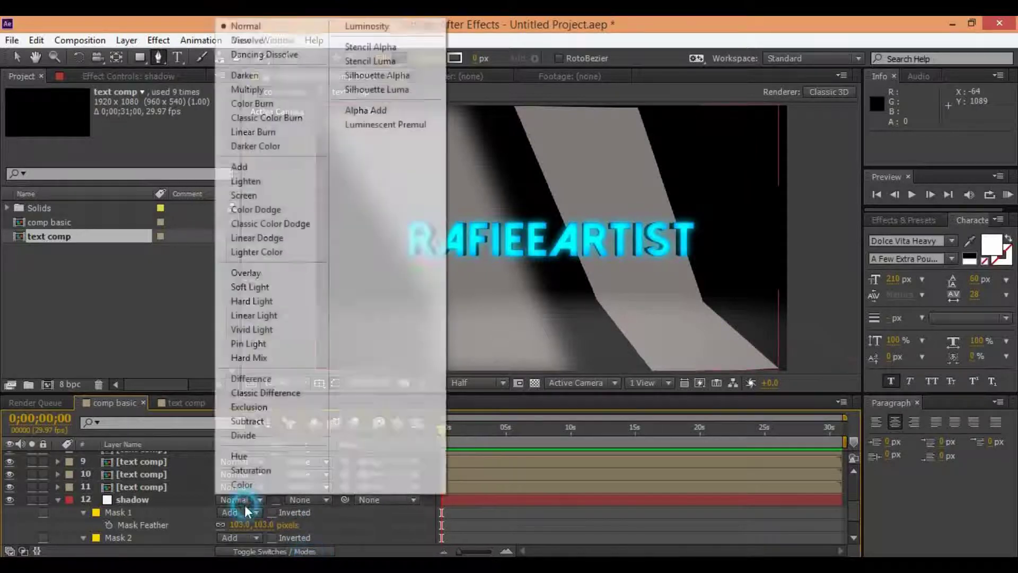
pyautogui.click(256, 196)
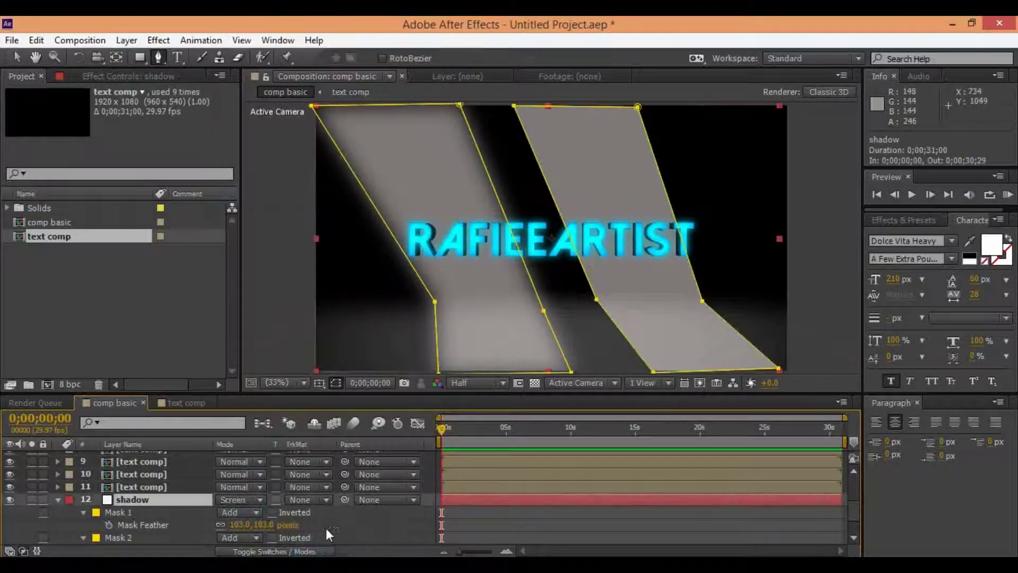
pyautogui.click(239, 499)
pyautogui.click(276, 166)
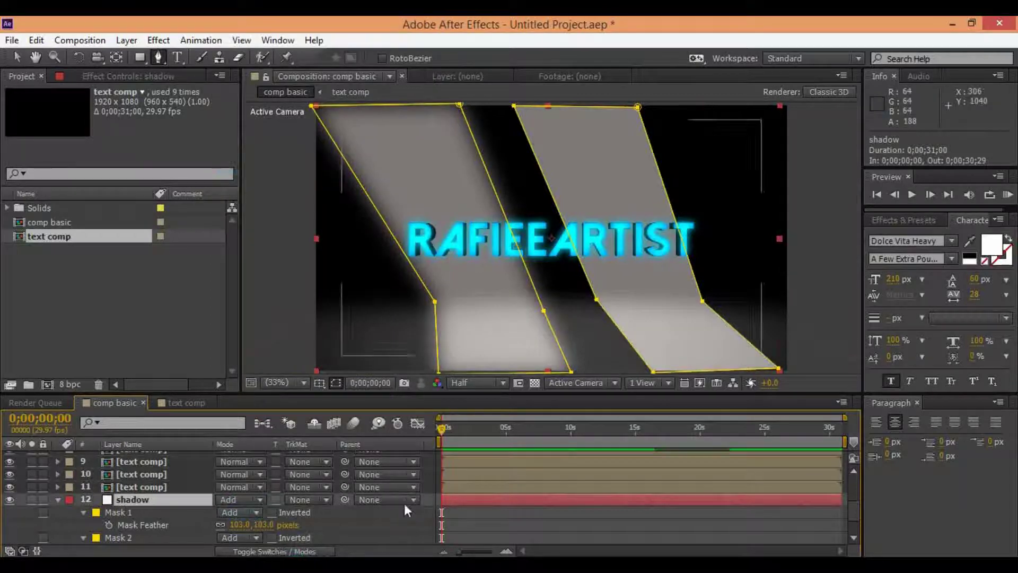
pyautogui.click(409, 536)
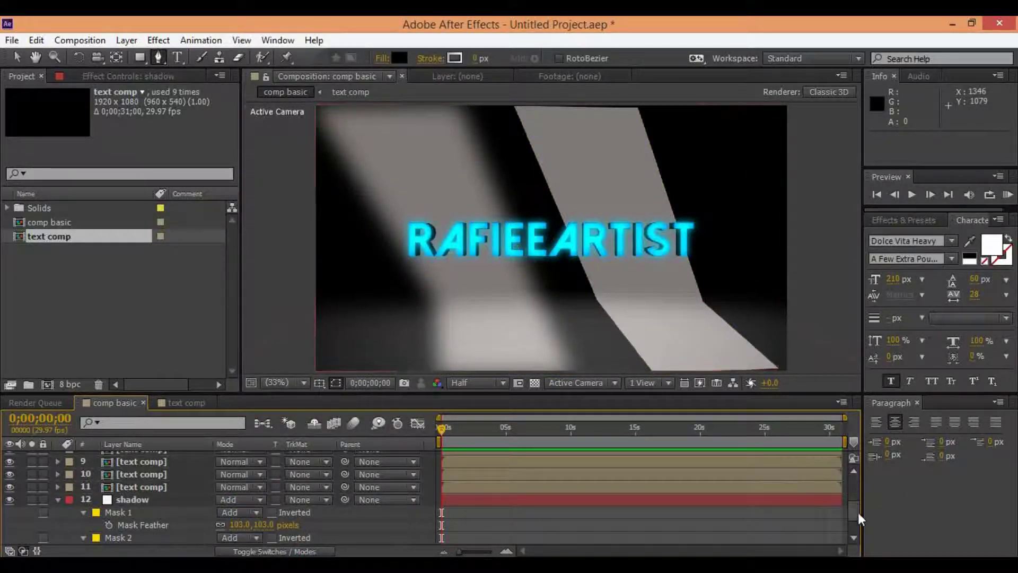
# Set the Mask Feather of Mask 2 on the shadow layer to 118 pixels.
pyautogui.scroll(-3, 857, 512)
pyautogui.click(227, 520)
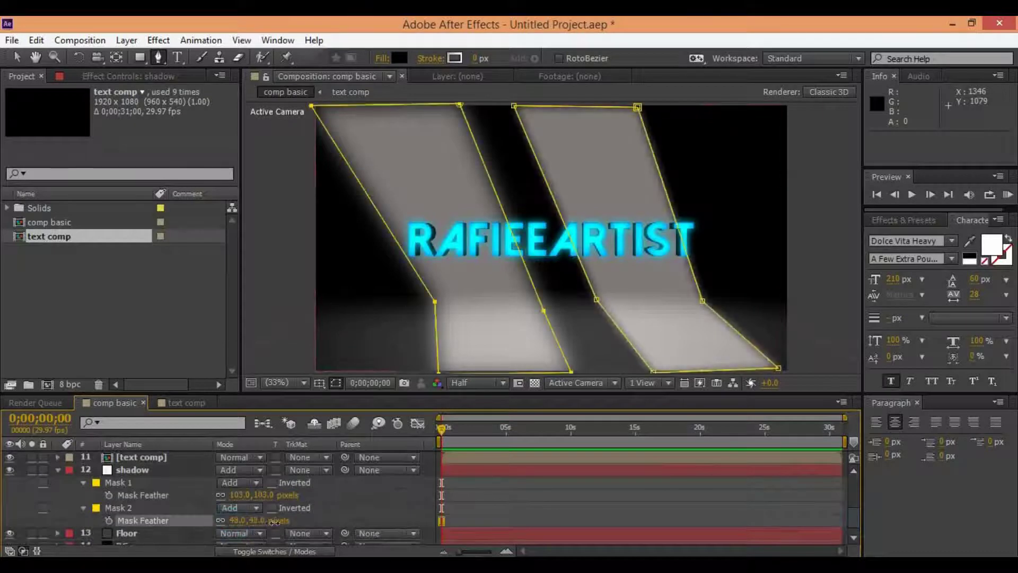
pyautogui.moveTo(273, 520); pyautogui.dragTo(328, 522)
pyautogui.click(386, 511)
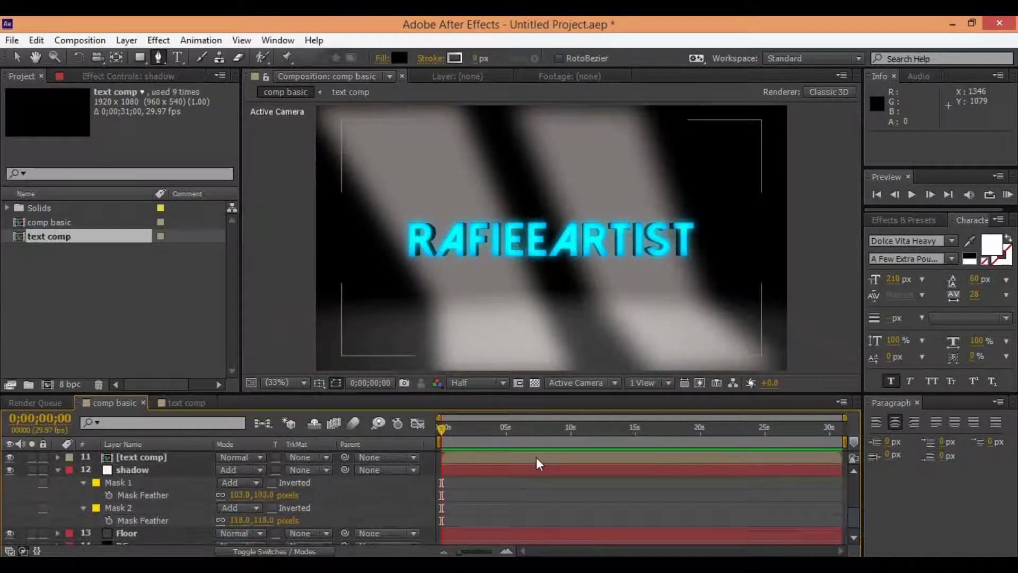
# Lower the shadow layer's opacity to 24%.
pyautogui.click(164, 470)
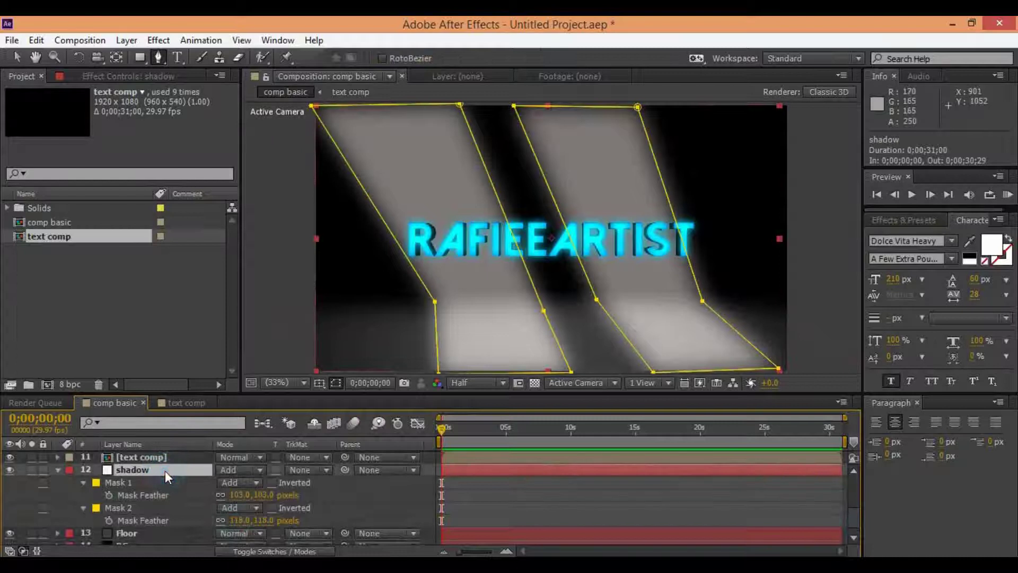
pyautogui.press('t')
pyautogui.click(230, 512)
pyautogui.write('1')
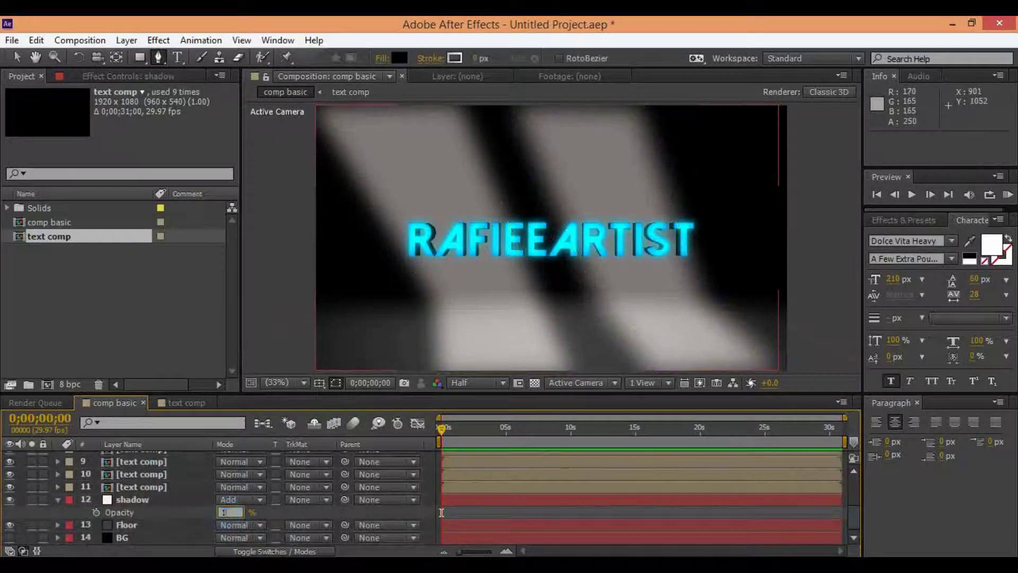
pyautogui.write('5')
pyautogui.press('Return')
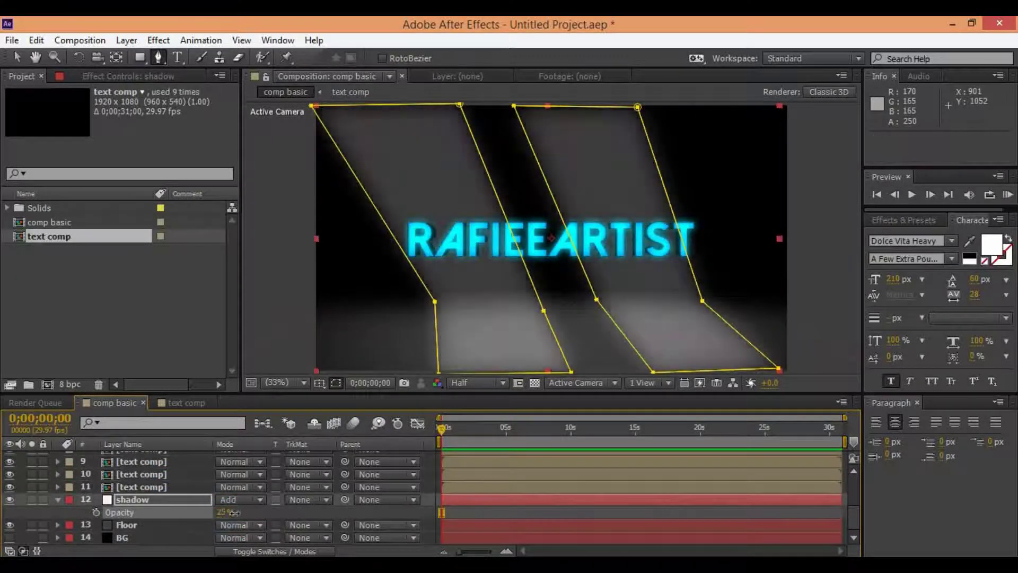
pyautogui.click(428, 518)
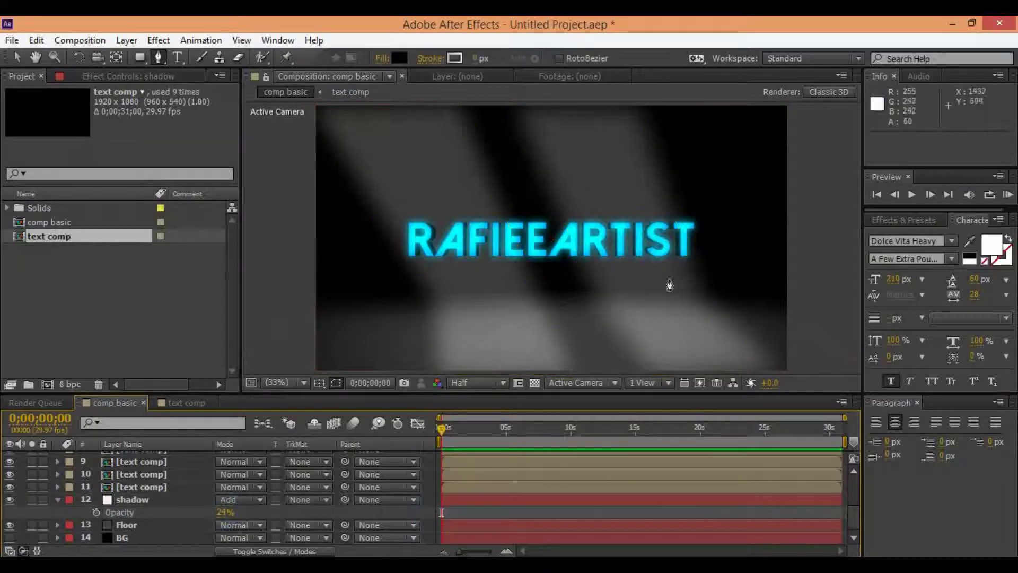
pyautogui.click(151, 505)
pyautogui.press('v')
pyautogui.click(526, 374)
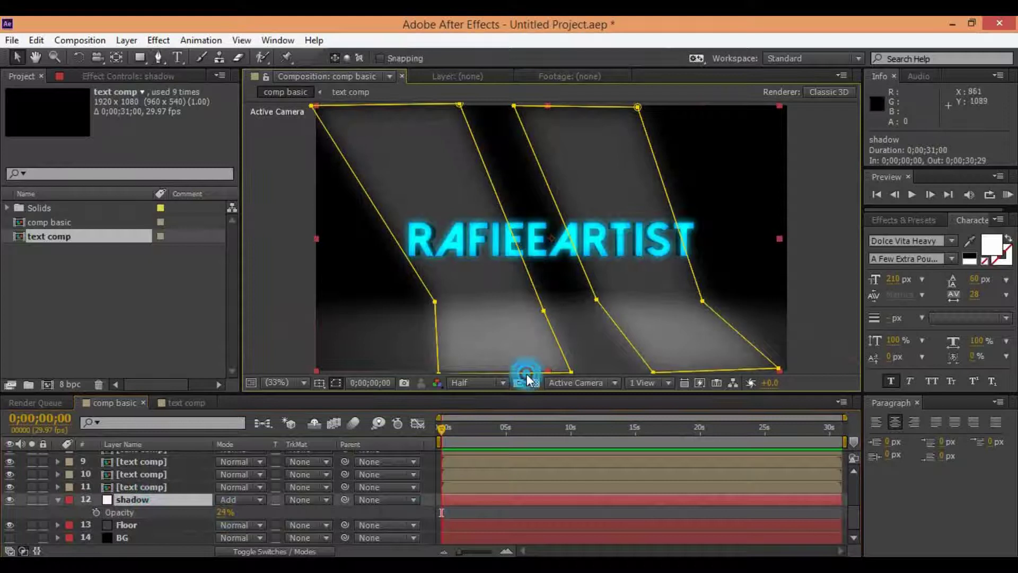
pyautogui.click(510, 372)
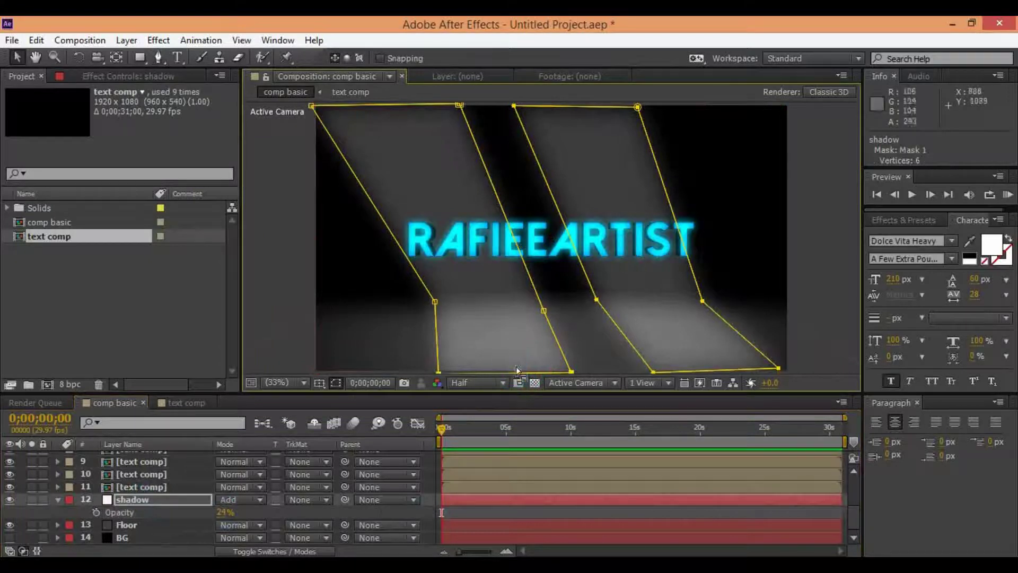
pyautogui.scroll(-3, 566, 286)
pyautogui.doubleClick(505, 313)
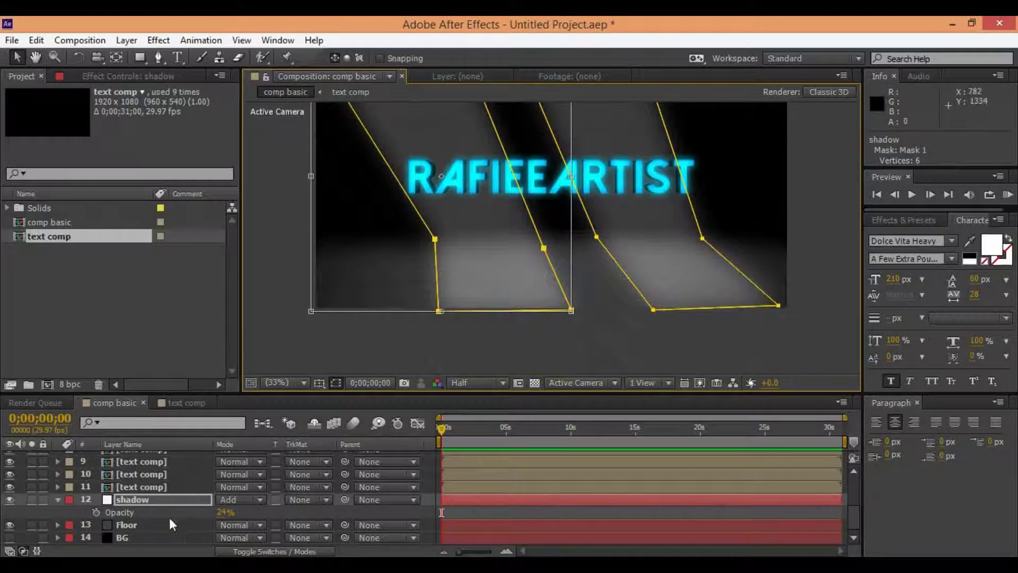
pyautogui.click(136, 525)
# Add two points to the lower edge of Mask 1 on the shadow layer and pull both well below the frame.
pyautogui.click(135, 500)
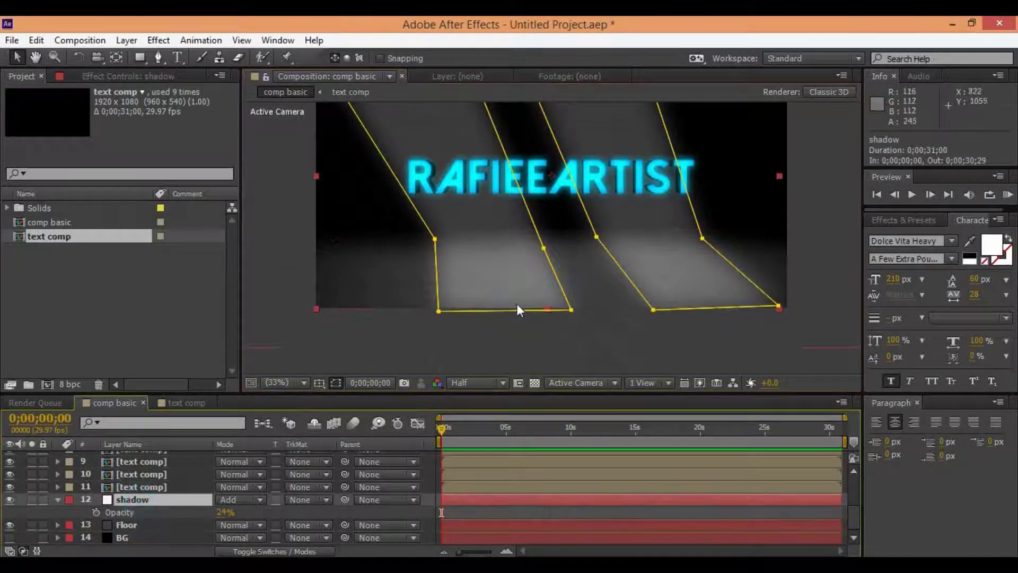
pyautogui.click(158, 57)
pyautogui.click(452, 311)
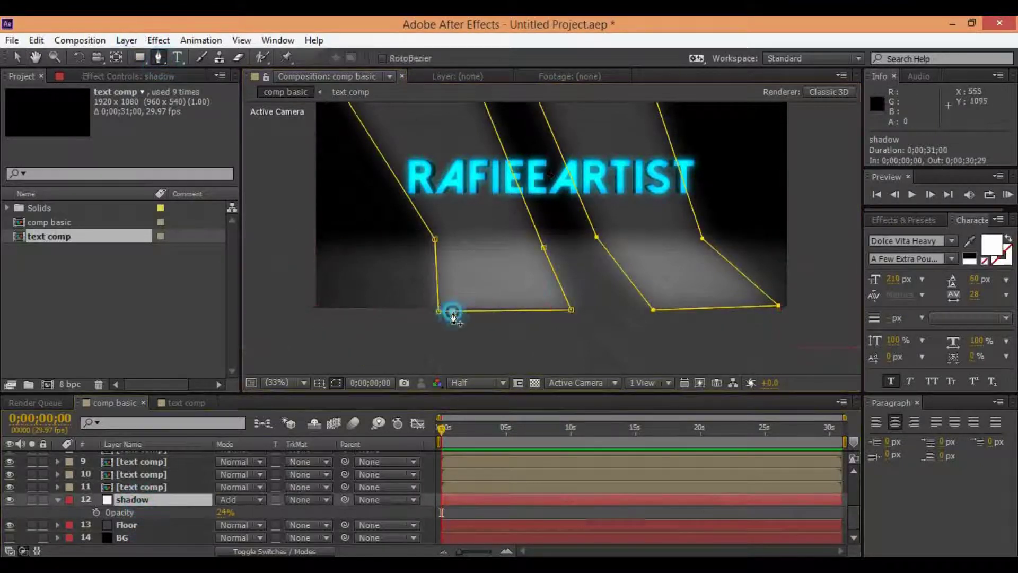
pyautogui.click(554, 310)
pyautogui.moveTo(554, 310); pyautogui.dragTo(549, 395)
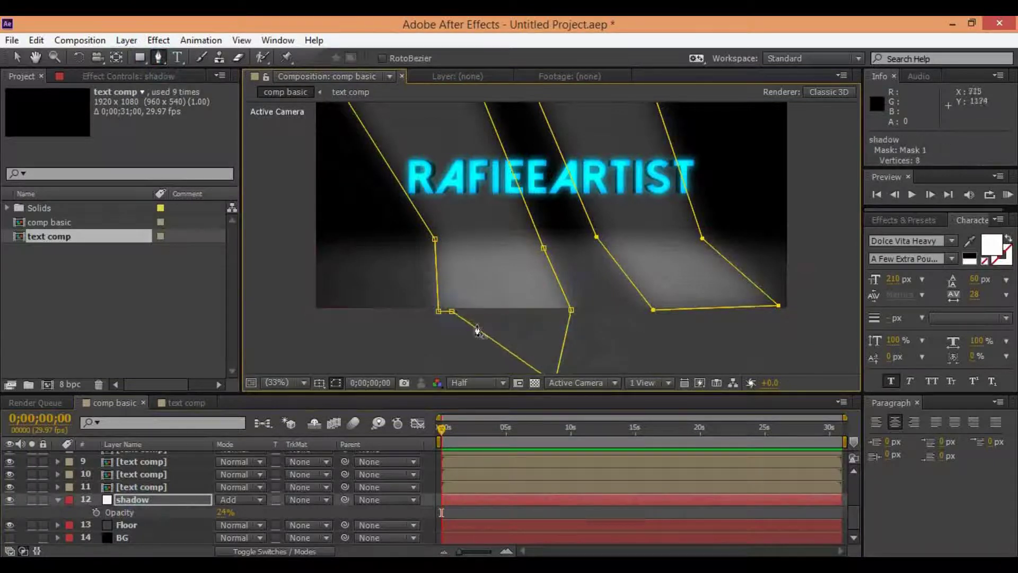
pyautogui.moveTo(452, 312); pyautogui.dragTo(408, 403)
# Add two points to the lower edge of Mask 2 and pull both well below the frame.
pyautogui.click(672, 309)
pyautogui.moveTo(765, 307); pyautogui.dragTo(764, 423)
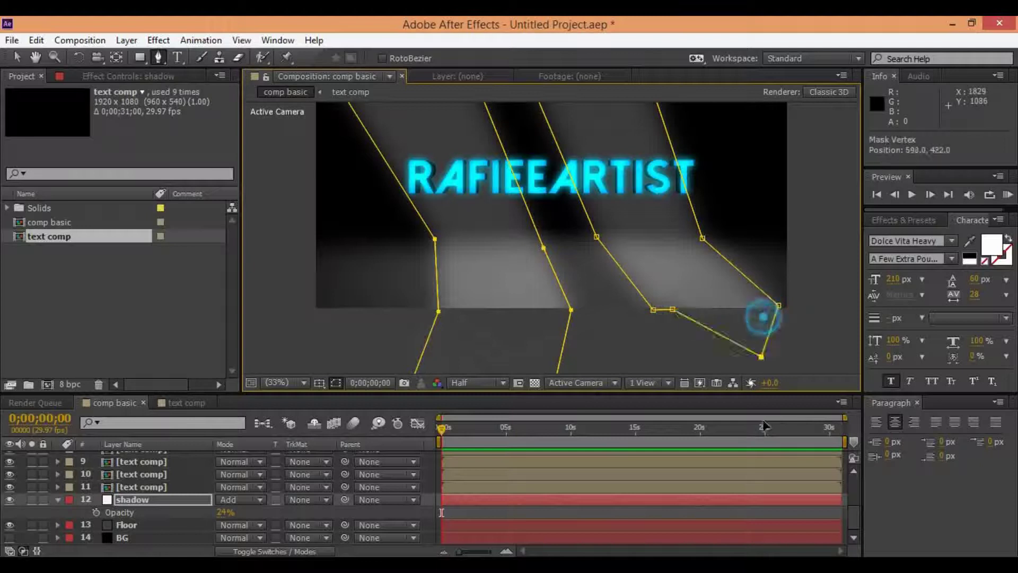
pyautogui.moveTo(672, 309); pyautogui.dragTo(645, 422)
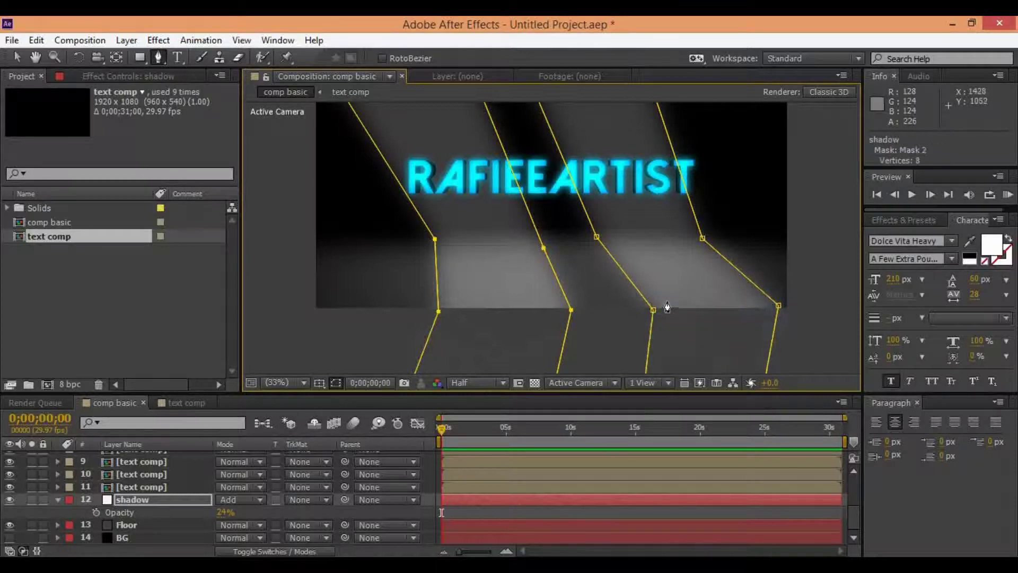
# Add three points to the upper edge of Mask 2 and pull them outward above the frame.
pyautogui.scroll(5, 591, 239)
pyautogui.click(564, 205)
pyautogui.click(650, 206)
pyautogui.click(609, 206)
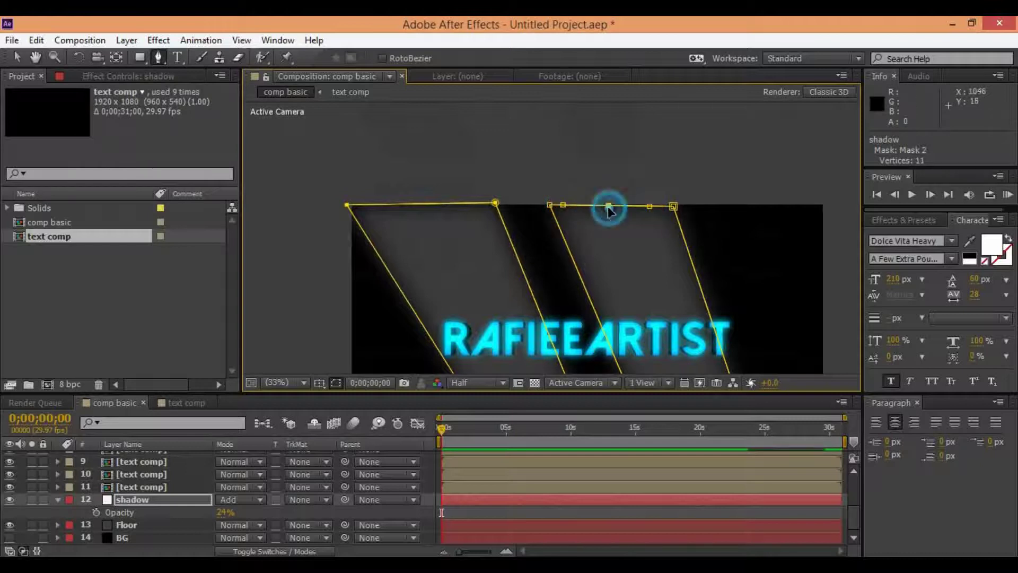
pyautogui.press('v')
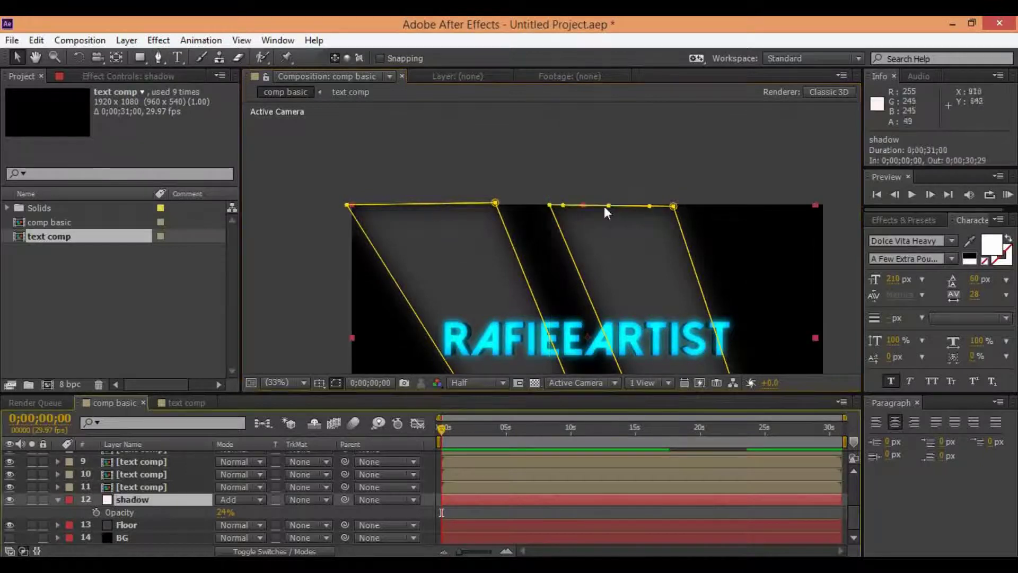
pyautogui.moveTo(609, 206); pyautogui.dragTo(618, 71)
pyautogui.moveTo(649, 206); pyautogui.dragTo(696, 130)
pyautogui.moveTo(562, 204); pyautogui.dragTo(510, 106)
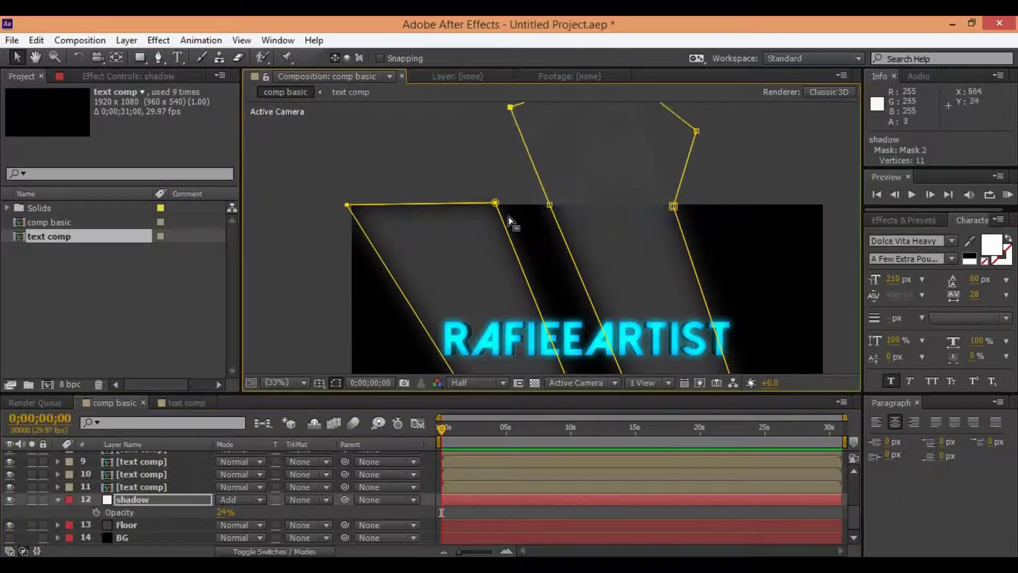
# Add two points to the upper edge of Mask 1, pull both above the frame, and reselect the shadow layer.
pyautogui.click(158, 58)
pyautogui.click(456, 204)
pyautogui.moveTo(370, 204); pyautogui.dragTo(320, 52)
pyautogui.moveTo(456, 203); pyautogui.dragTo(466, 80)
pyautogui.click(294, 385)
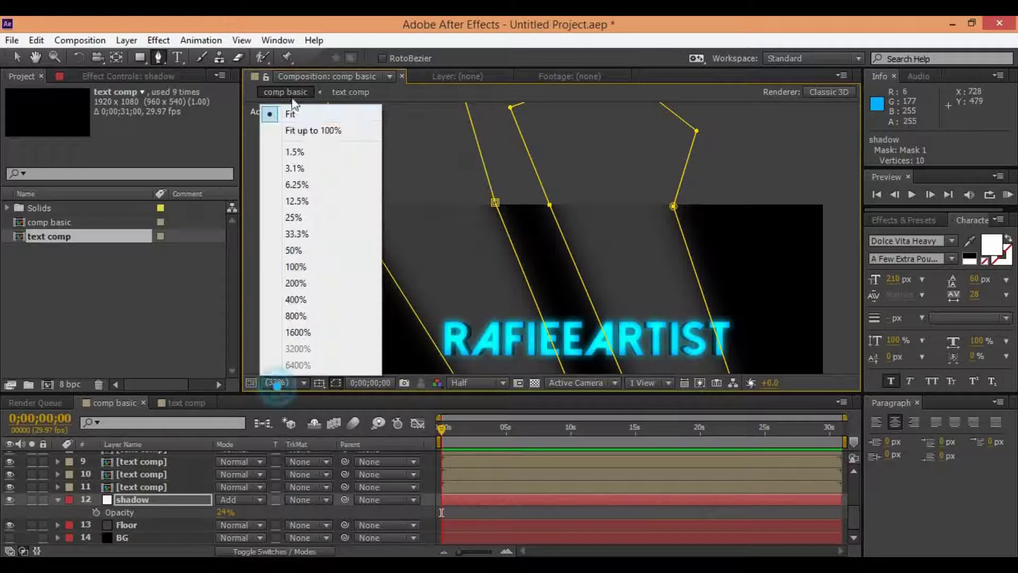
pyautogui.click(305, 130)
pyautogui.click(434, 468)
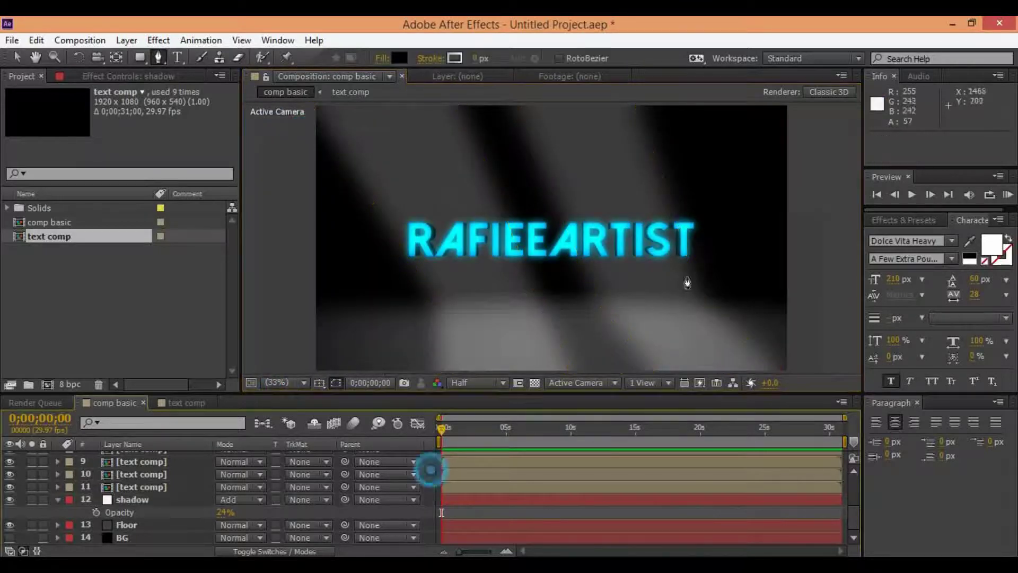
pyautogui.click(130, 504)
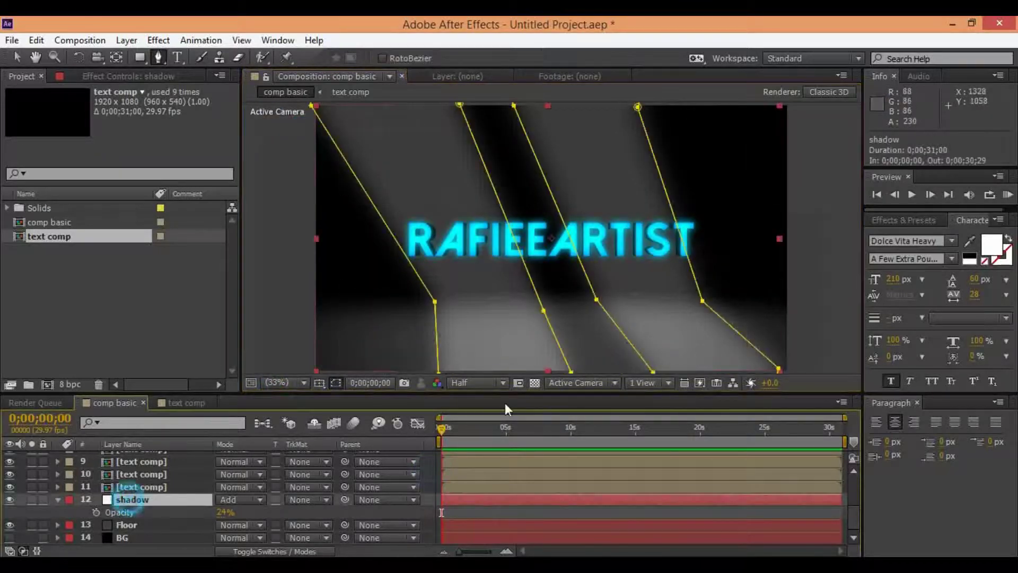
# Duplicate the shadow layer and turn both the duplicate and the original into 3D layers.
pyautogui.hotkey('ctrl', 'd')
pyautogui.press('v')
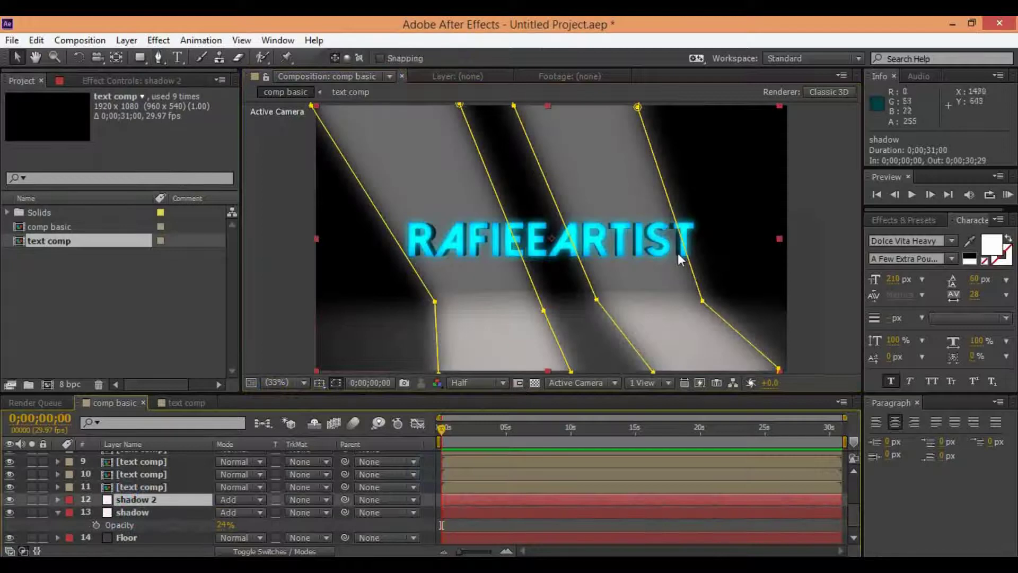
pyautogui.click(289, 551)
pyautogui.click(299, 500)
pyautogui.click(299, 512)
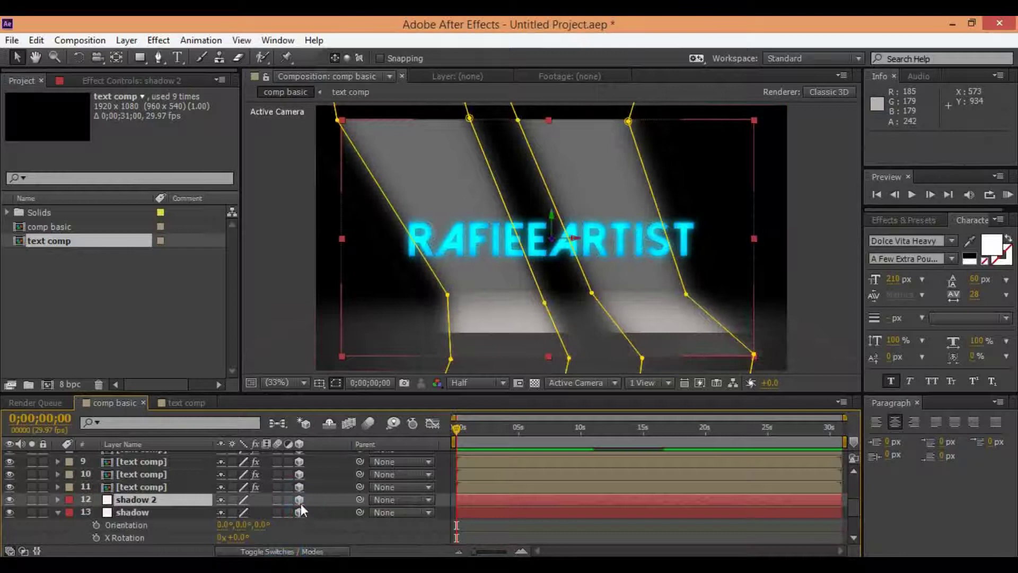
# Move the duplicated shadow layer along Z toward the camera and delete the original shadow layer.
pyautogui.moveTo(553, 242)
pyautogui.mouseDown()
pyautogui.moveTo(767, 263)
pyautogui.moveTo(745, 262)
pyautogui.mouseUp()
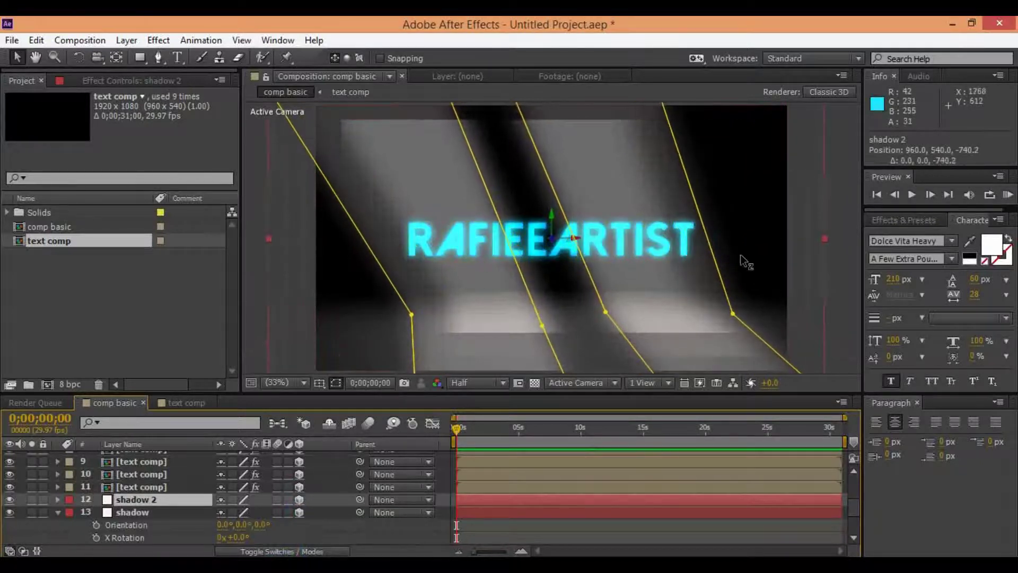
pyautogui.click(134, 512)
pyautogui.press('Delete')
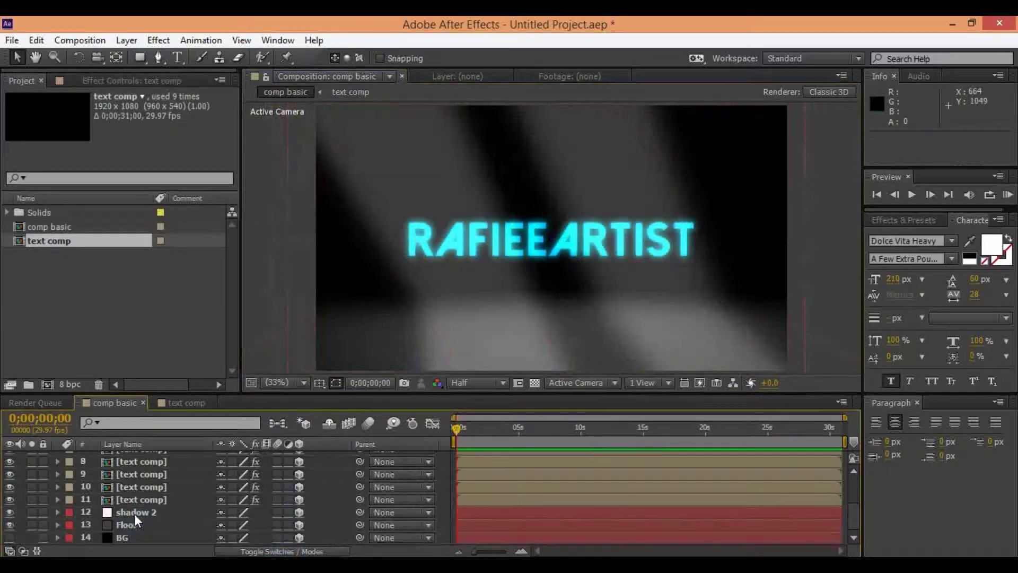
# Try pushing the shadow 2 layer back in depth and changing its scale, and undo the scale change.
pyautogui.click(128, 512)
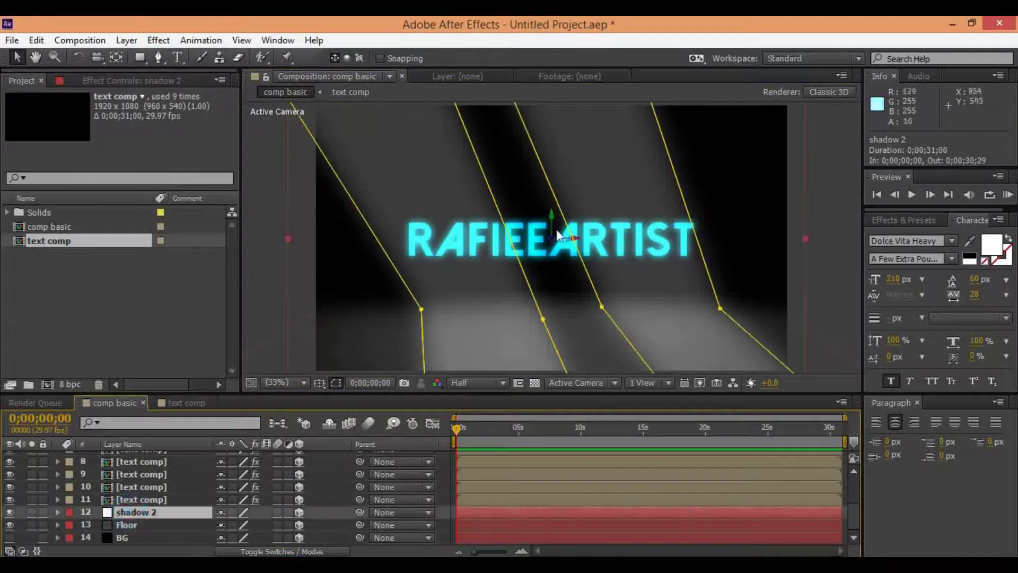
pyautogui.moveTo(551, 245)
pyautogui.mouseDown()
pyautogui.moveTo(312, 282)
pyautogui.moveTo(345, 281)
pyautogui.mouseUp()
pyautogui.press('s')
pyautogui.moveTo(236, 524); pyautogui.dragTo(270, 525)
pyautogui.hotkey('ctrl', 'z')
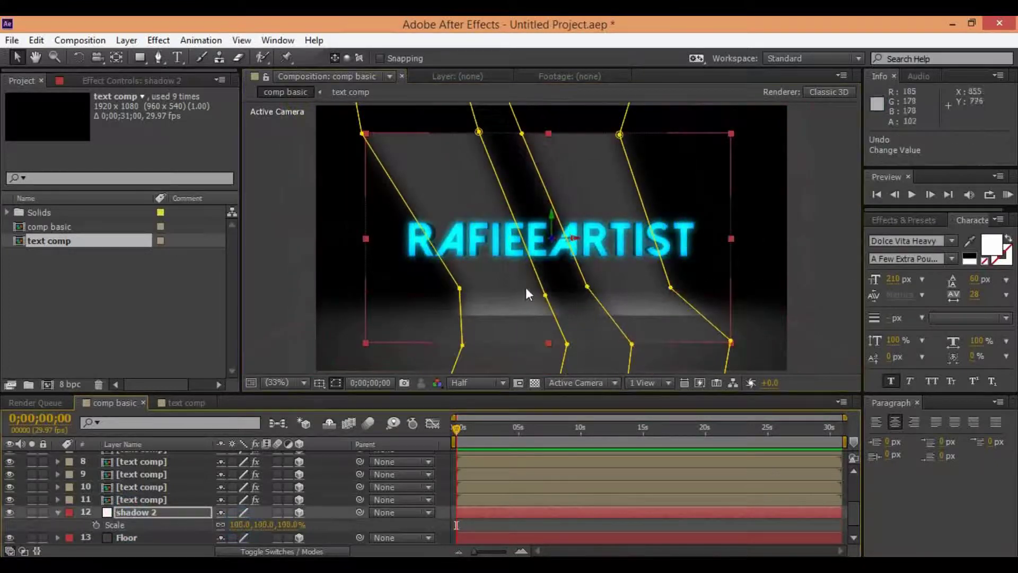
# Bring the shadow 2 layer toward the camera to a Z position of about -881 so it extends past the frame.
pyautogui.moveTo(551, 243)
pyautogui.mouseDown()
pyautogui.moveTo(530, 132)
pyautogui.moveTo(341, 21)
pyautogui.moveTo(636, 213)
pyautogui.moveTo(752, 273)
pyautogui.moveTo(460, 323)
pyautogui.mouseUp()
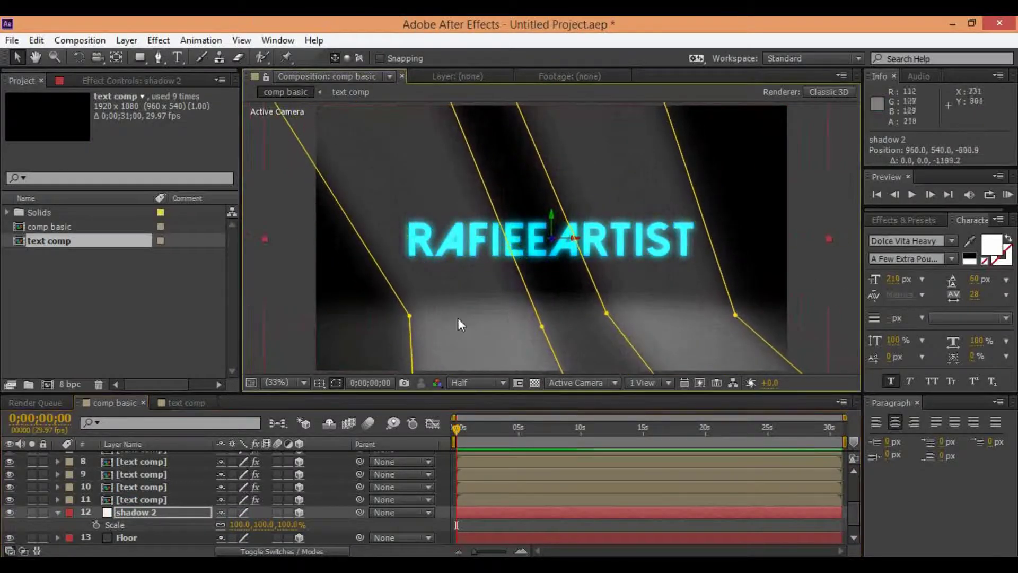
pyautogui.moveTo(549, 240)
pyautogui.mouseDown()
pyautogui.moveTo(487, 249)
pyautogui.moveTo(547, 233)
pyautogui.moveTo(558, 189)
pyautogui.mouseUp()
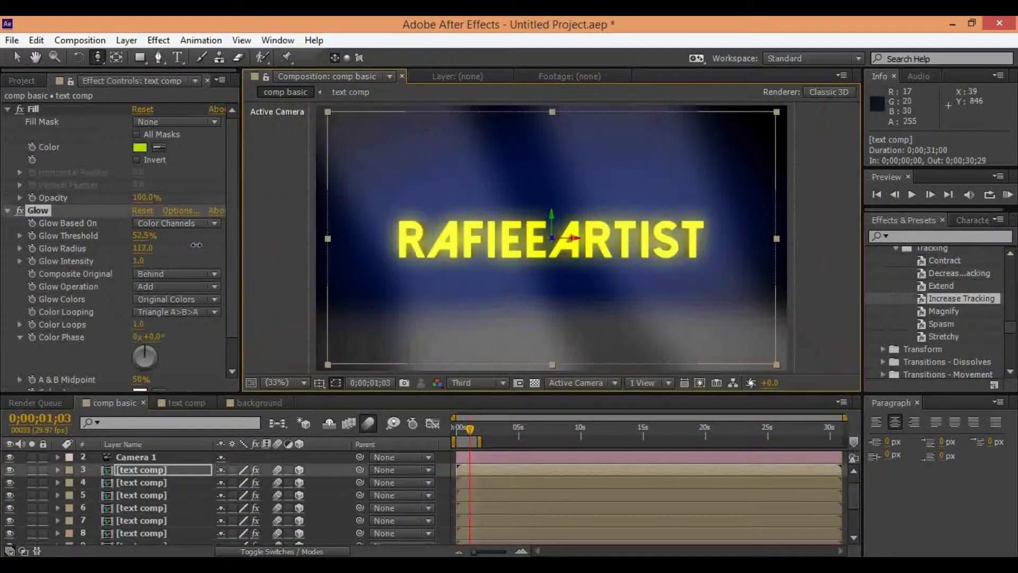
# Set the front text comp layer's Glow Radius to 97 and Glow Intensity to 2.1, and preview the animation.
pyautogui.moveTo(187, 249); pyautogui.dragTo(190, 258)
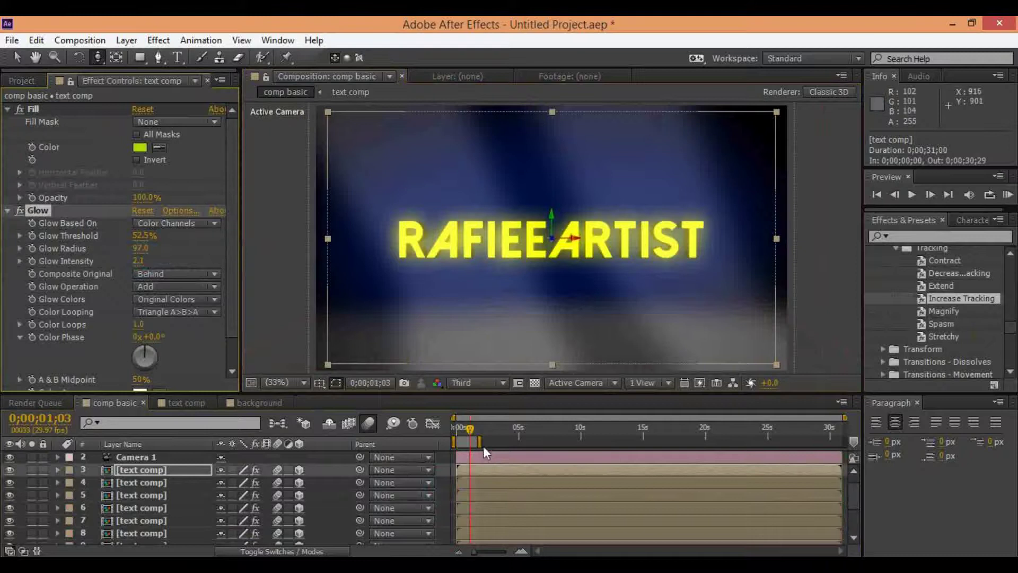
pyautogui.press('KP_0')
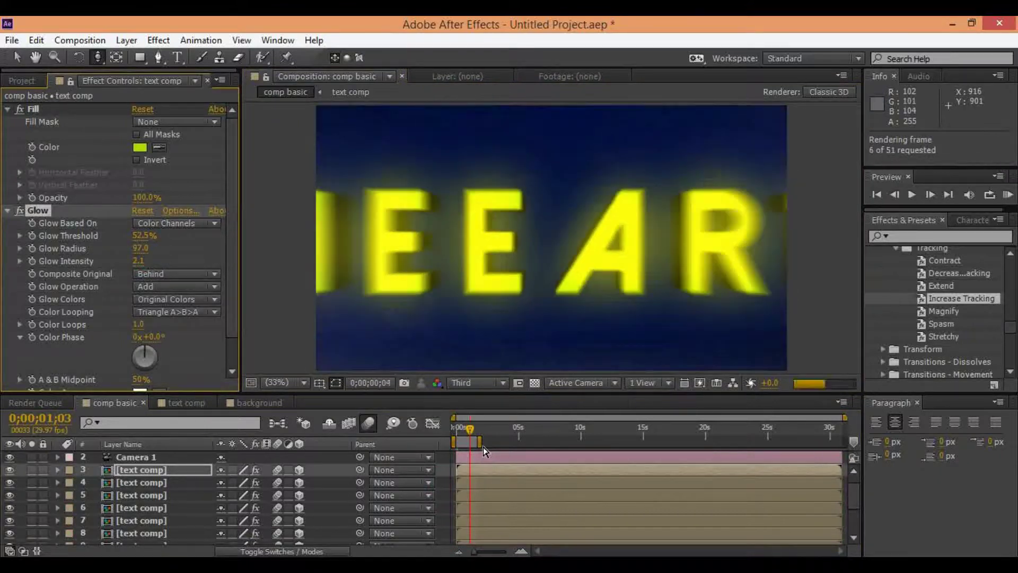
# Dolly Camera 1 much closer into the letters at the first frame and preview the animation.
pyautogui.click(209, 457)
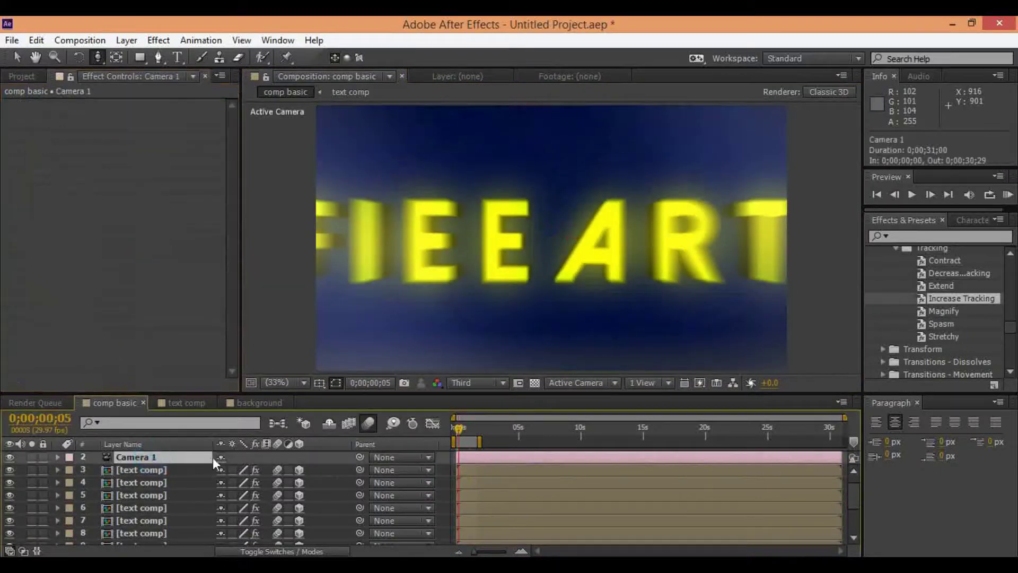
pyautogui.press('Home')
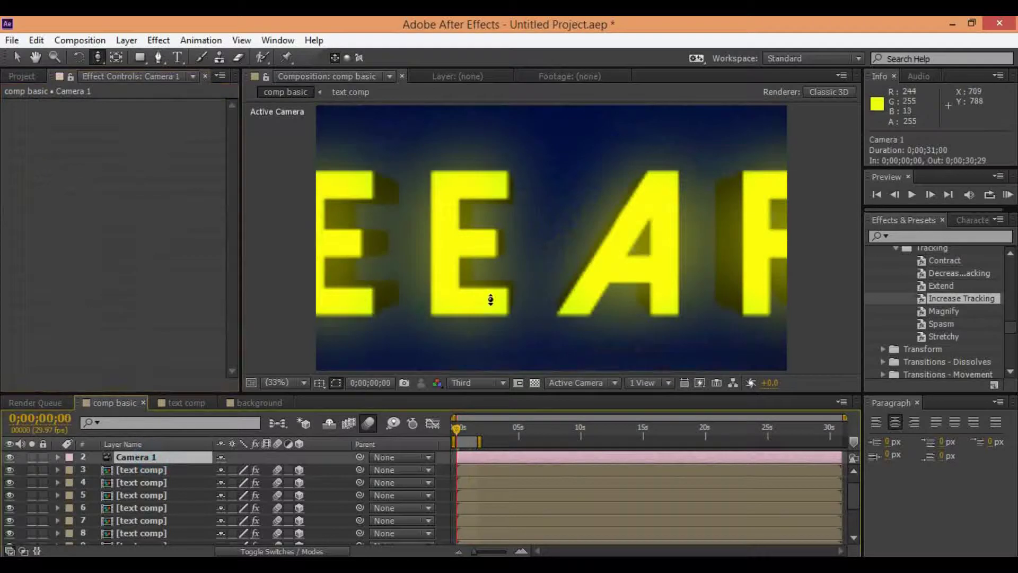
pyautogui.moveTo(540, 298); pyautogui.dragTo(603, 56)
pyautogui.press('KP_0')
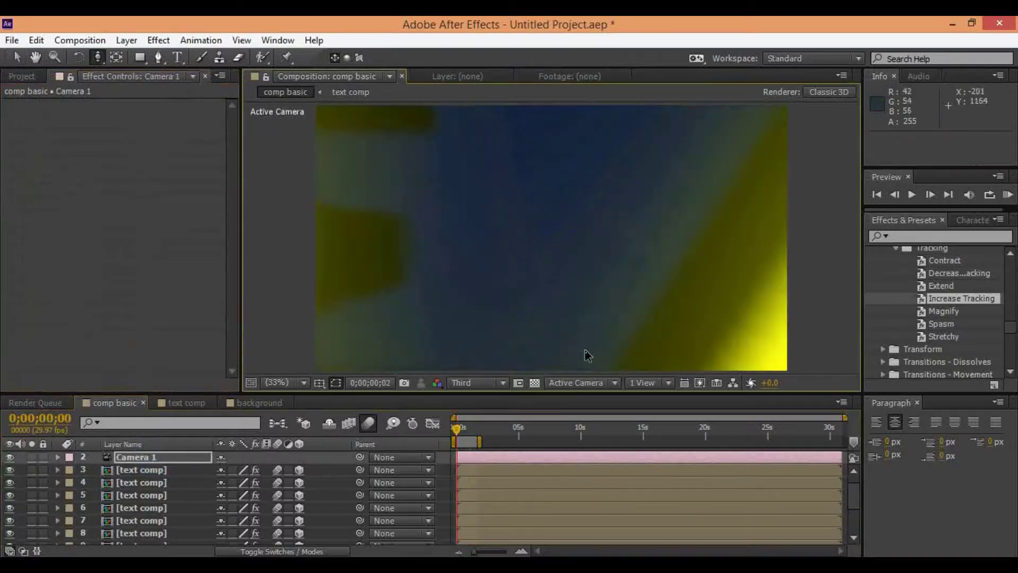